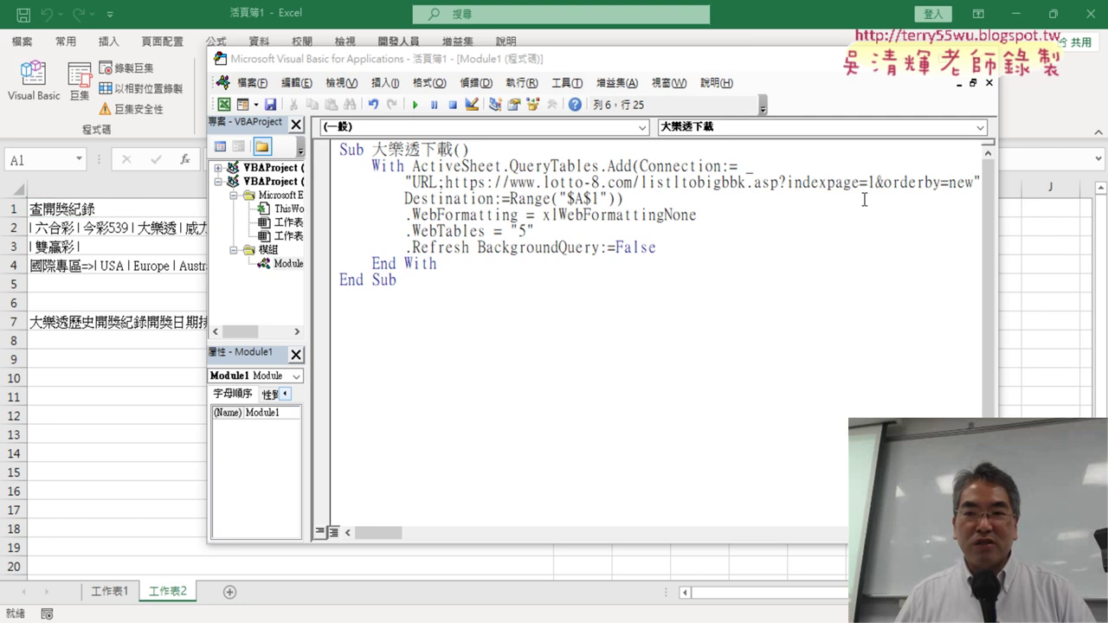
Clear every cell and delete the web query, then reopen Module1 at the Sub line
{"action": "left_click_drag", "start_coordinate": [717, 59], "coordinate": [677, 54]}
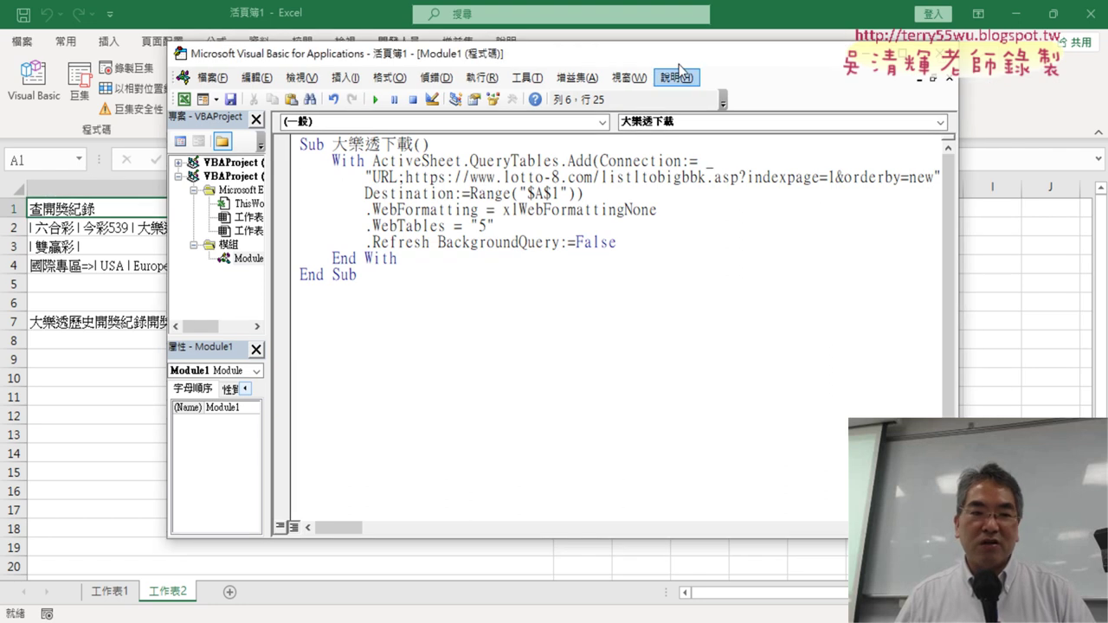
{"action": "left_click", "coordinate": [12, 191]}
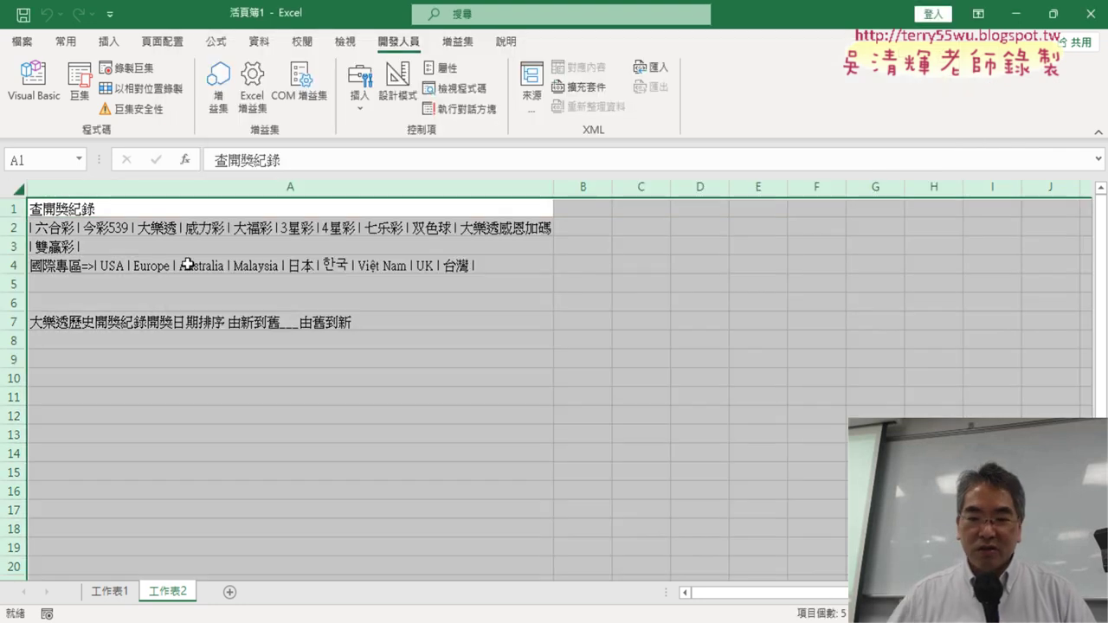
{"action": "key", "text": "Delete"}
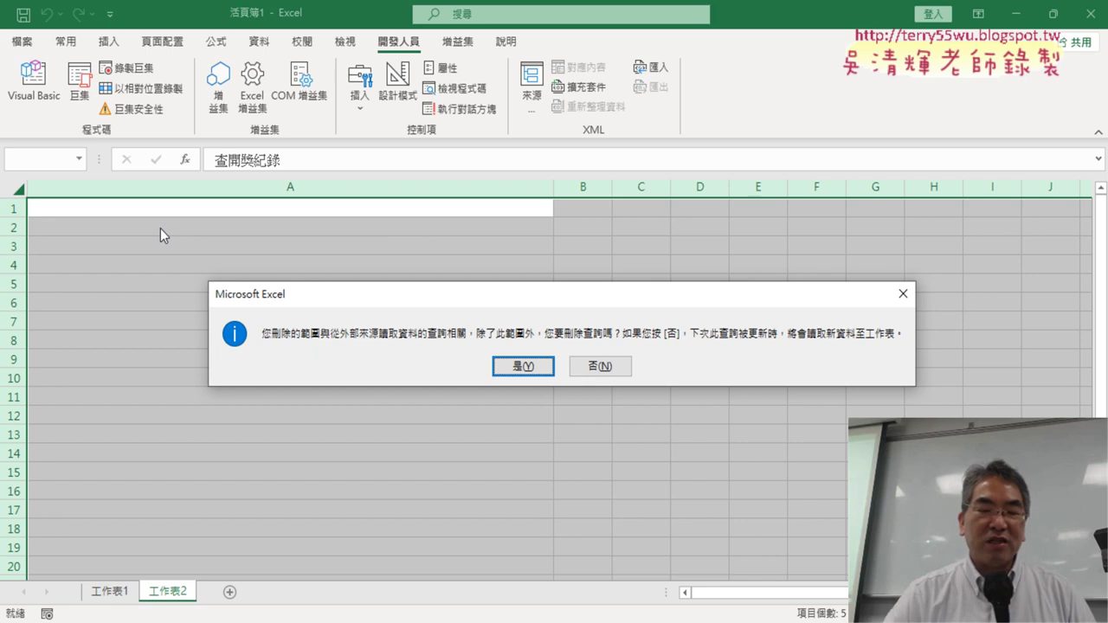
{"action": "left_click", "coordinate": [523, 365]}
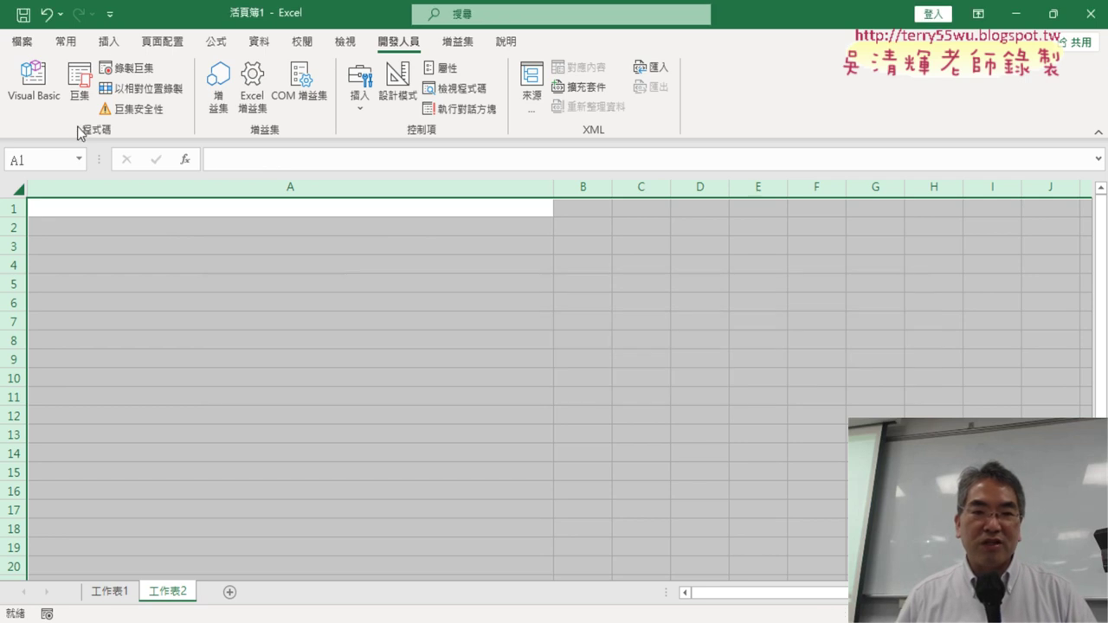
{"action": "left_click", "coordinate": [52, 86]}
{"action": "left_click", "coordinate": [458, 149]}
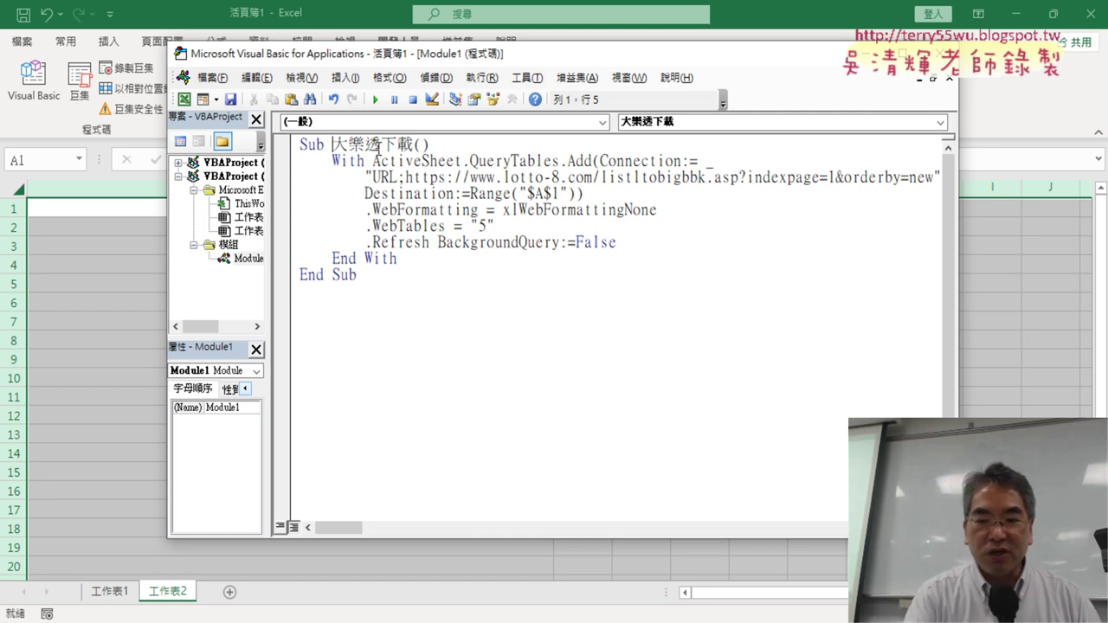
Rename the Sub to 批次大樂透下載 and add an indented Cells.Clear line beneath it
{"action": "type", "text": "批"}
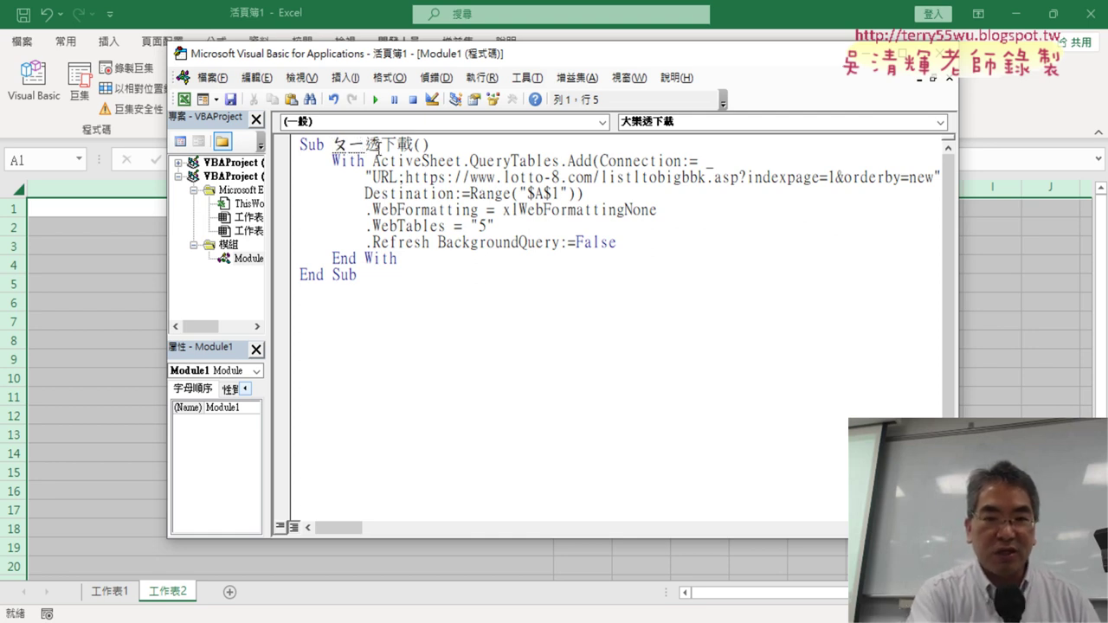
{"action": "type", "text": "ㄅ"}
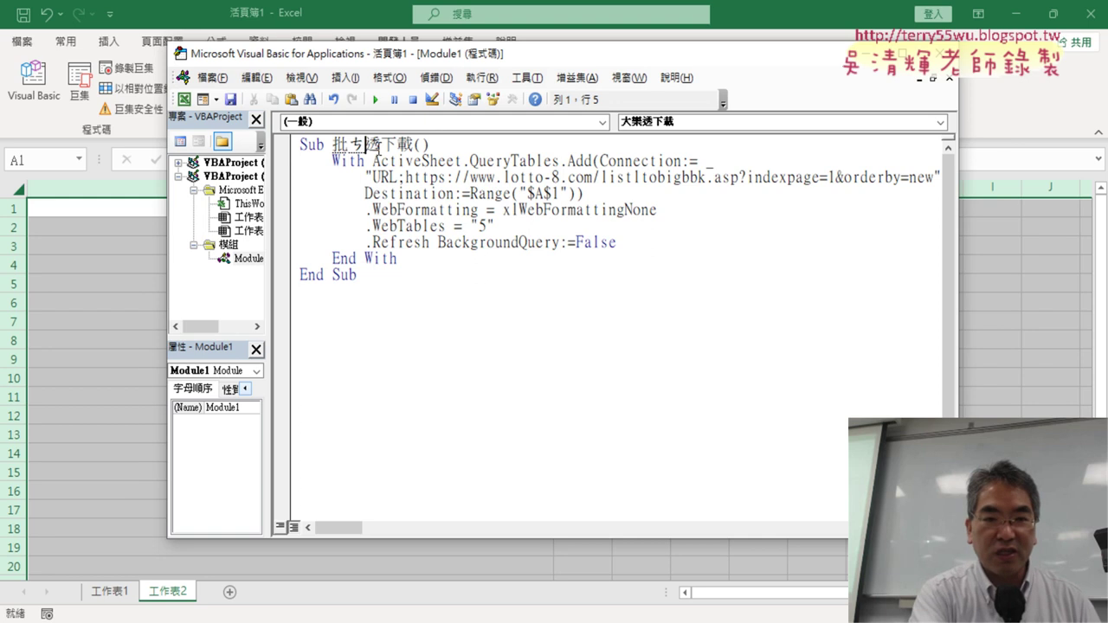
{"action": "type", "text": "次大樂"}
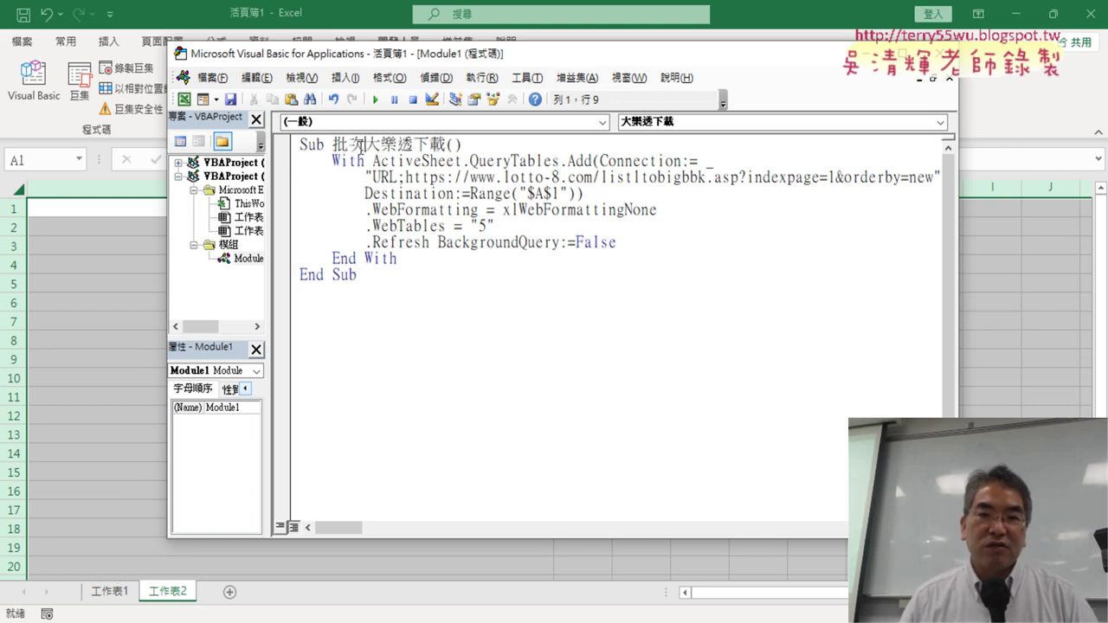
{"action": "key", "text": "Return"}
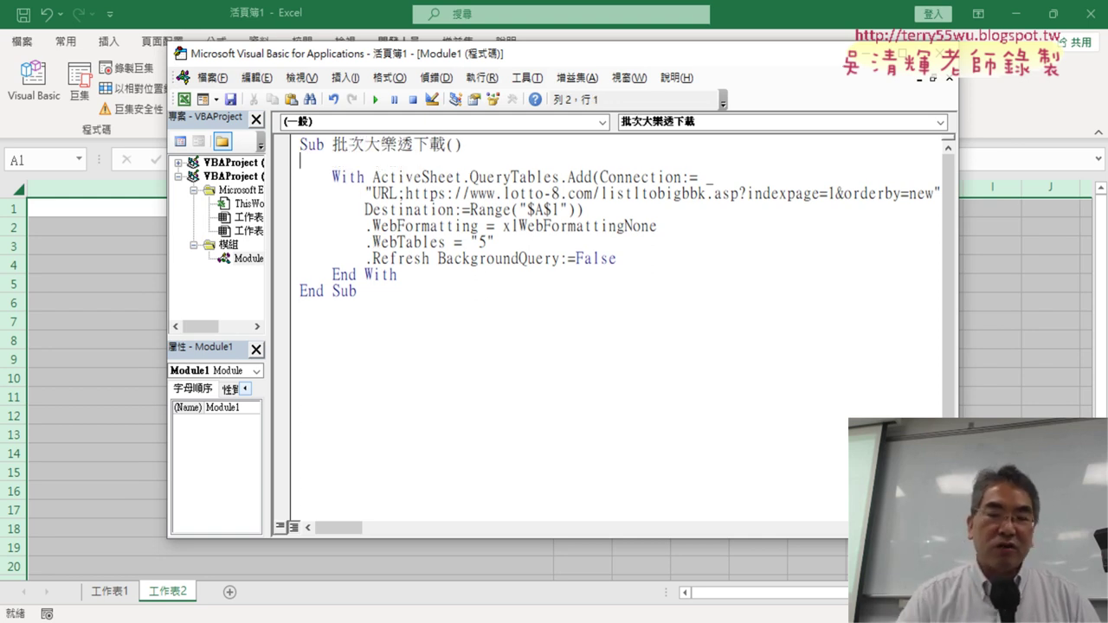
{"action": "key", "text": "Tab"}
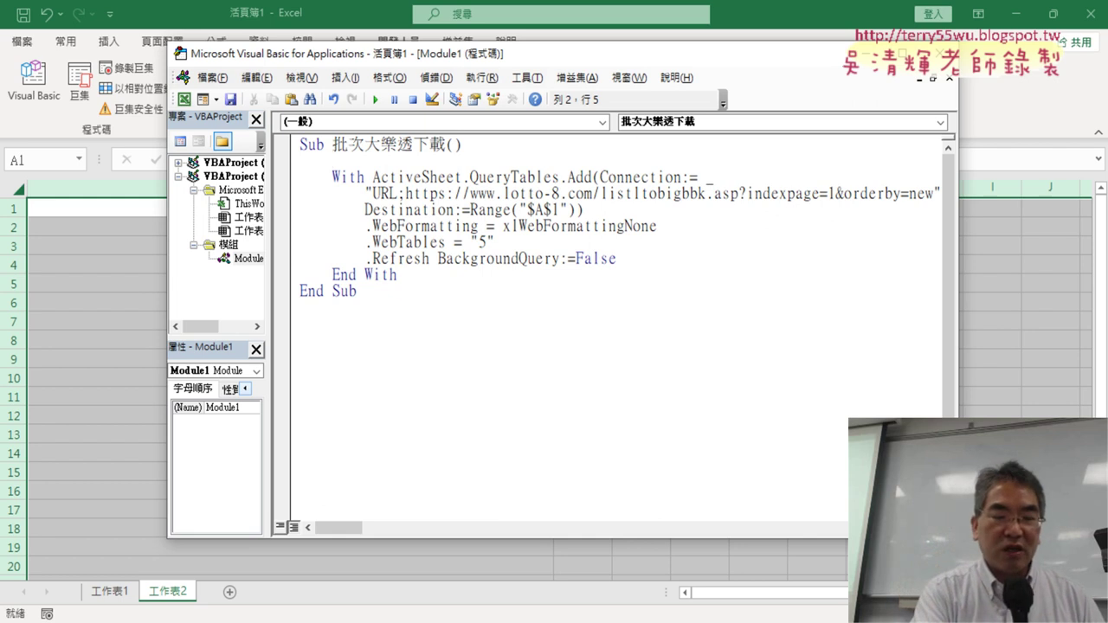
{"action": "type", "text": "ㄒㄧ"}
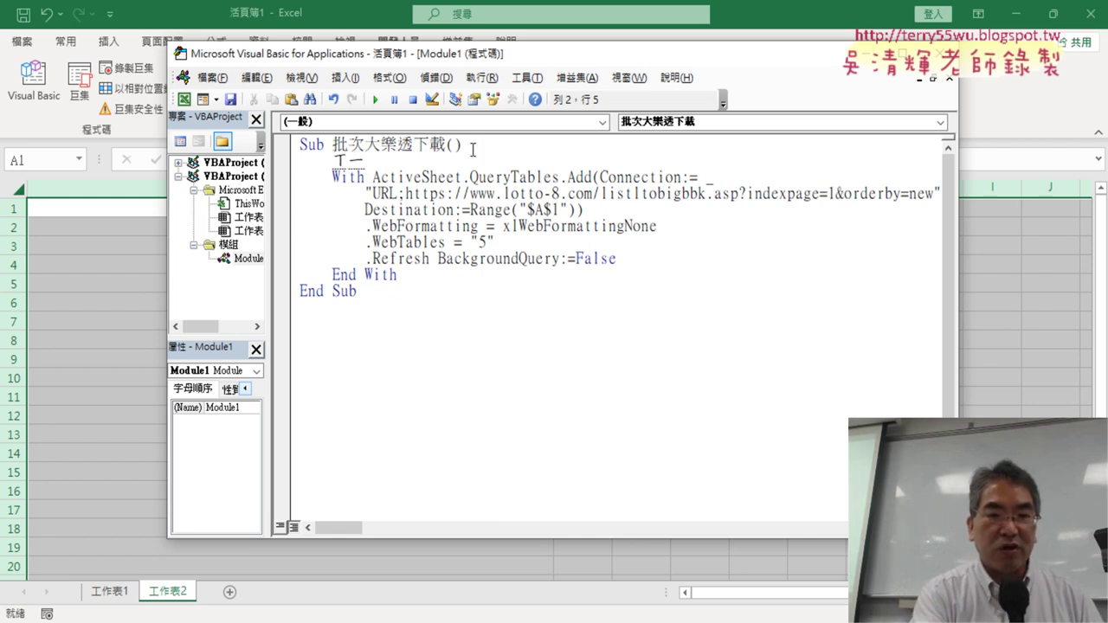
{"action": "key", "text": "BackSpace"}
{"action": "key", "text": "BackSpace"}
{"action": "type", "text": "ce"}
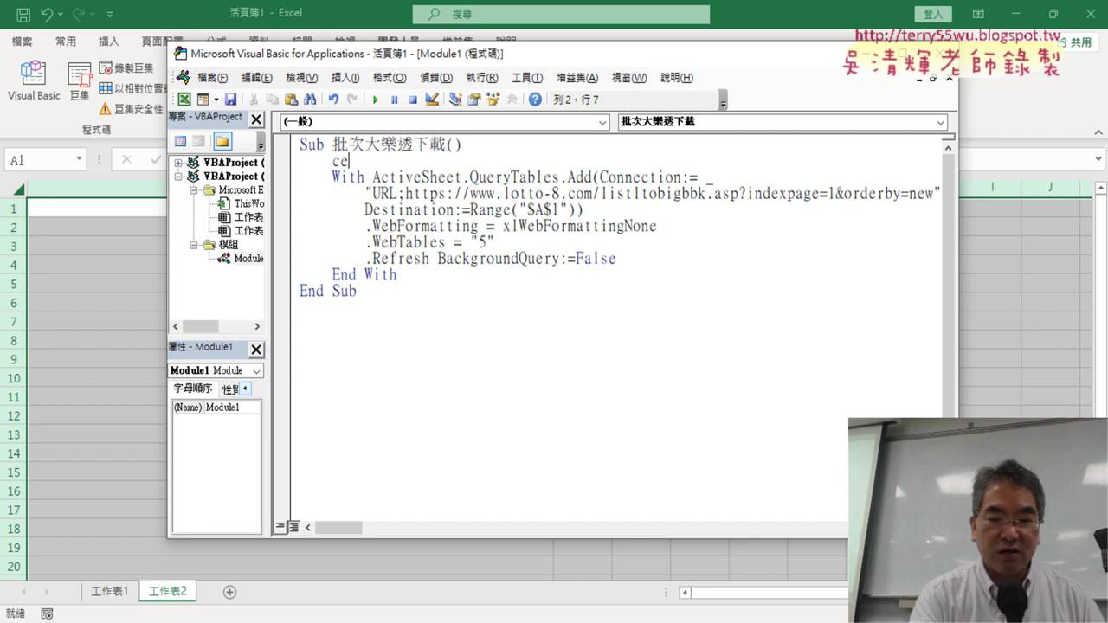
{"action": "type", "text": "lls"}
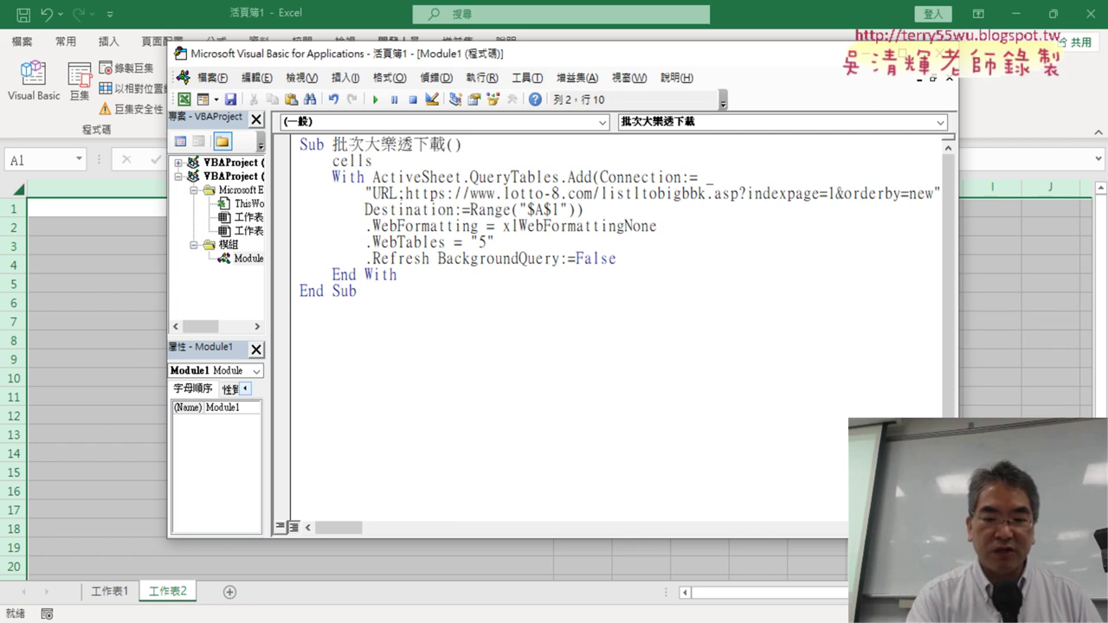
{"action": "type", "text": "."}
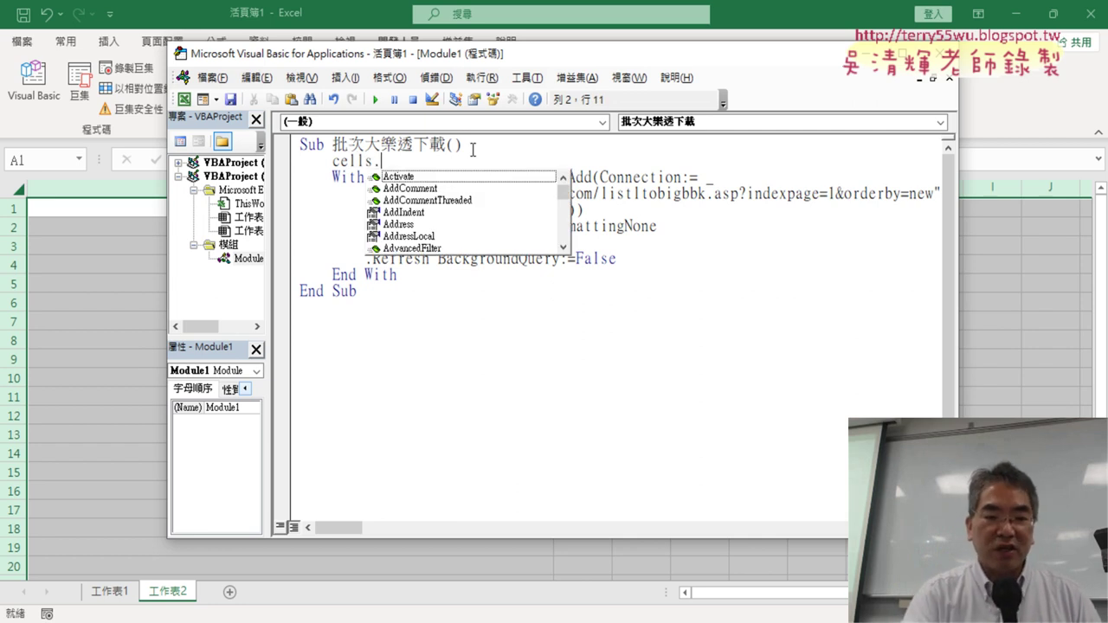
{"action": "type", "text": "clear"}
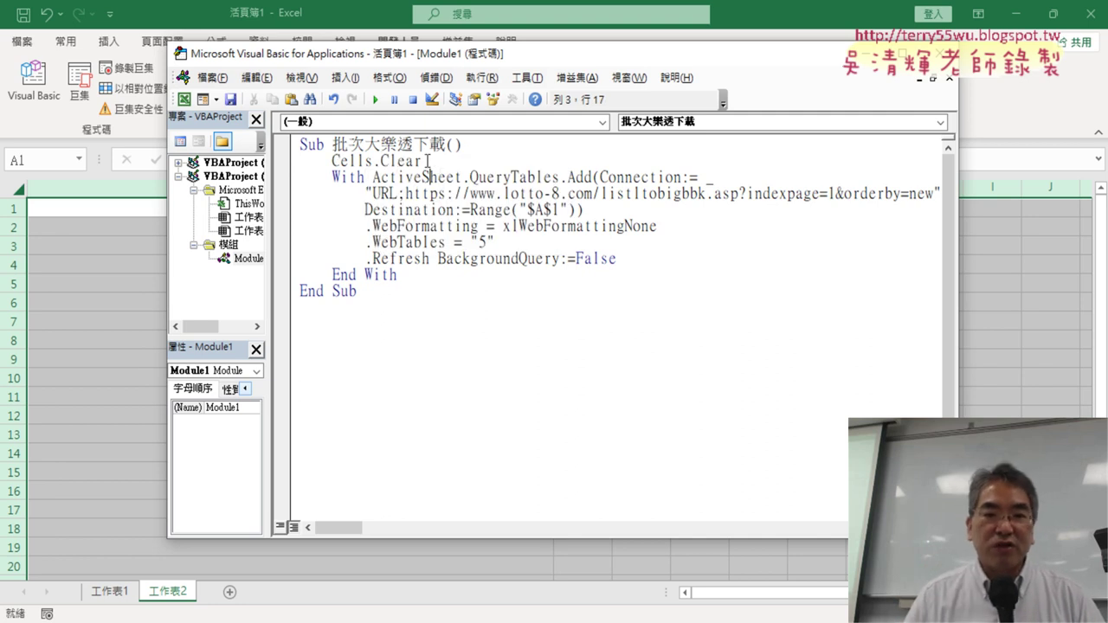
Widen the code window to show the full URL and its indexpage=1 parameter
{"action": "left_click_drag", "start_coordinate": [427, 161], "coordinate": [331, 161]}
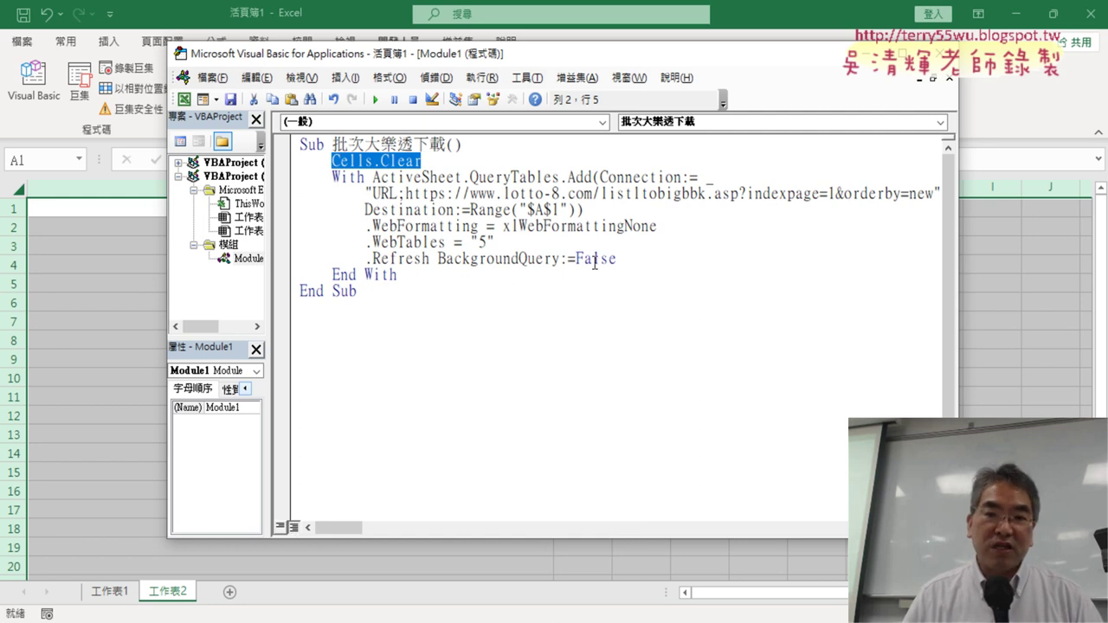
{"action": "left_click_drag", "start_coordinate": [953, 268], "coordinate": [1023, 247]}
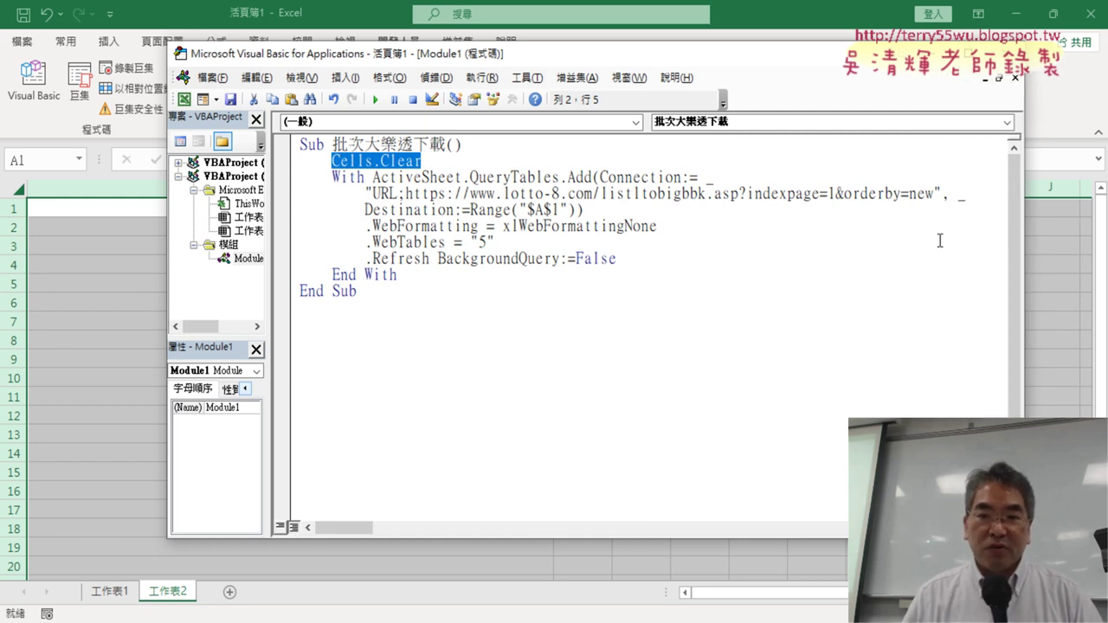
{"action": "double_click", "coordinate": [832, 194]}
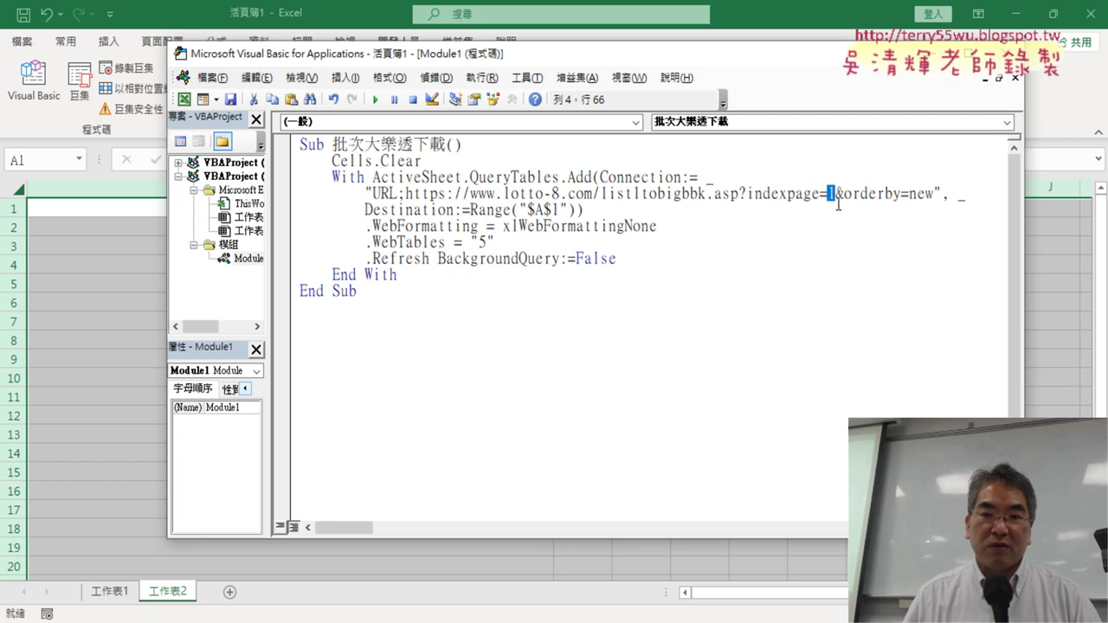
{"action": "left_click_drag", "start_coordinate": [752, 193], "coordinate": [825, 195]}
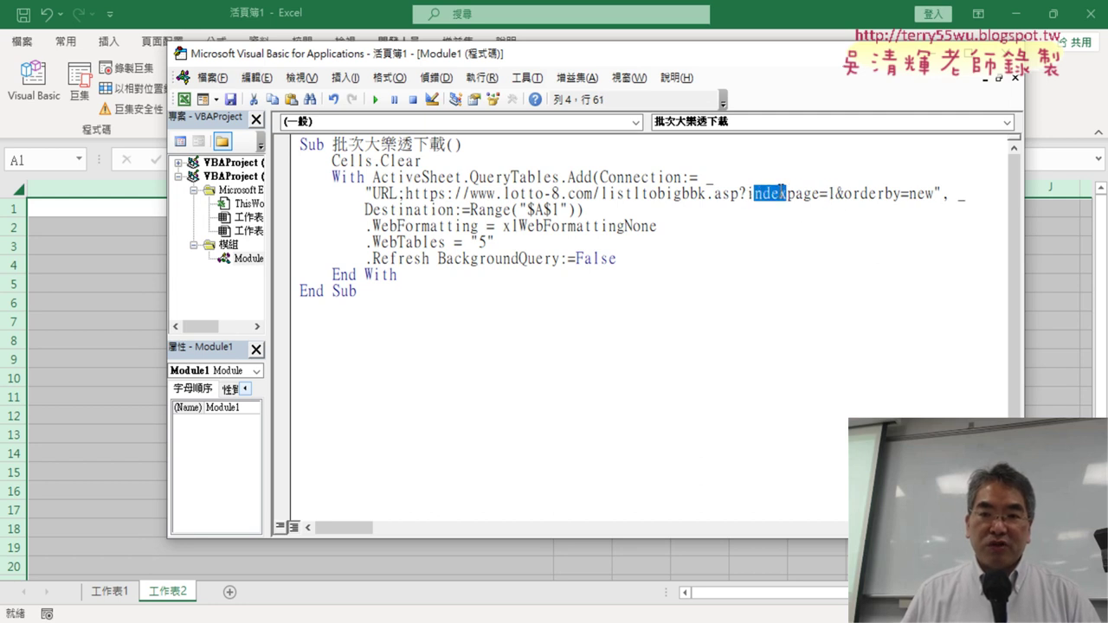
{"action": "double_click", "coordinate": [832, 194]}
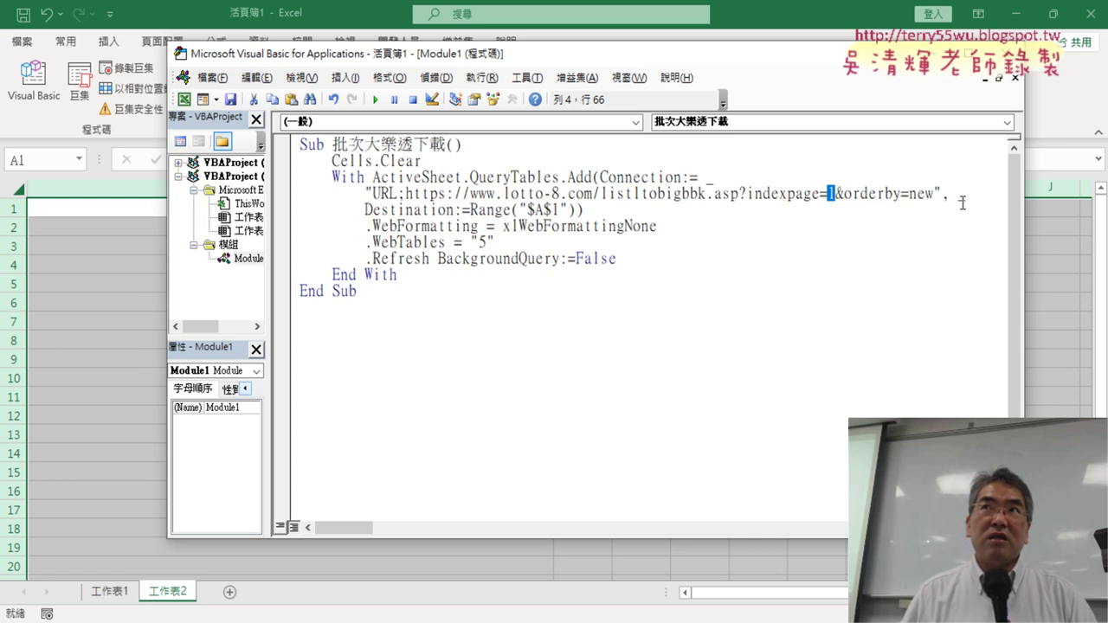
Insert several blank lines after Cells.Clear, ahead of the With block
{"action": "left_click", "coordinate": [476, 157]}
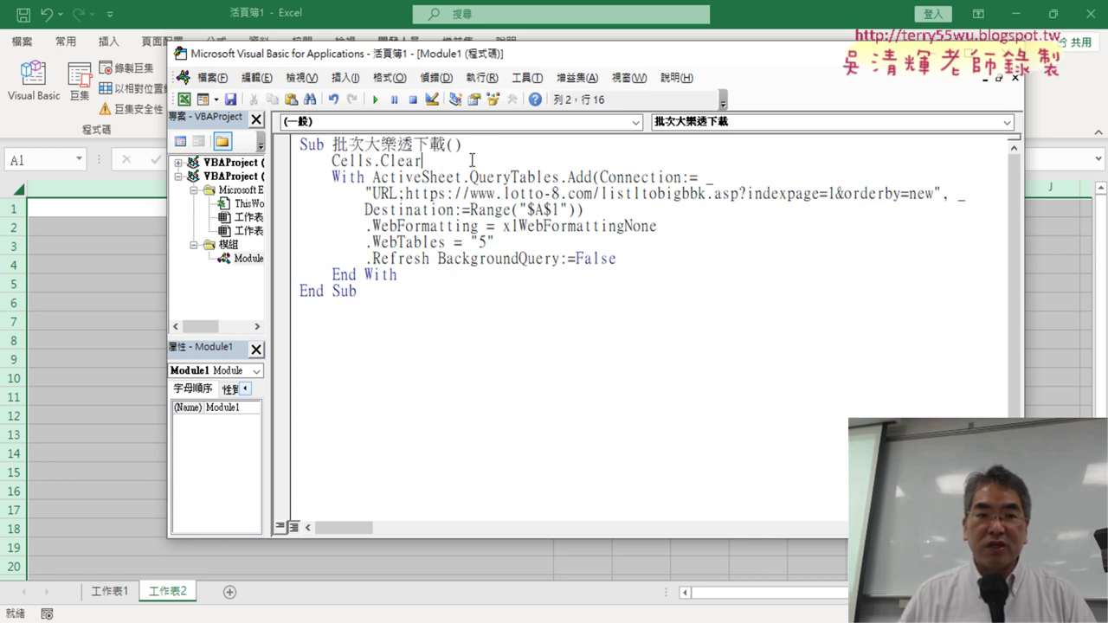
{"action": "key", "text": "Return"}
{"action": "key", "text": "Return"}
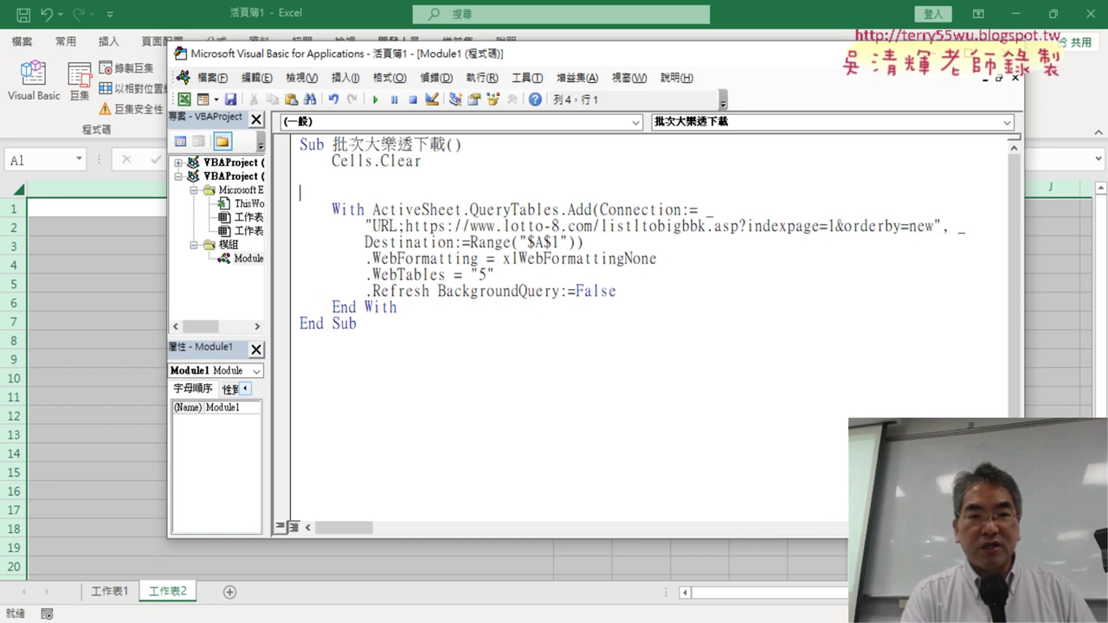
{"action": "key", "text": "Tab"}
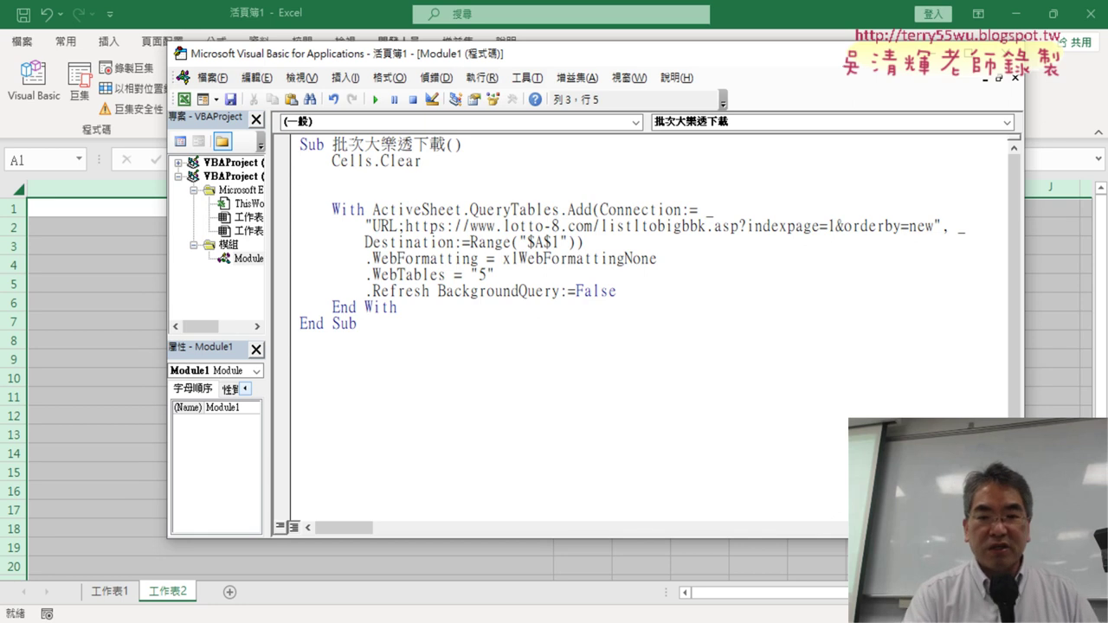
{"action": "key", "text": "Return"}
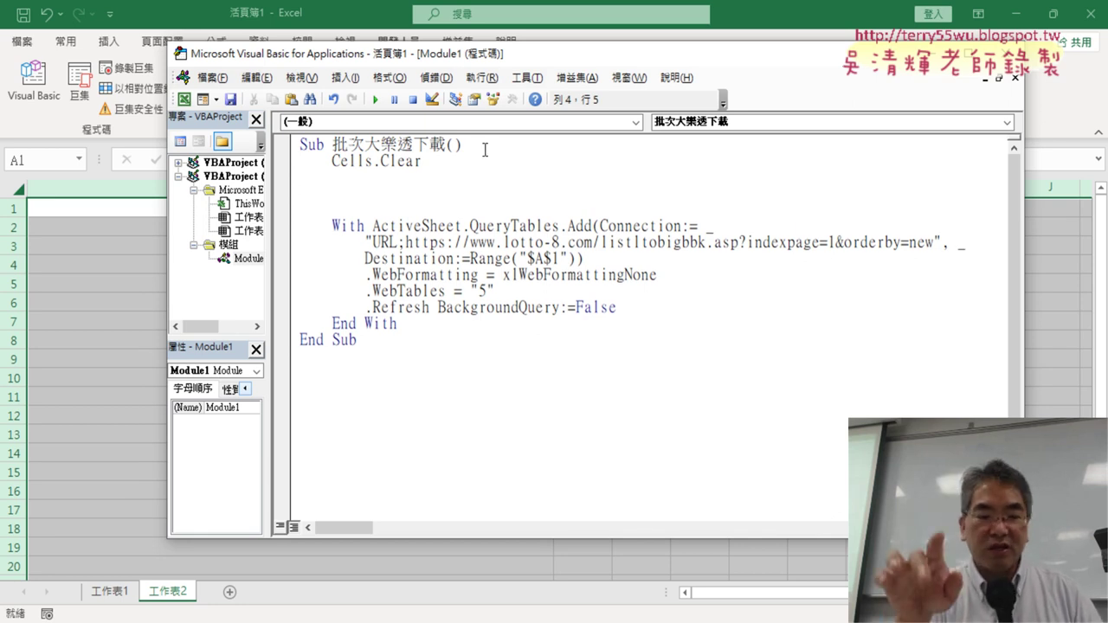
Write a For i = 1 To 72 loop with its closing Next line
{"action": "type", "text": "fo"}
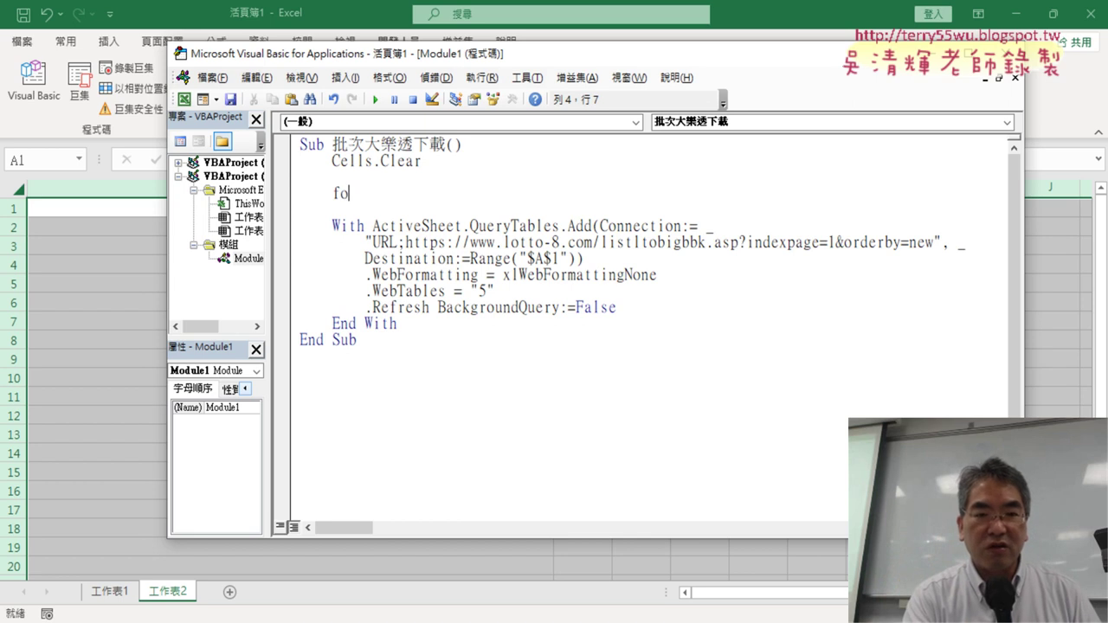
{"action": "type", "text": "r i="}
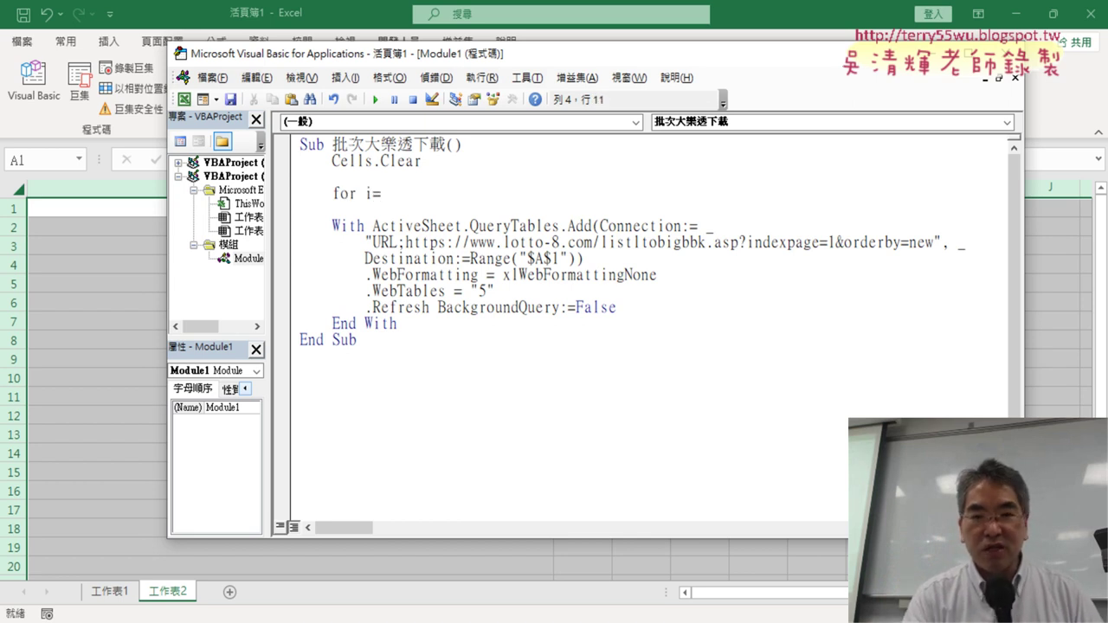
{"action": "type", "text": "1 to "}
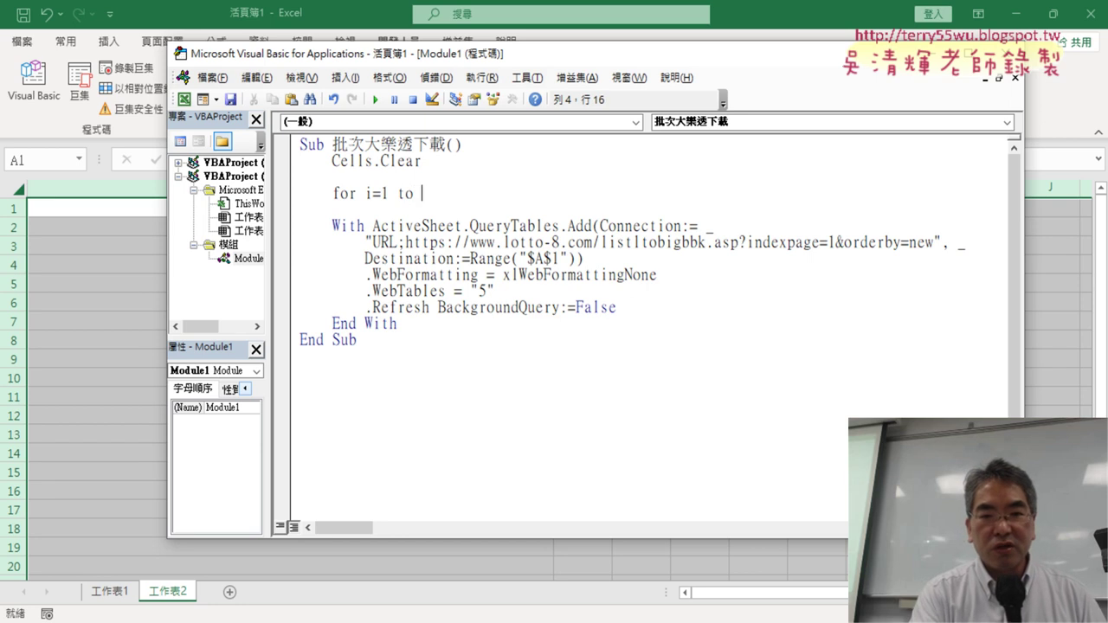
{"action": "type", "text": "72"}
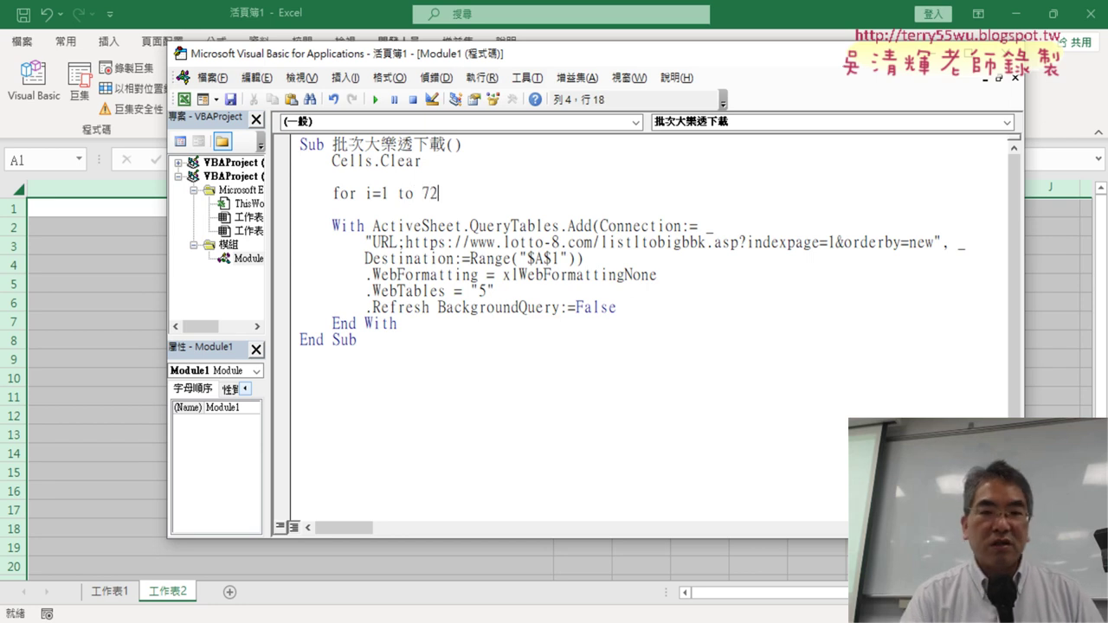
{"action": "key", "text": "Return"}
{"action": "key", "text": "Return"}
{"action": "type", "text": "n"}
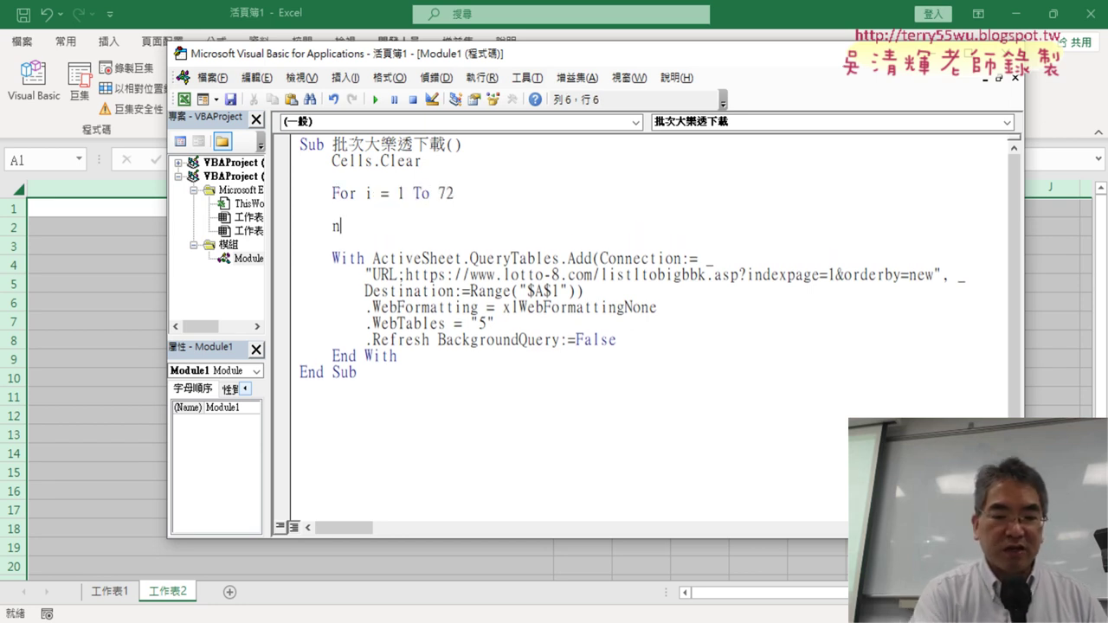
{"action": "type", "text": "ext"}
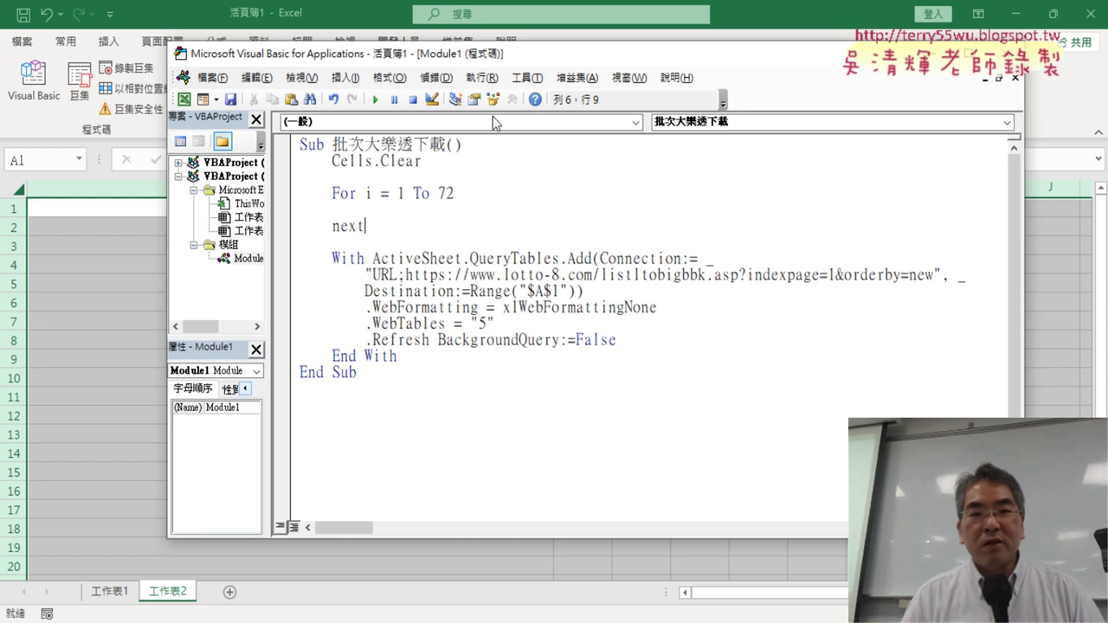
{"action": "left_click", "coordinate": [527, 258]}
{"action": "double_click", "coordinate": [369, 194]}
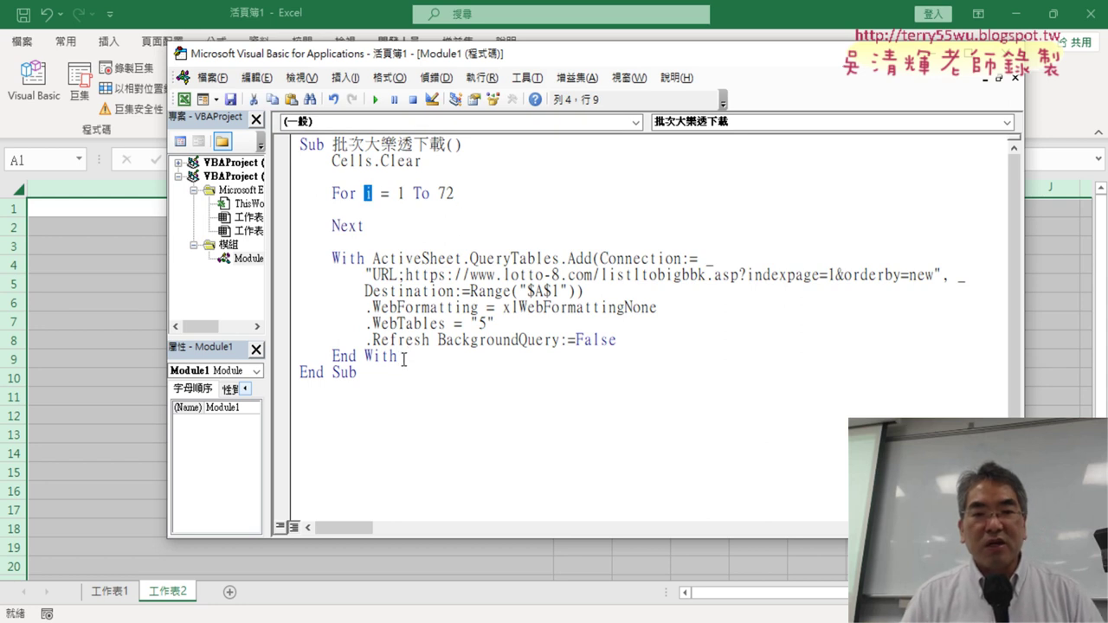
Move the With … End With block inside the loop, indent it, and remove extra blank lines
{"action": "left_click_drag", "start_coordinate": [403, 359], "coordinate": [354, 266]}
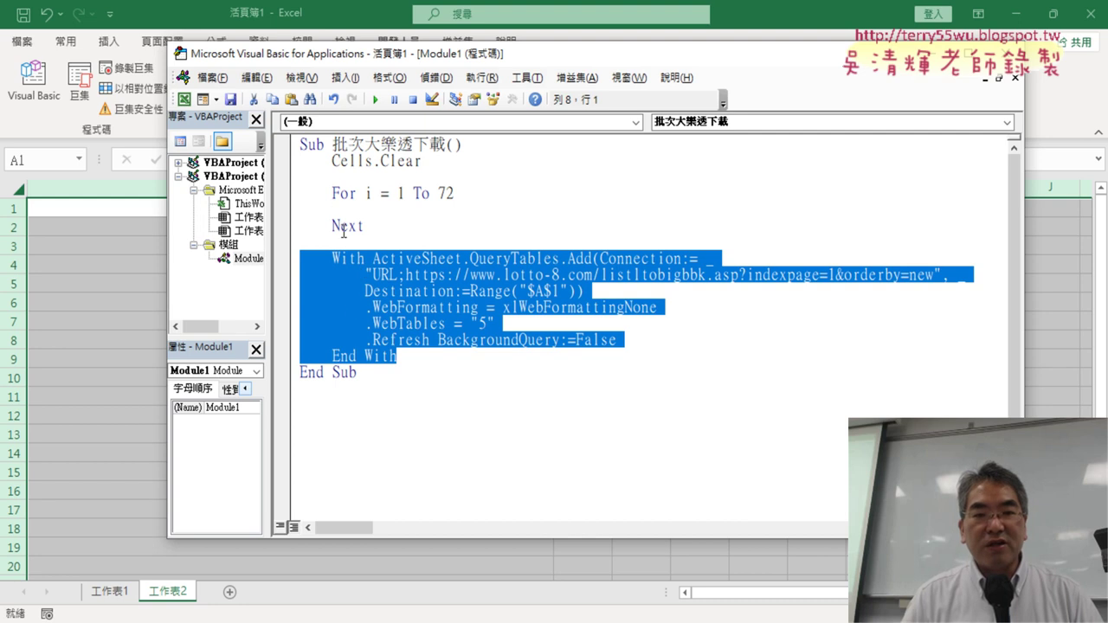
{"action": "left_click_drag", "start_coordinate": [319, 268], "coordinate": [292, 216]}
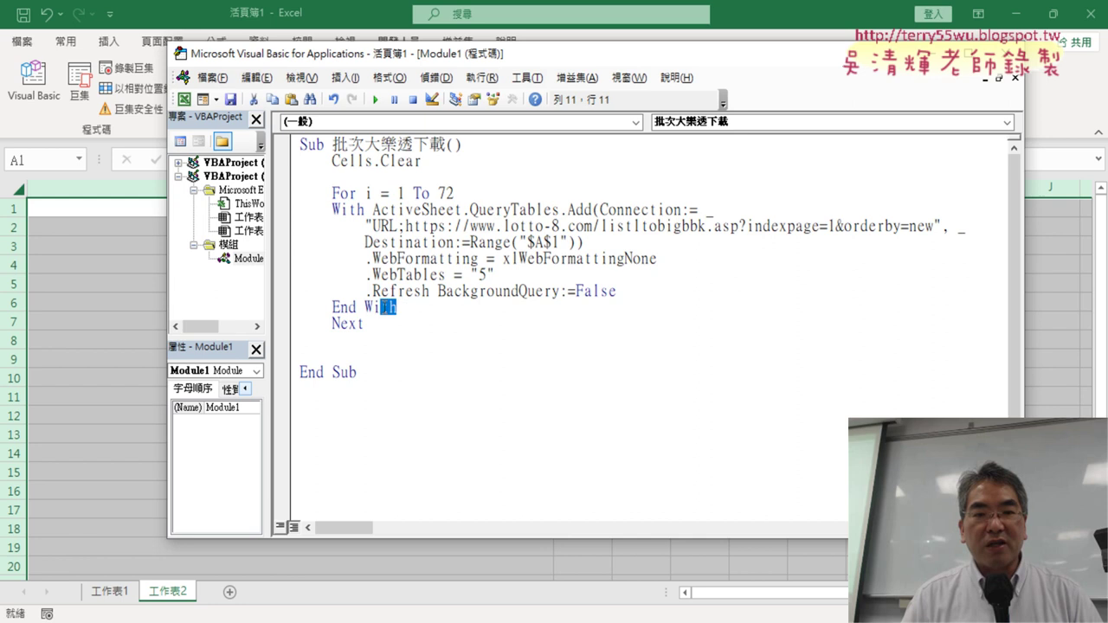
{"action": "left_click_drag", "start_coordinate": [398, 308], "coordinate": [299, 210]}
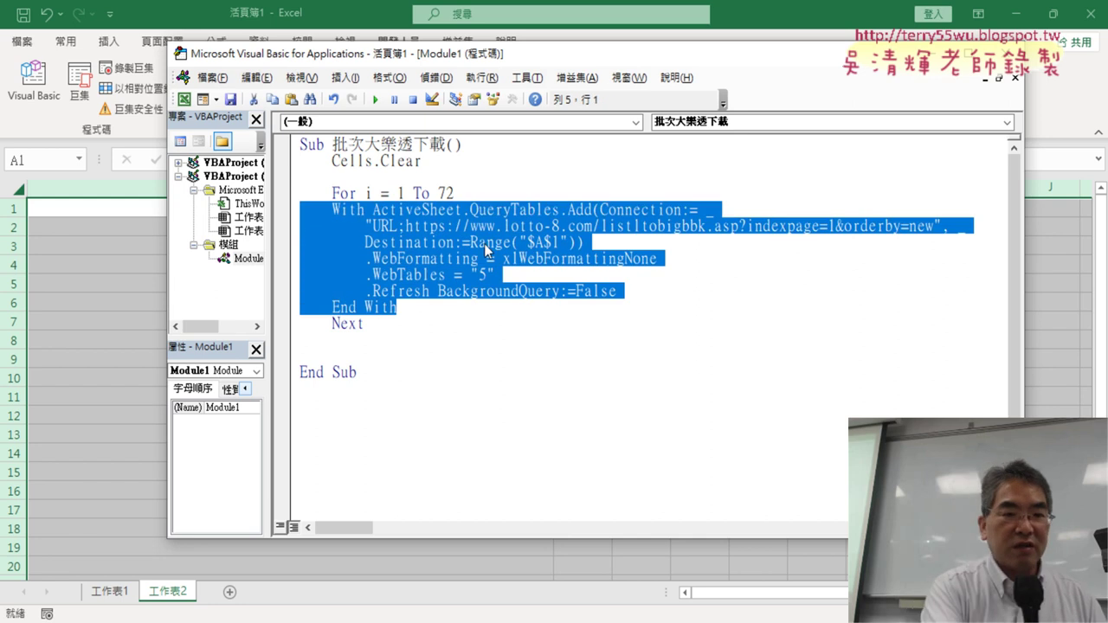
{"action": "key", "text": "Tab"}
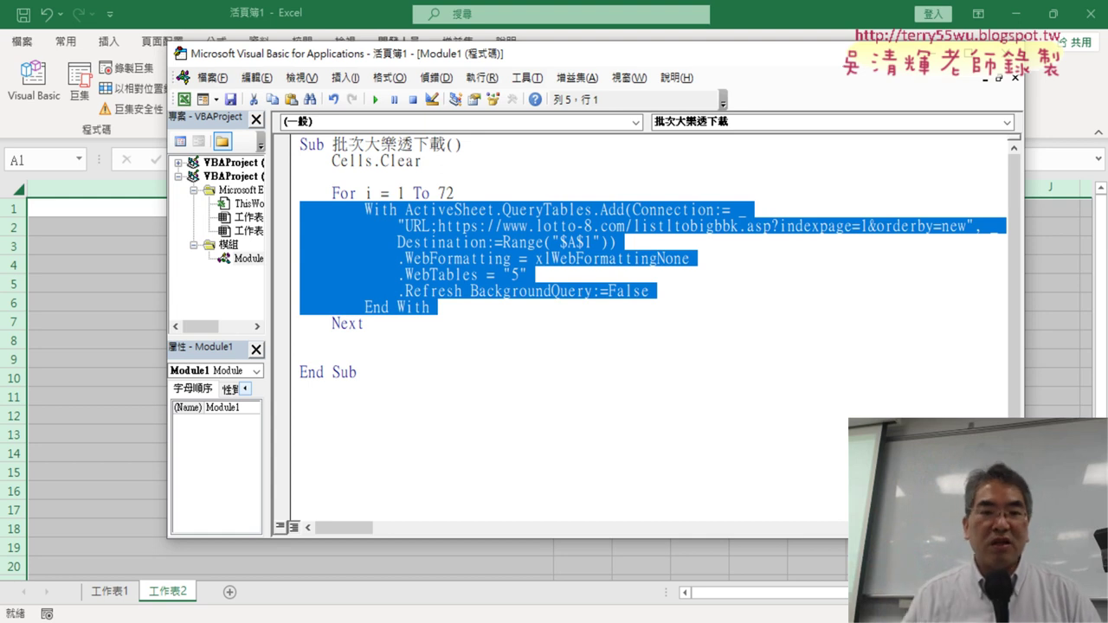
{"action": "left_click_drag", "start_coordinate": [389, 322], "coordinate": [389, 350]}
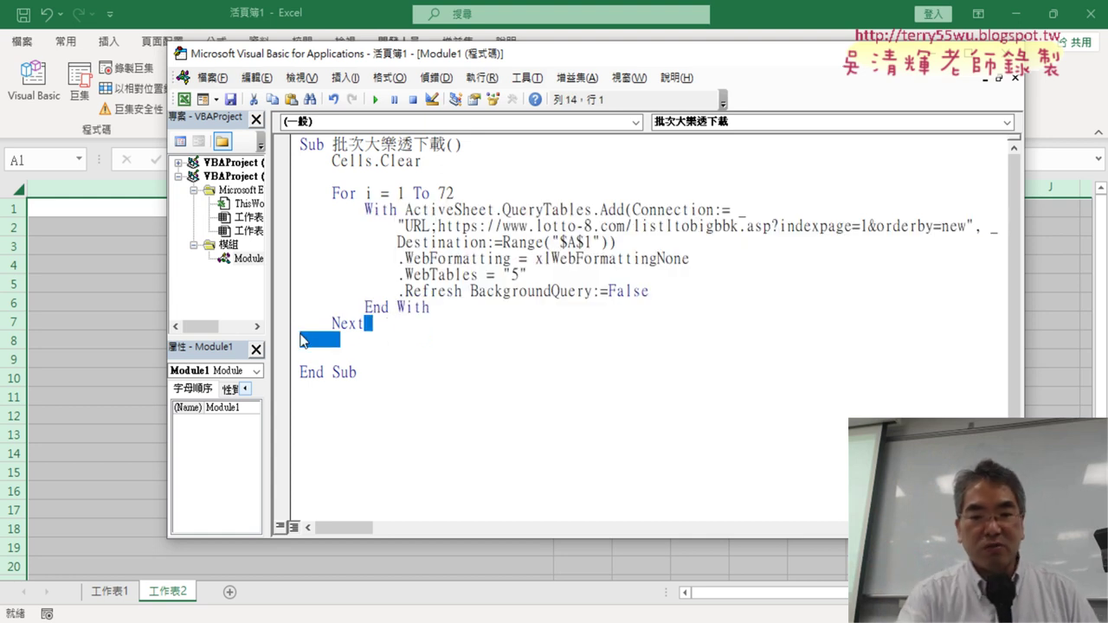
{"action": "key", "text": "Delete"}
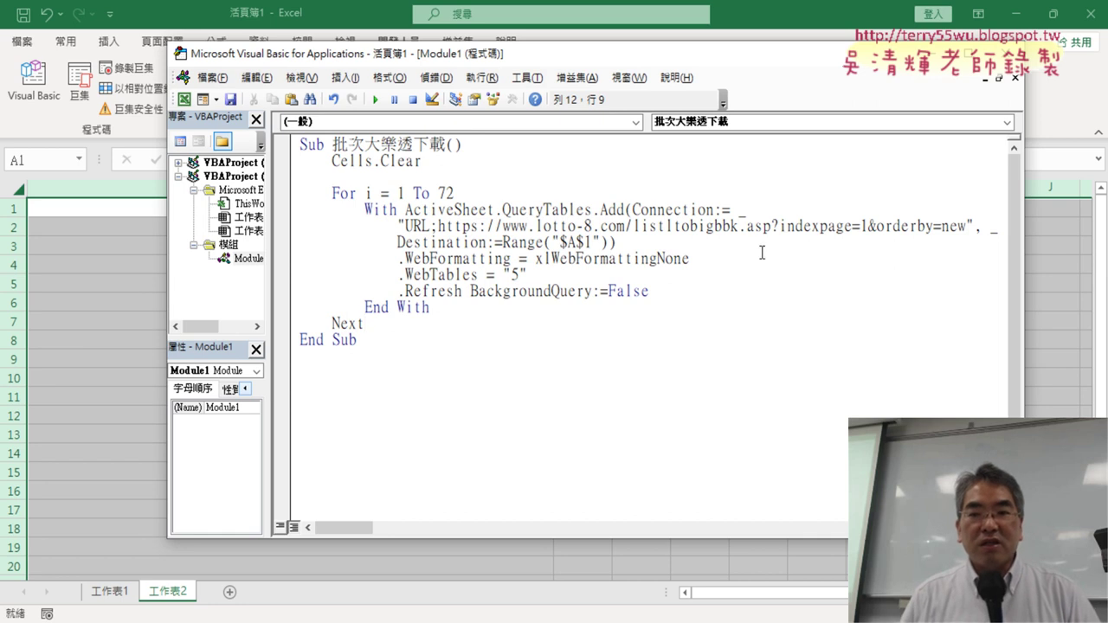
Replace the fixed 1 after indexpage= with " & i & " so the page comes from the loop
{"action": "left_click_drag", "start_coordinate": [868, 226], "coordinate": [861, 226]}
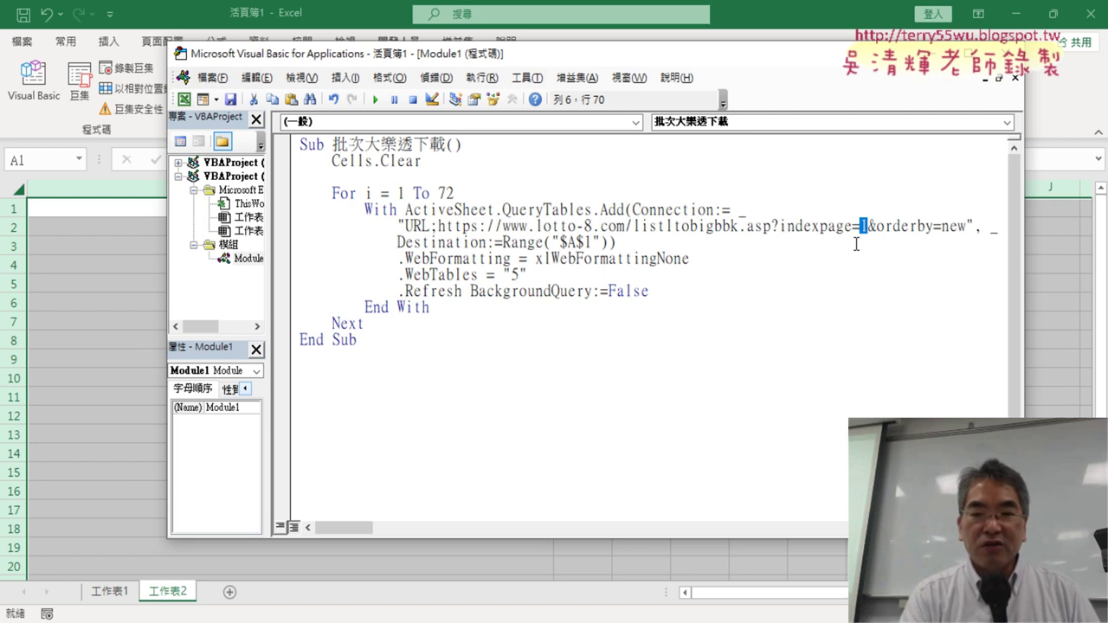
{"action": "type", "text": "\"\""}
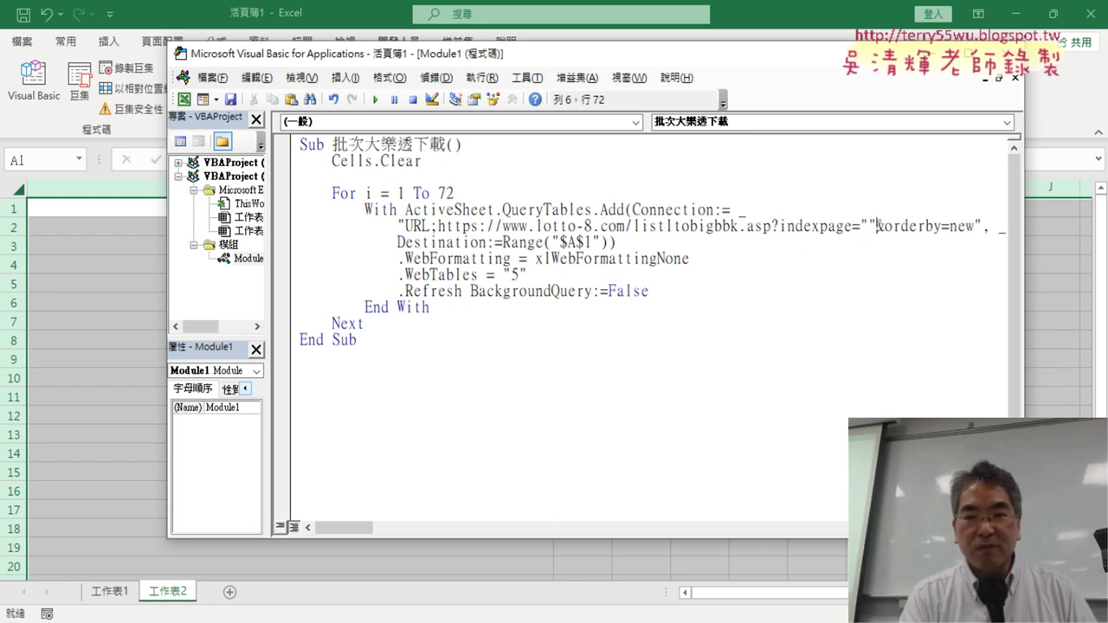
{"action": "key", "text": "Left"}
{"action": "type", "text": "&"}
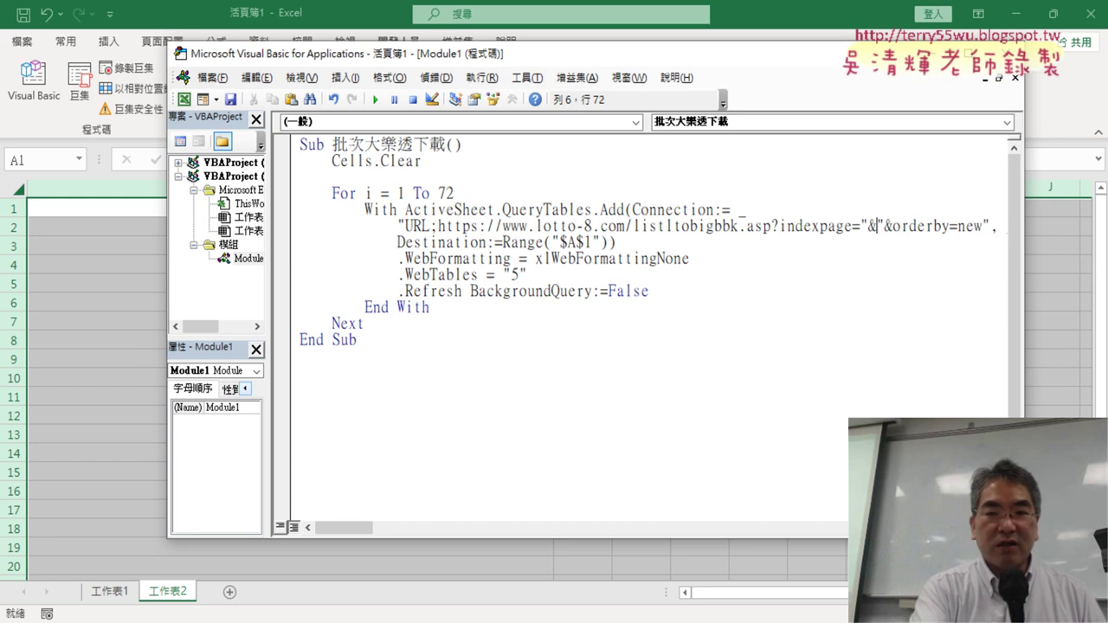
{"action": "type", "text": "&"}
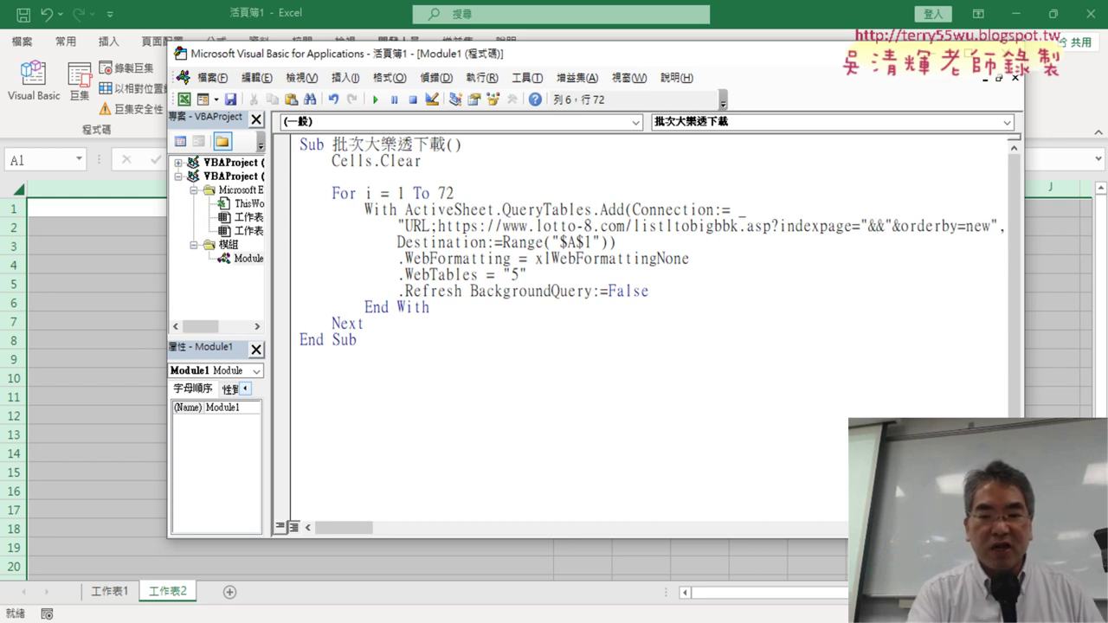
{"action": "type", "text": "i"}
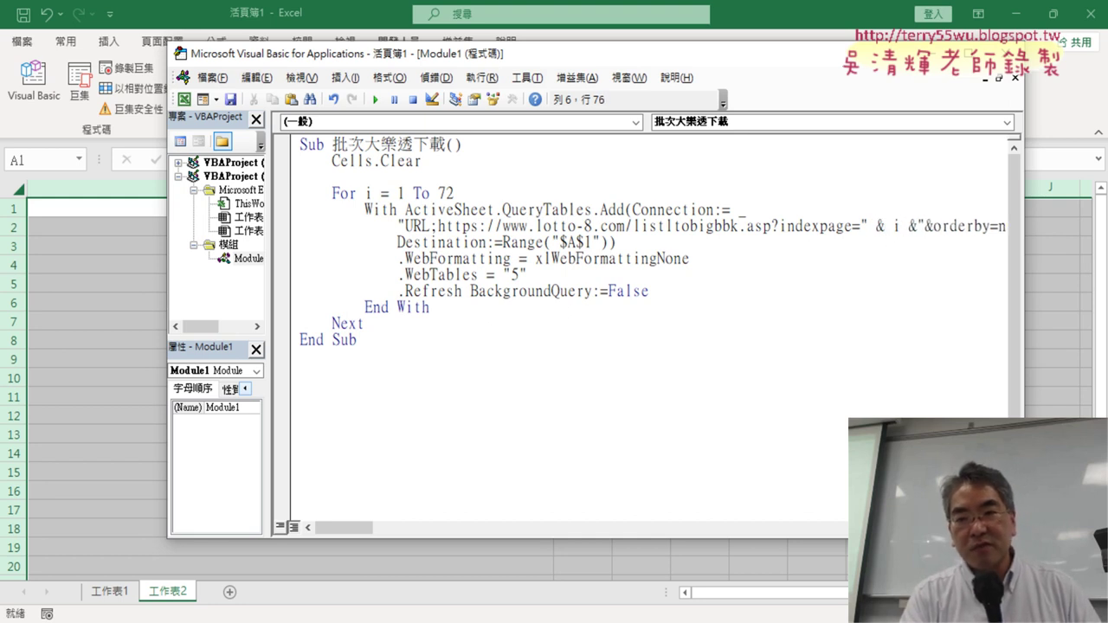
{"action": "key", "text": "Right"}
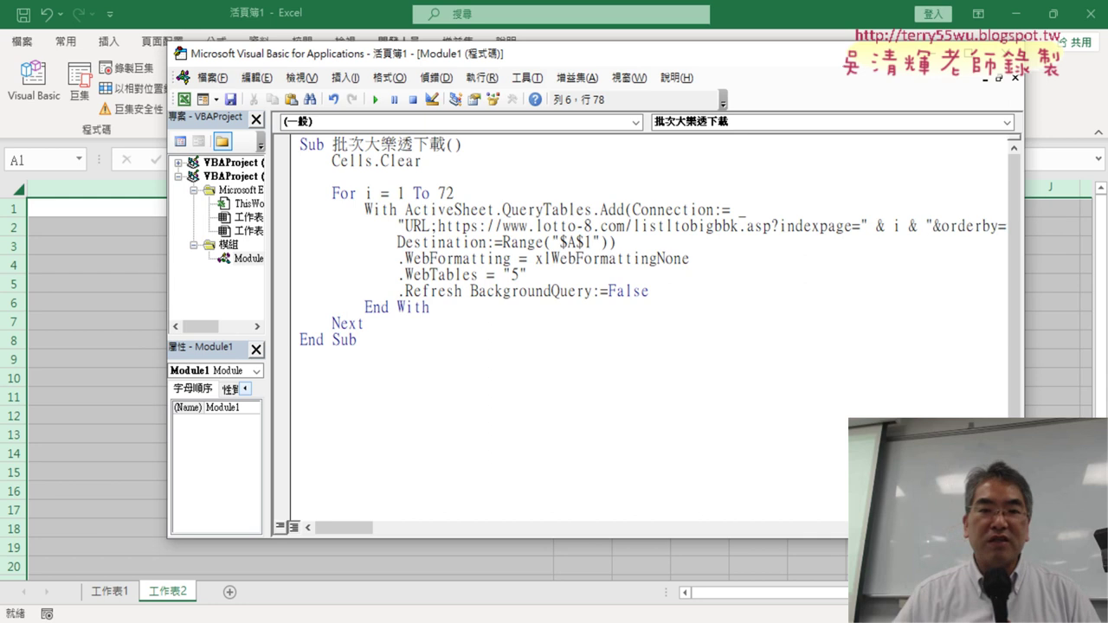
Run the 批次大樂透下載 macro to download all 72 pages of lottery results
{"action": "left_click", "coordinate": [613, 355]}
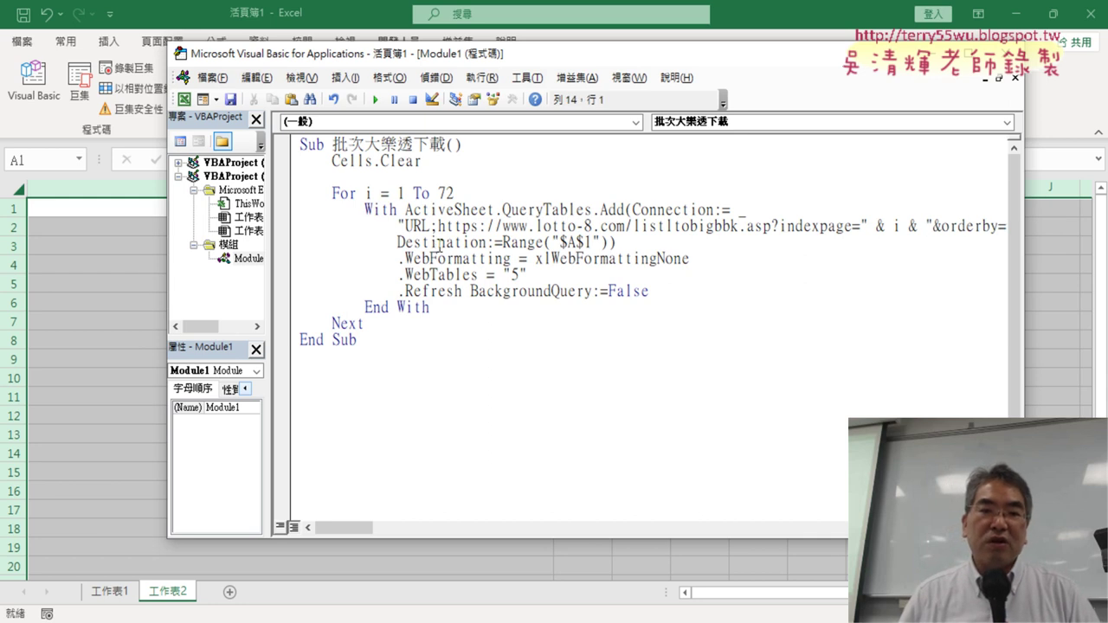
{"action": "left_click", "coordinate": [449, 274]}
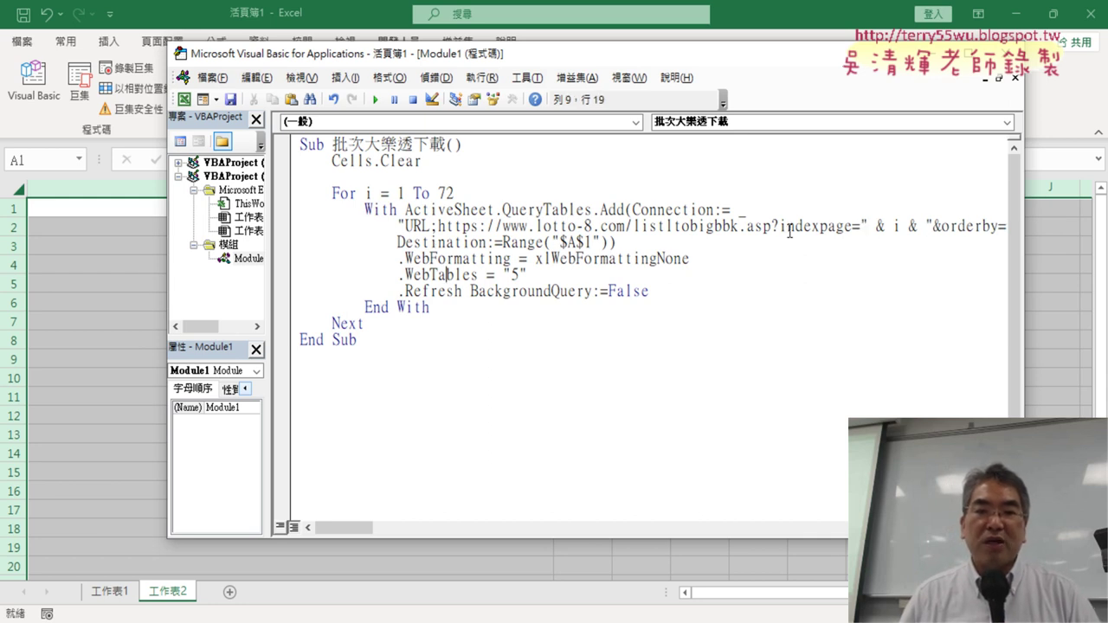
{"action": "left_click", "coordinate": [497, 226]}
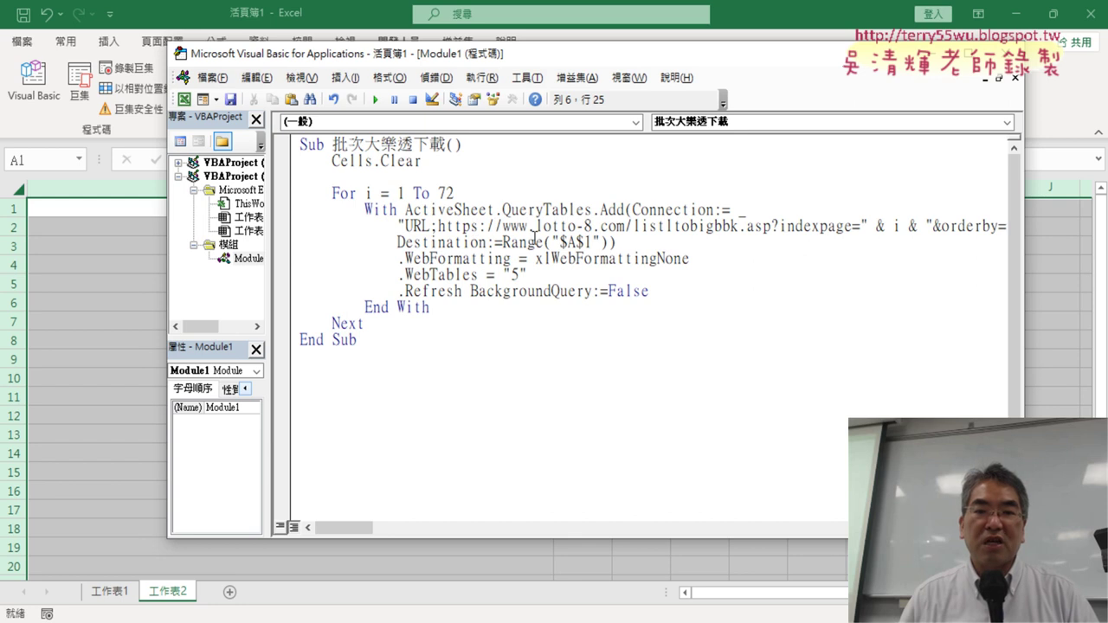
{"action": "left_click", "coordinate": [377, 100]}
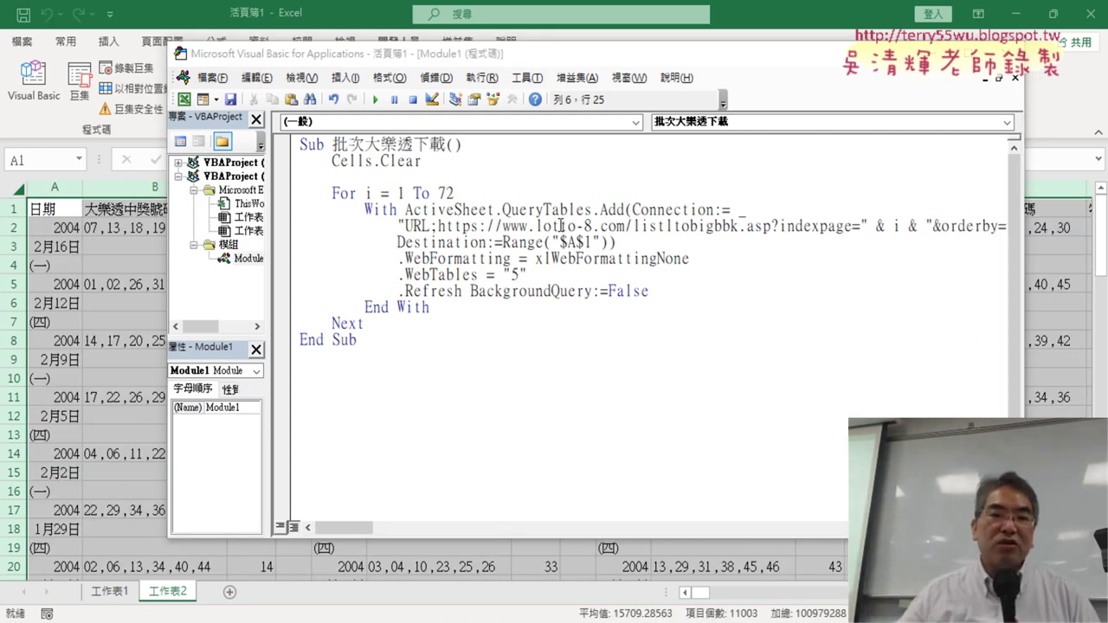
Back on the worksheet, highlight the tables in columns A:D, E:H and I:L
{"action": "key", "text": "alt+F11"}
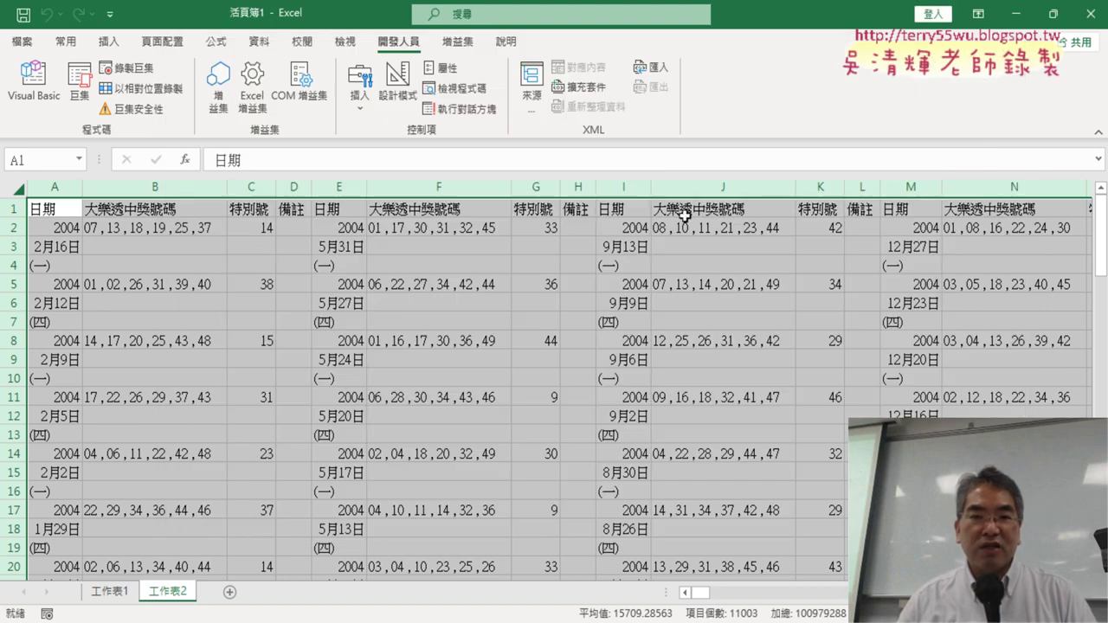
{"action": "left_click_drag", "start_coordinate": [49, 187], "coordinate": [257, 192]}
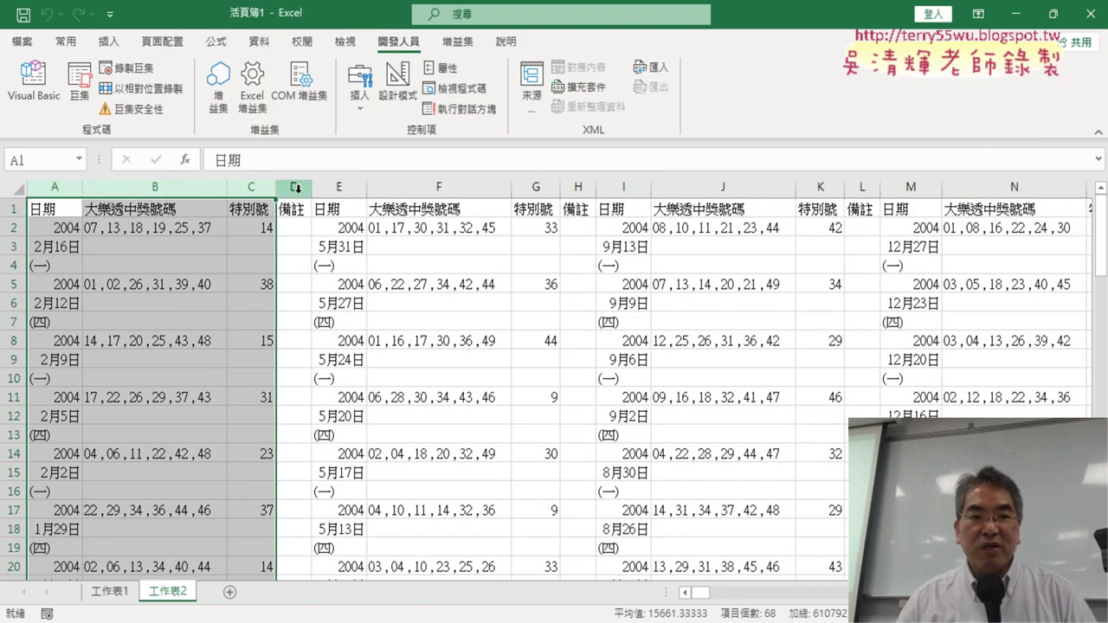
{"action": "left_click_drag", "start_coordinate": [294, 187], "coordinate": [534, 199]}
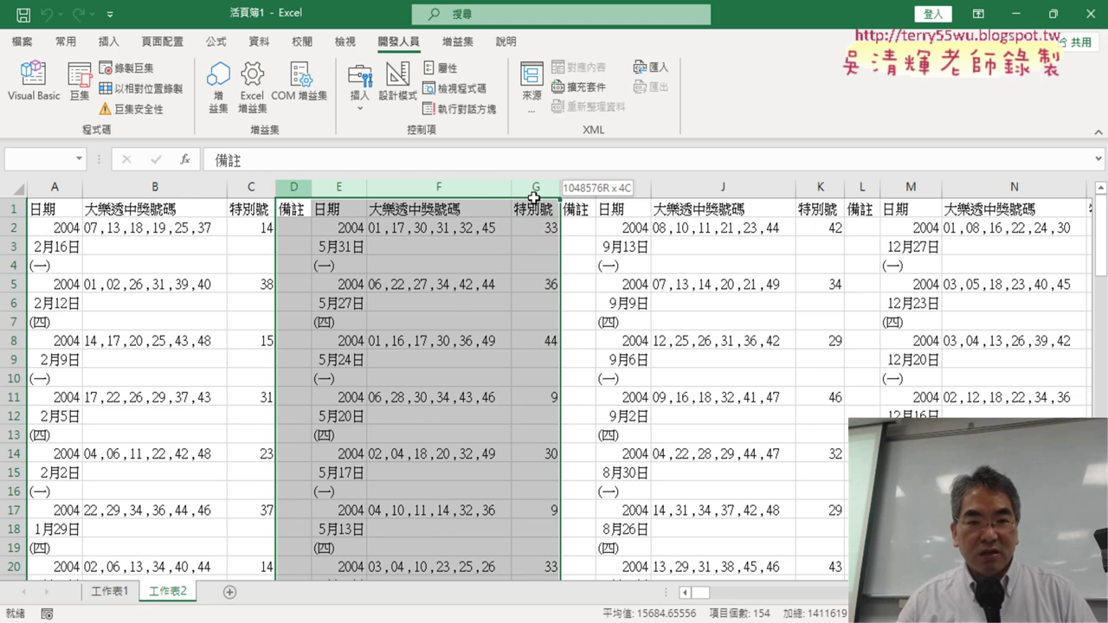
{"action": "left_click_drag", "start_coordinate": [338, 187], "coordinate": [572, 191]}
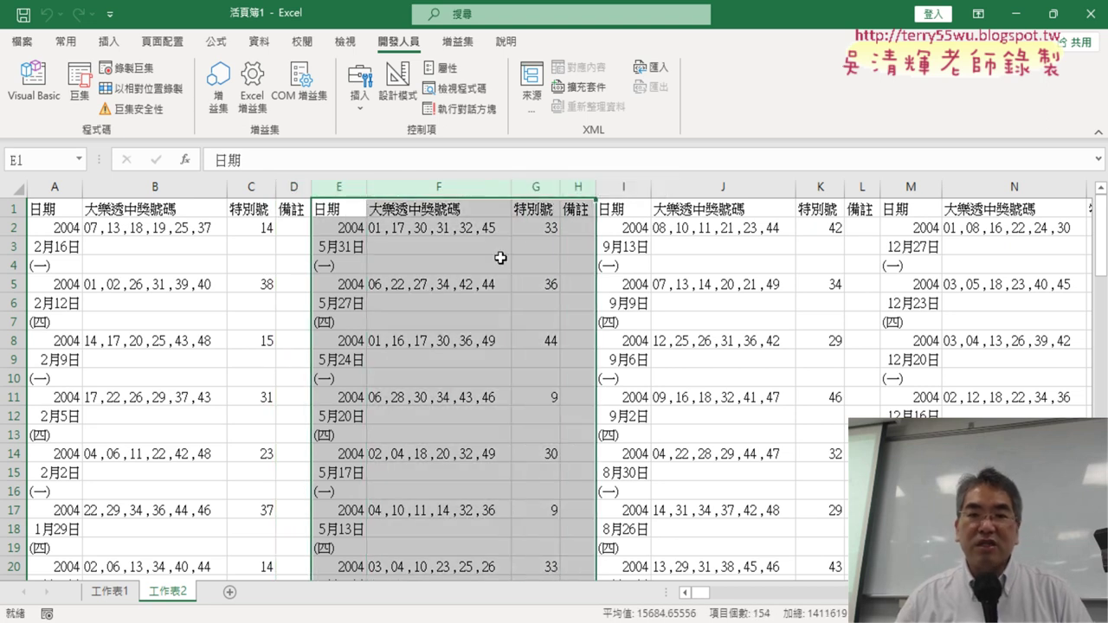
{"action": "left_click_drag", "start_coordinate": [624, 187], "coordinate": [851, 201]}
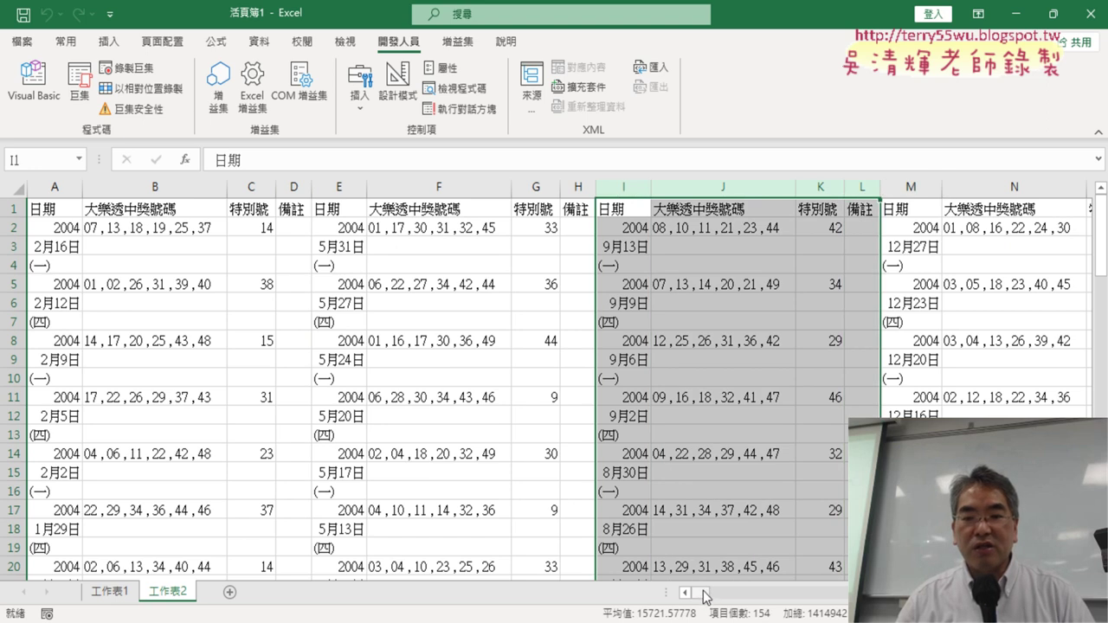
Check the last tables out to columns JU:KB, then select the whole sheet
{"action": "left_click_drag", "start_coordinate": [705, 597], "coordinate": [709, 596]}
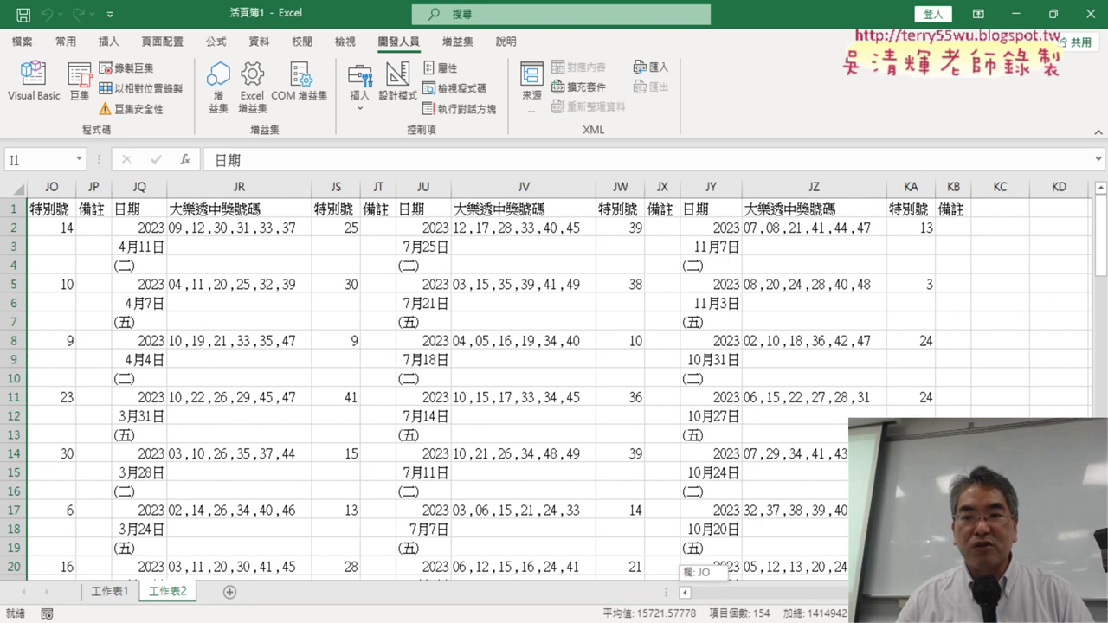
{"action": "mouse_move", "coordinate": [711, 187]}
{"action": "left_mouse_down"}
{"action": "mouse_move", "coordinate": [881, 199]}
{"action": "mouse_move", "coordinate": [952, 188]}
{"action": "left_mouse_up"}
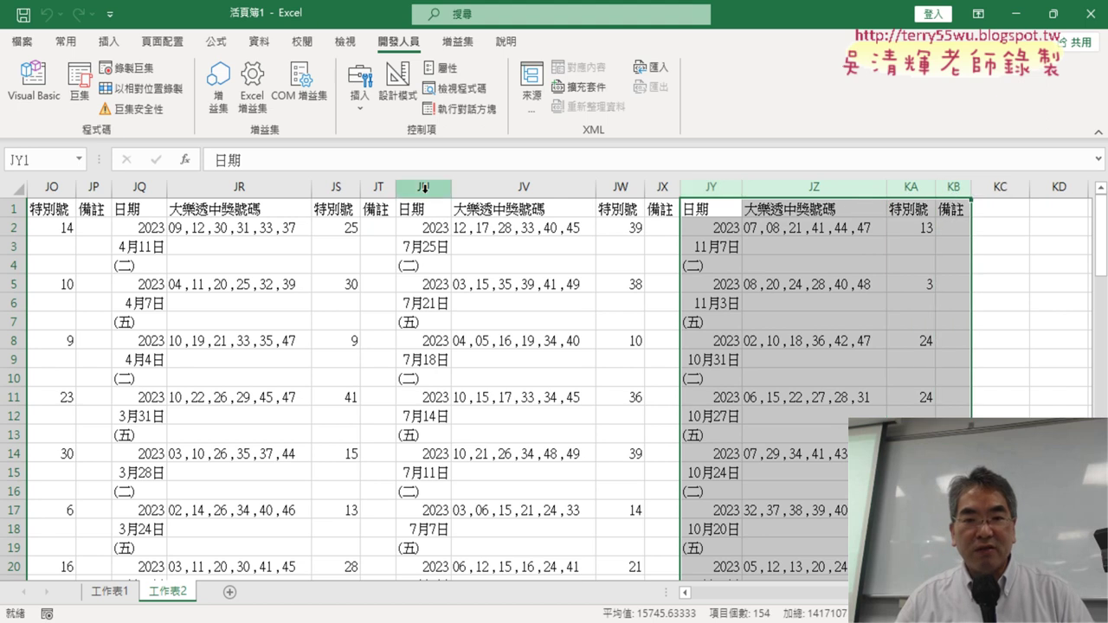
{"action": "left_click_drag", "start_coordinate": [423, 187], "coordinate": [653, 189]}
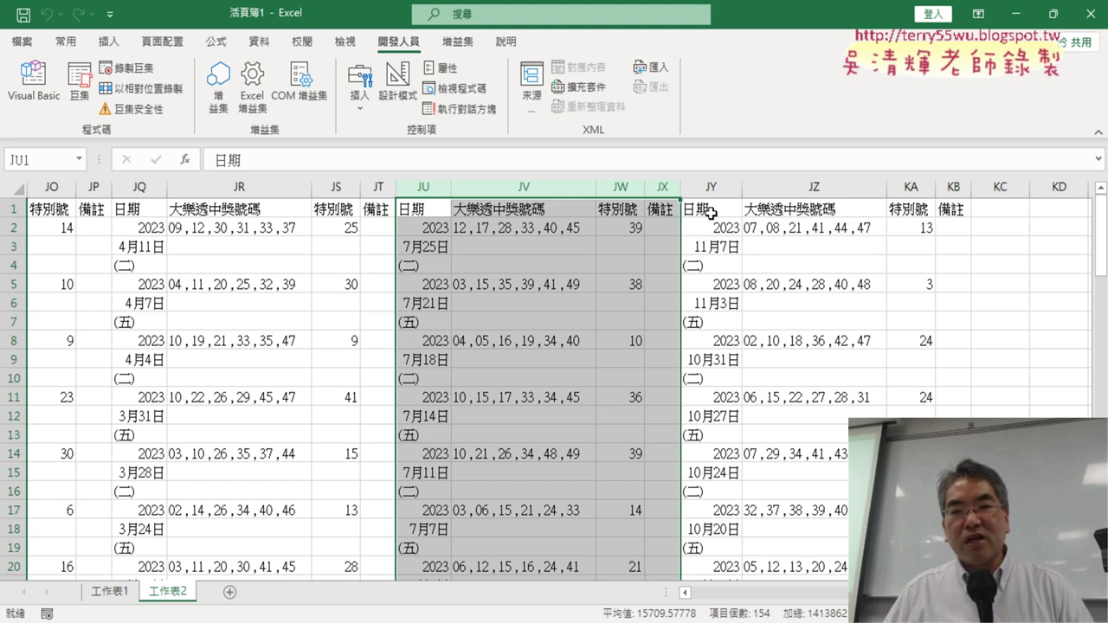
{"action": "left_click", "coordinate": [711, 213]}
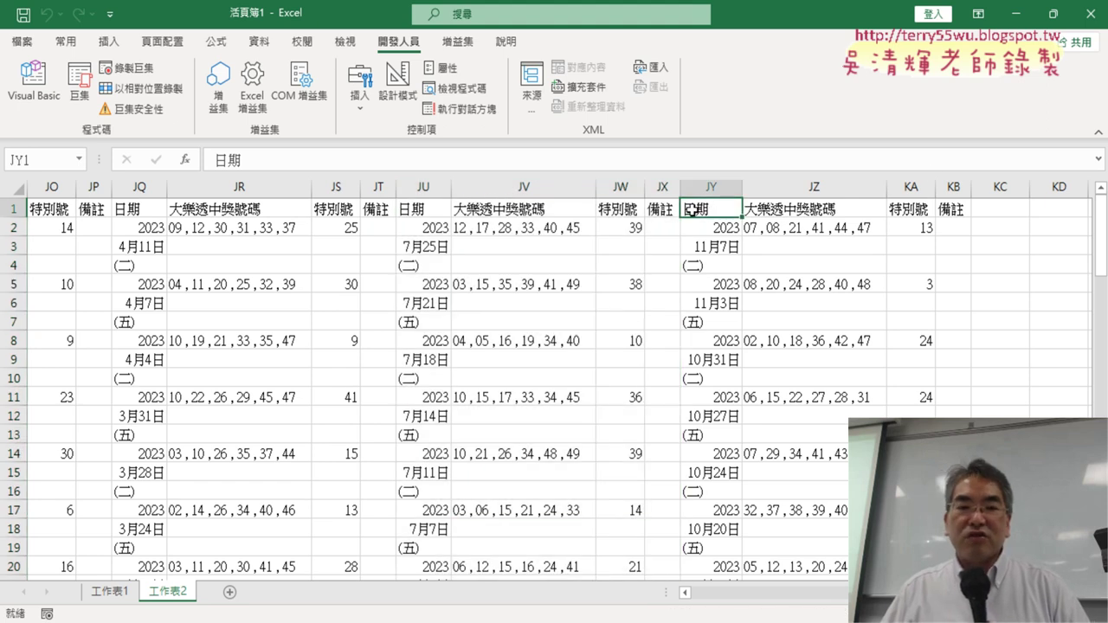
{"action": "left_click", "coordinate": [16, 188]}
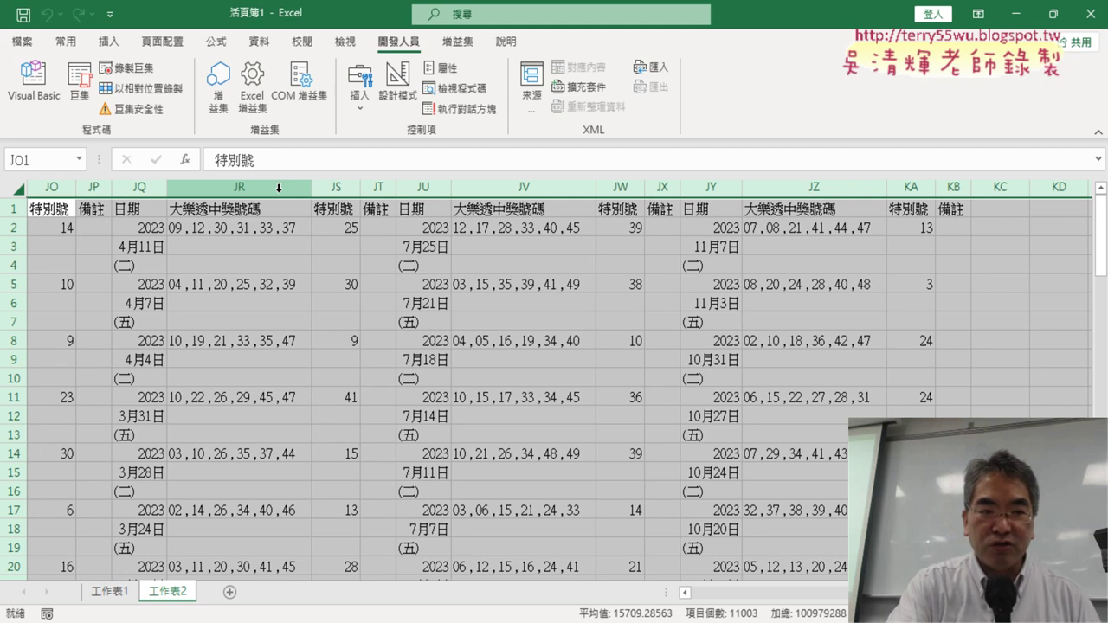
Clear the sheet and its linked query, then reopen the macro at the $A$1 destination
{"action": "key", "text": "Delete"}
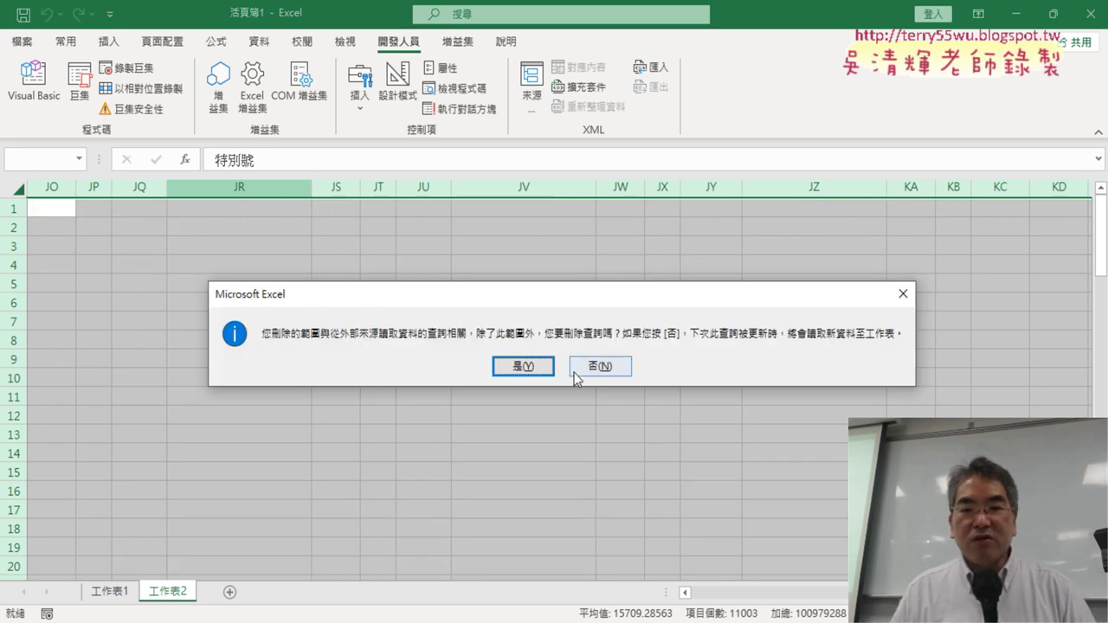
{"action": "left_click", "coordinate": [538, 371]}
{"action": "left_click_drag", "start_coordinate": [857, 594], "coordinate": [697, 594]}
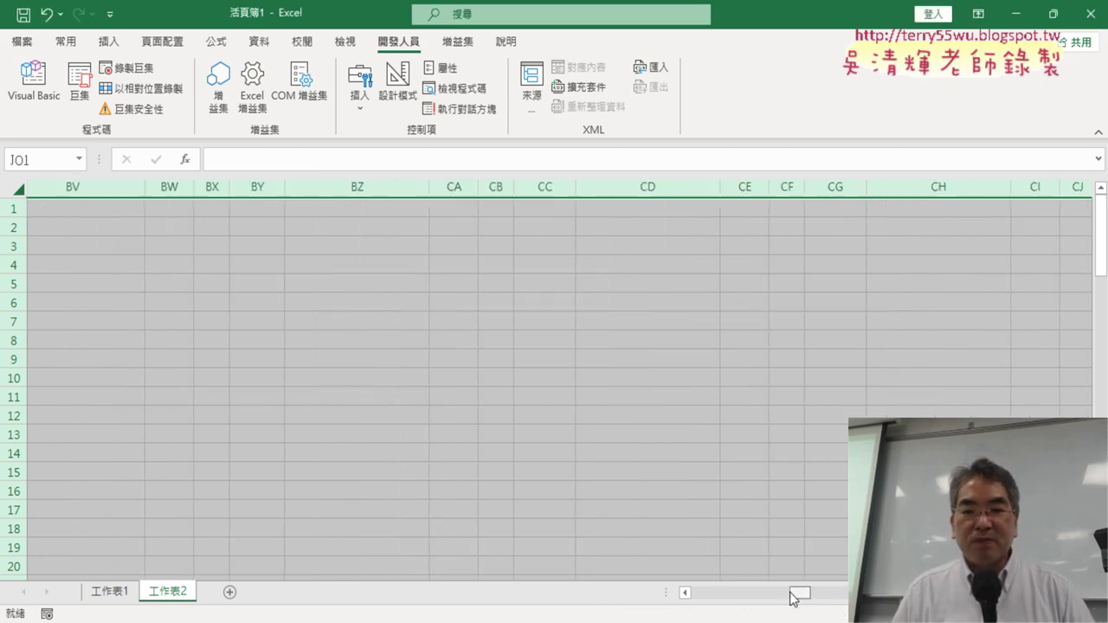
{"action": "left_click", "coordinate": [34, 82]}
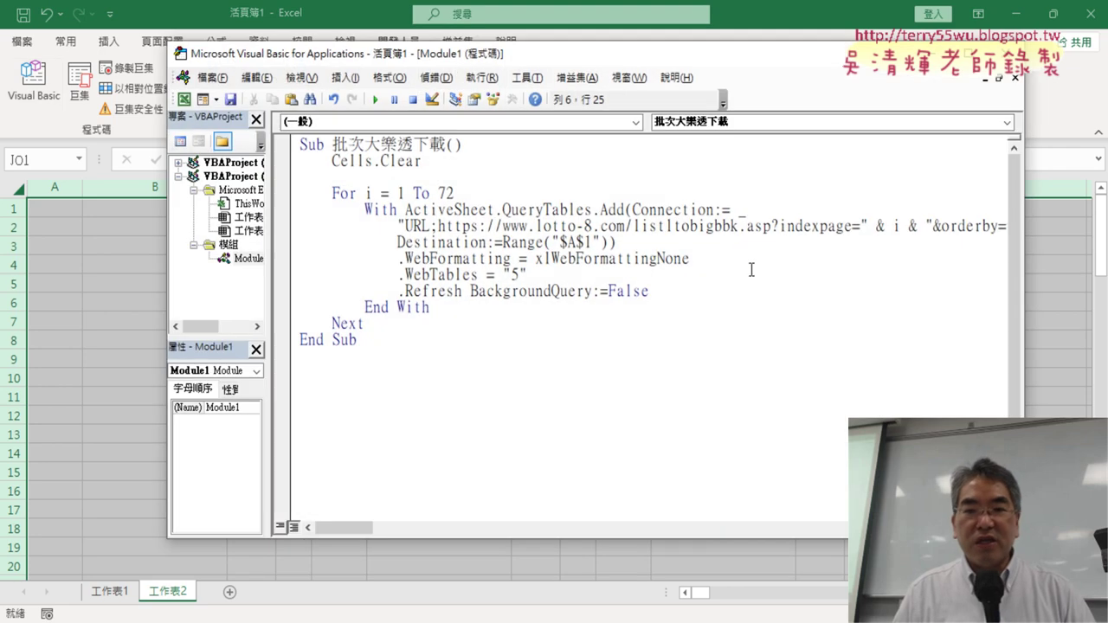
{"action": "double_click", "coordinate": [587, 242]}
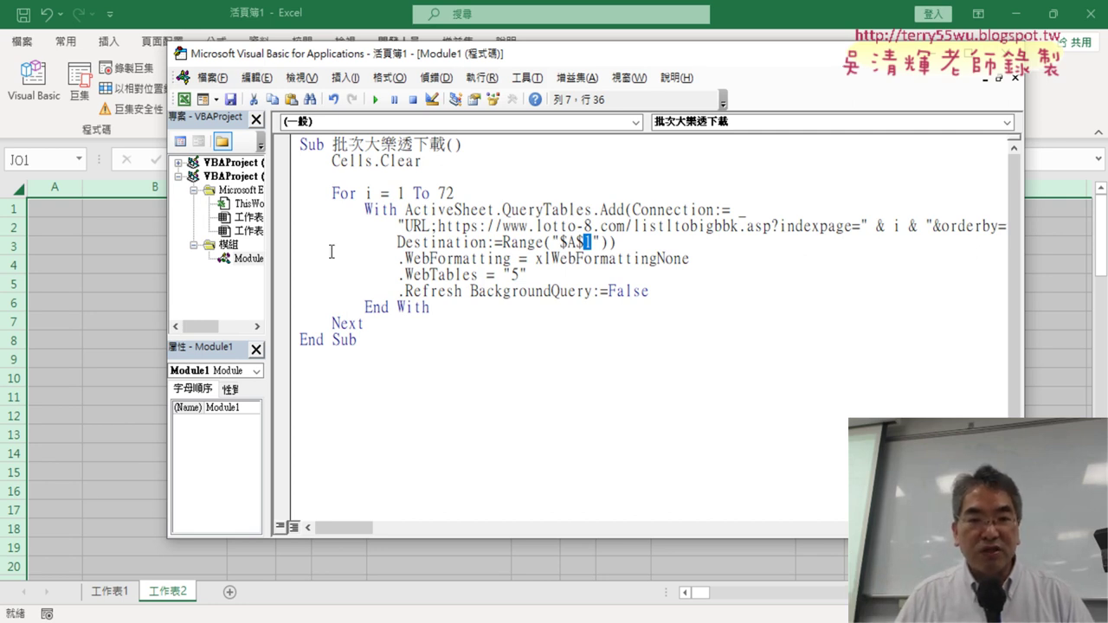
Set a breakpoint on .Refresh and run until page 1 loads into columns A–D
{"action": "left_click", "coordinate": [284, 292]}
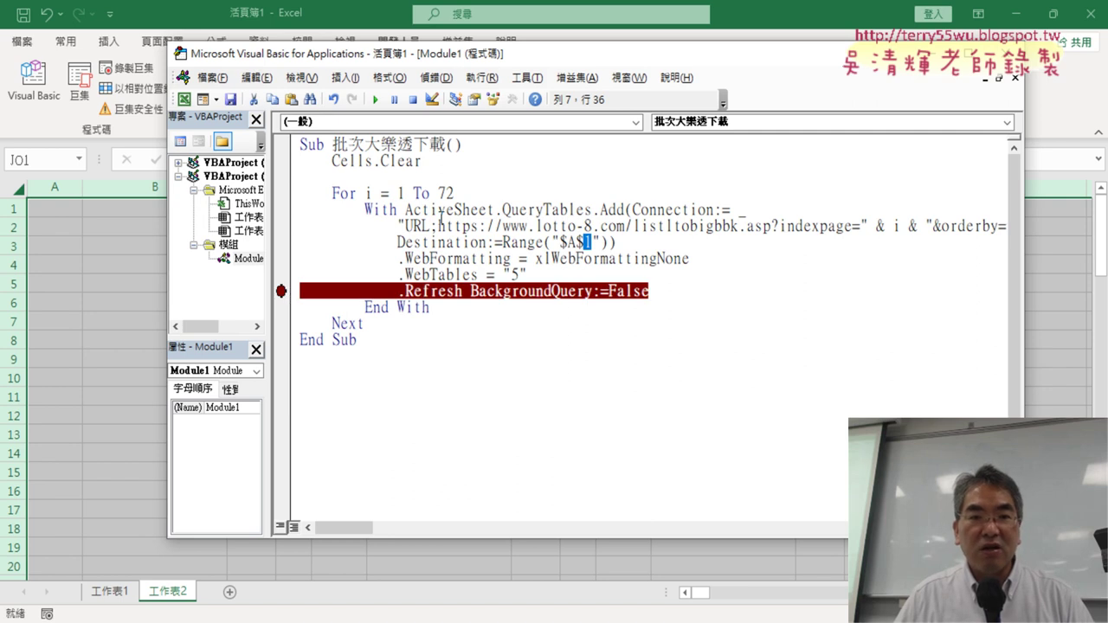
{"action": "left_click", "coordinate": [376, 102]}
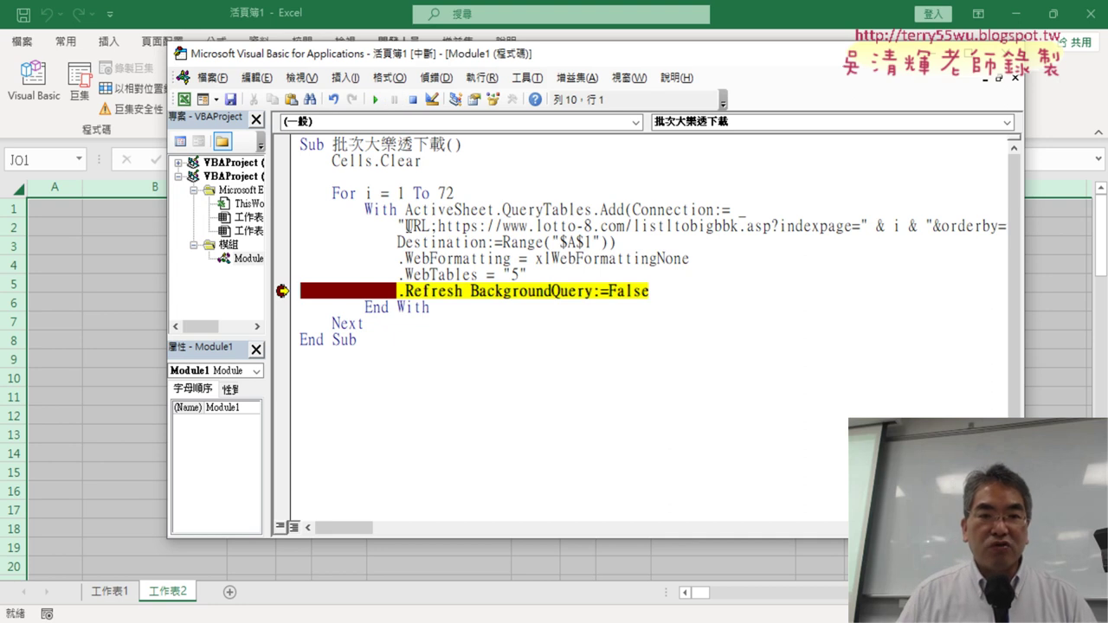
{"action": "left_click", "coordinate": [376, 102]}
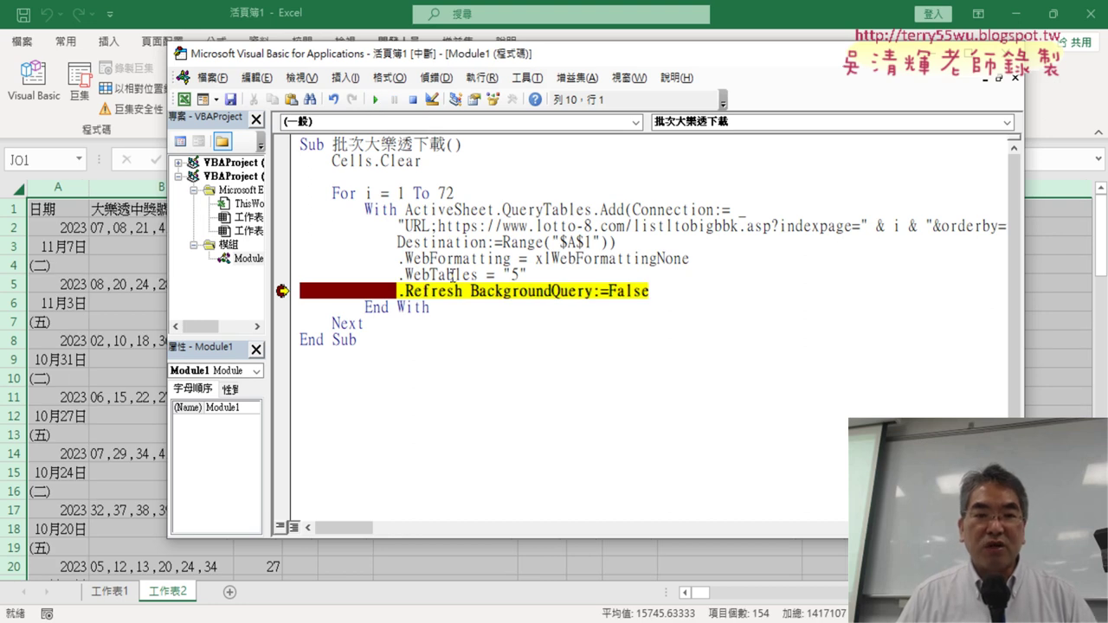
{"action": "double_click", "coordinate": [588, 242]}
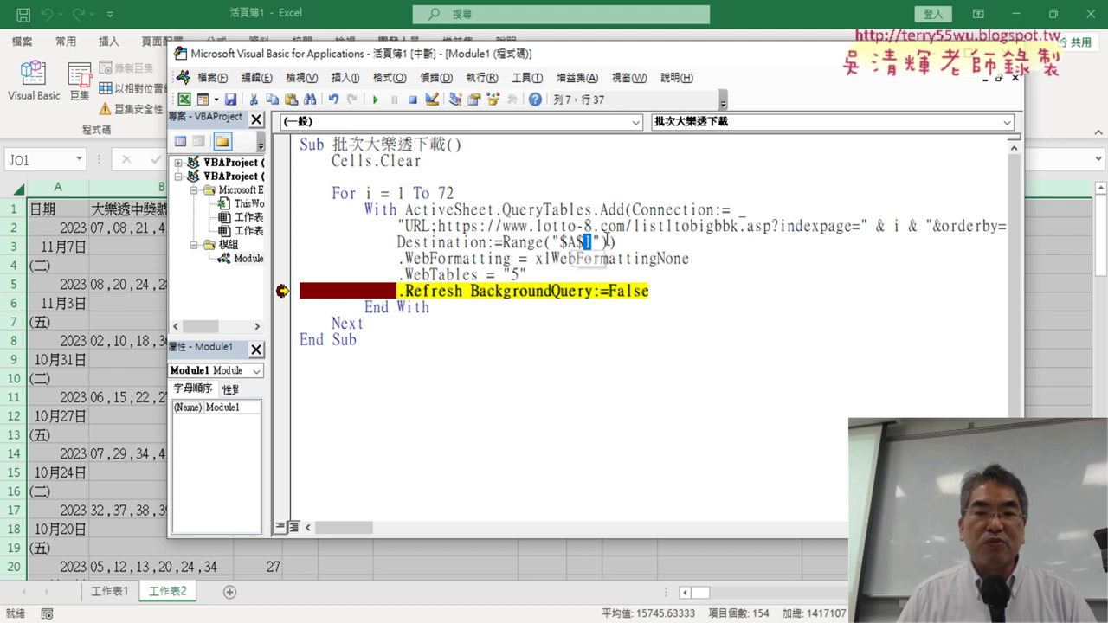
{"action": "left_click", "coordinate": [62, 210]}
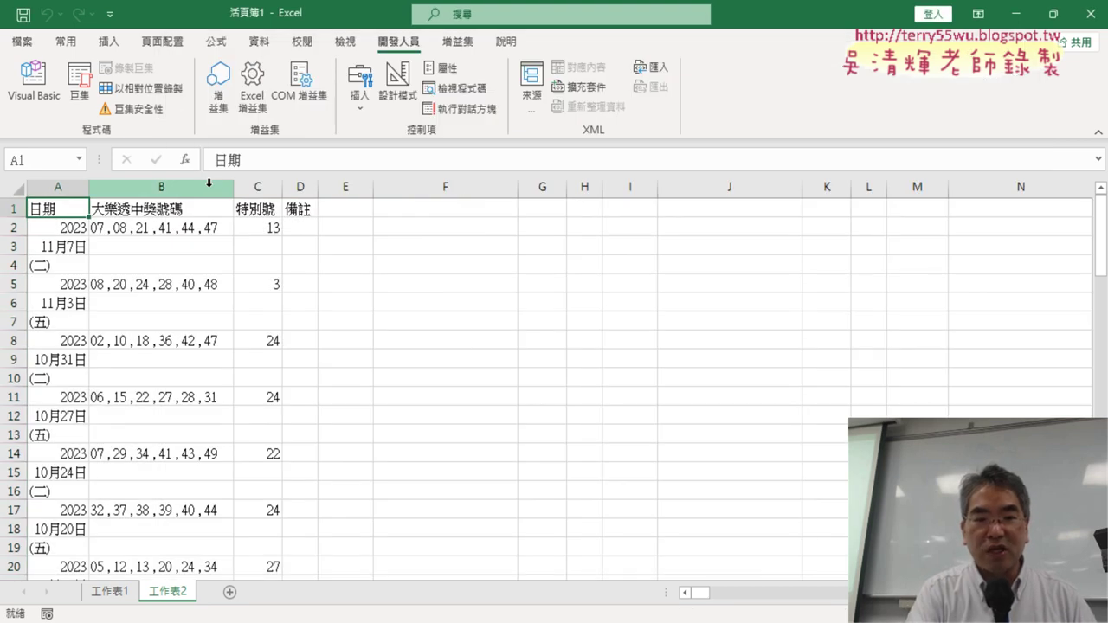
Verify page 1 ends at row 91, select A92, and go back to the VBA editor
{"action": "key", "text": "ctrl+Down"}
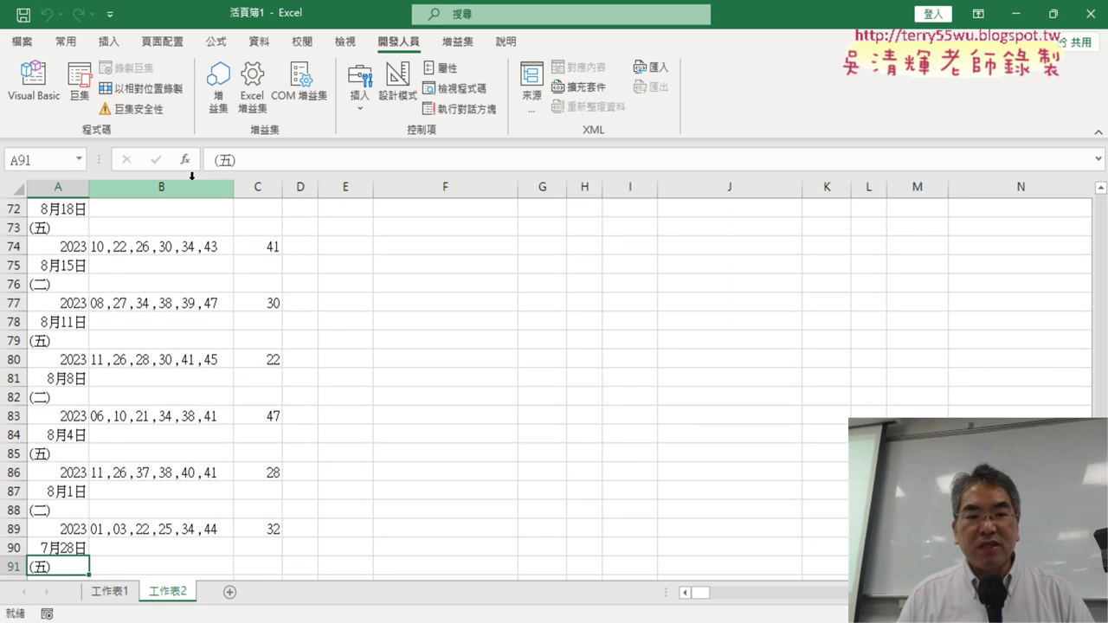
{"action": "scroll", "coordinate": [52, 321], "scroll_direction": "down", "scroll_amount": 3}
{"action": "scroll", "coordinate": [49, 324], "scroll_direction": "down", "scroll_amount": 2}
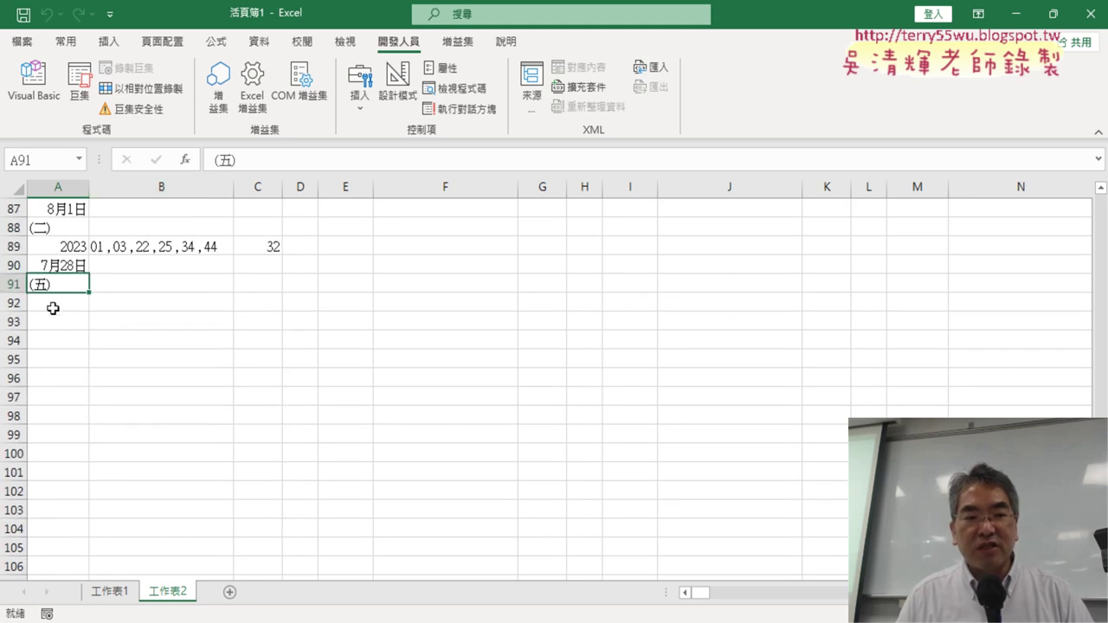
{"action": "left_click", "coordinate": [53, 308]}
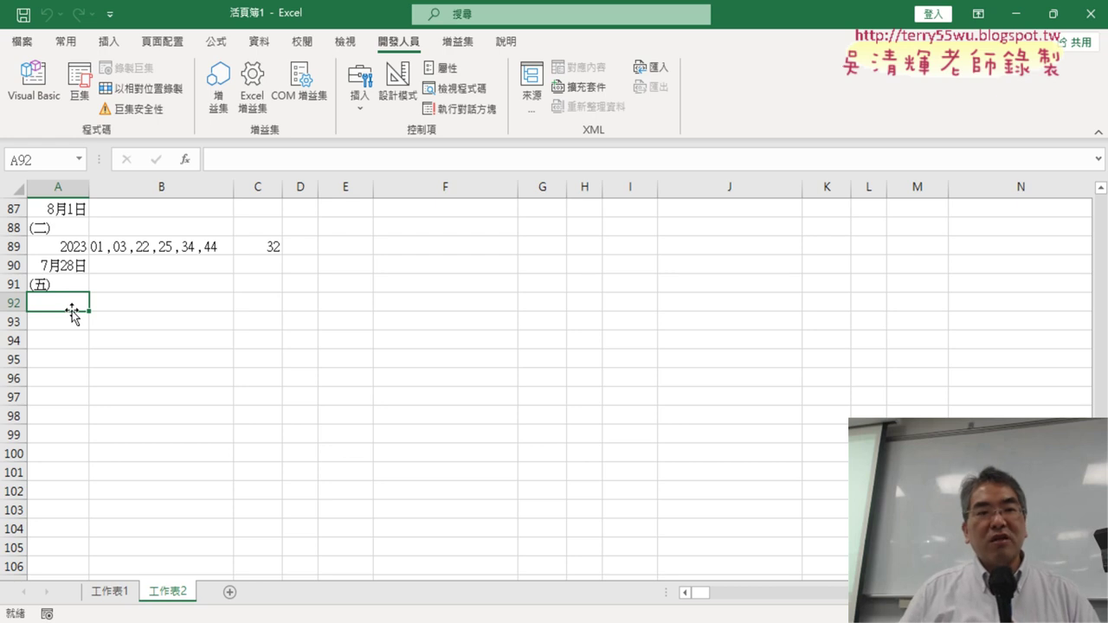
{"action": "left_click", "coordinate": [33, 82]}
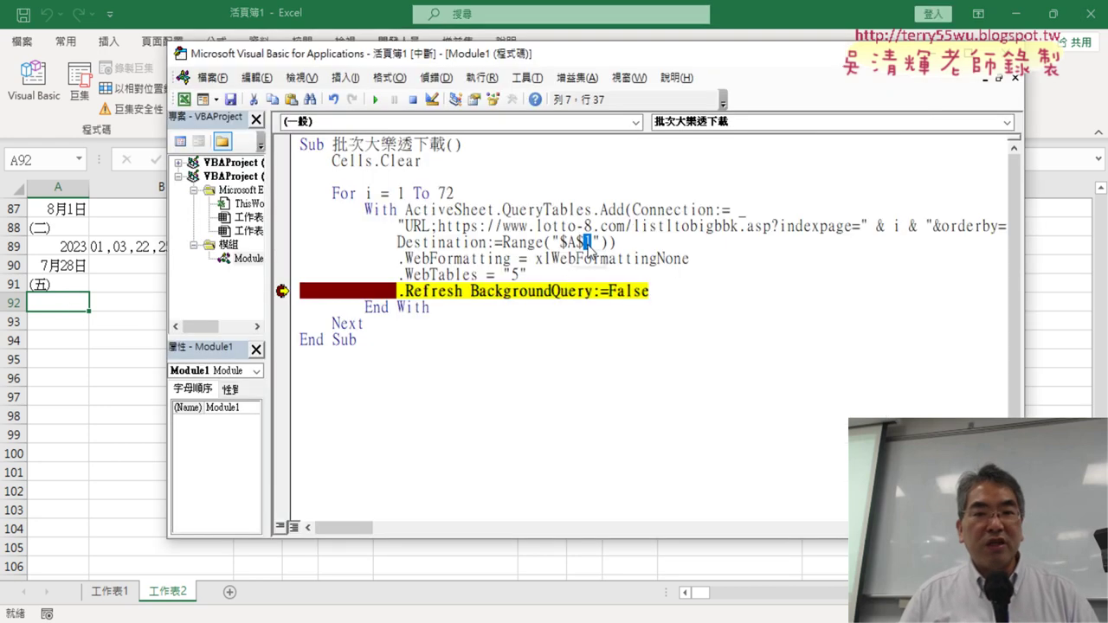
Insert the line k=1 after Cells.Clear, aligned with the code indentation
{"action": "mouse_move", "coordinate": [588, 251]}
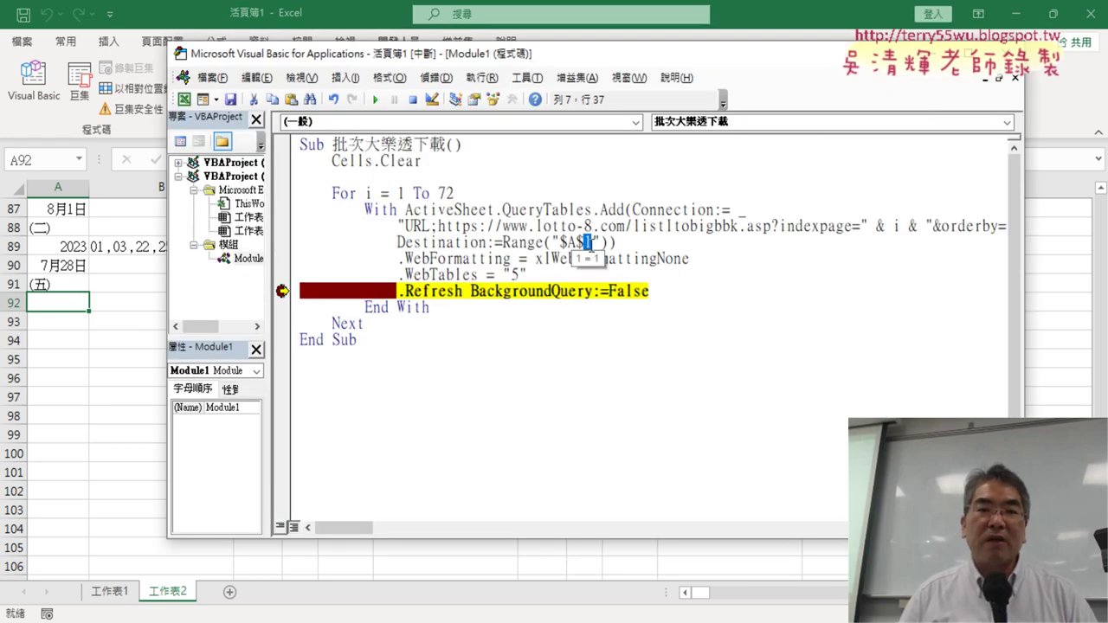
{"action": "left_click", "coordinate": [423, 179]}
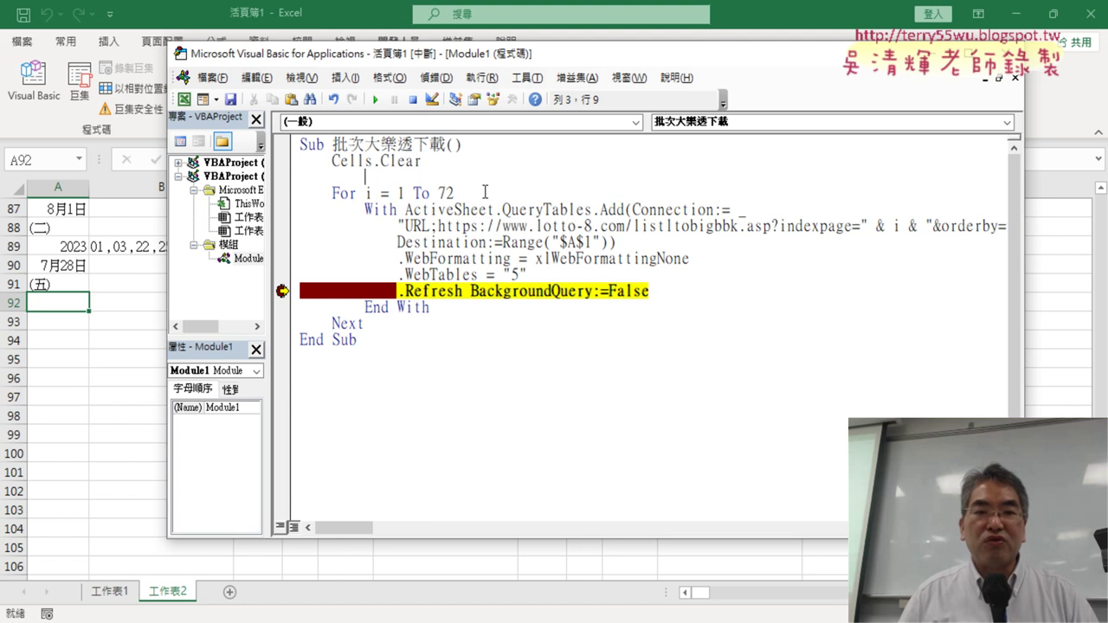
{"action": "left_click", "coordinate": [337, 179]}
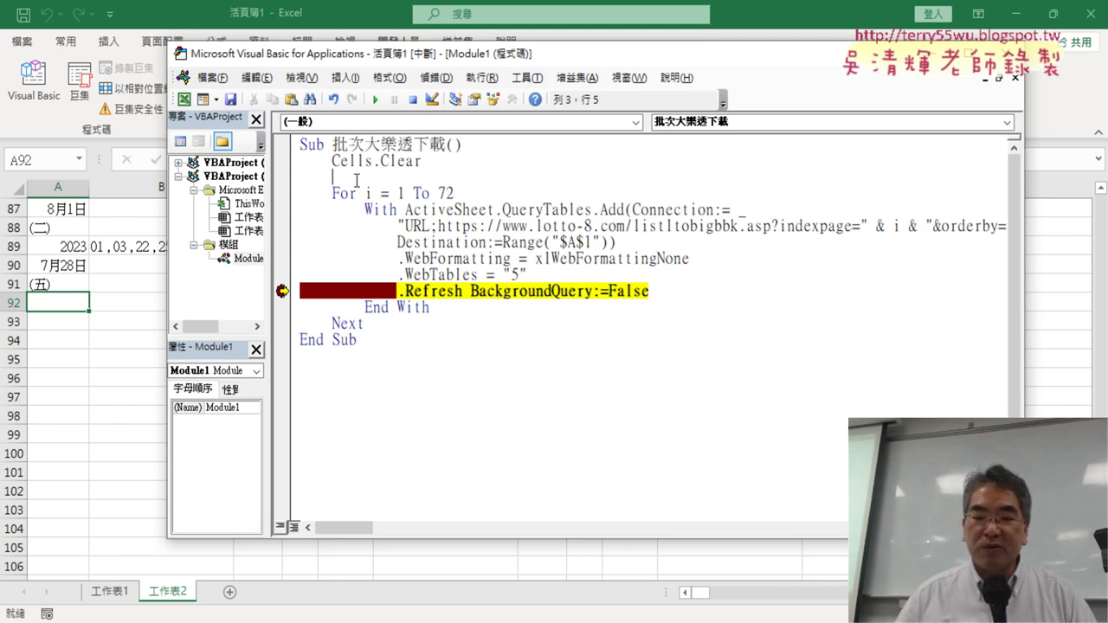
{"action": "type", "text": "k"}
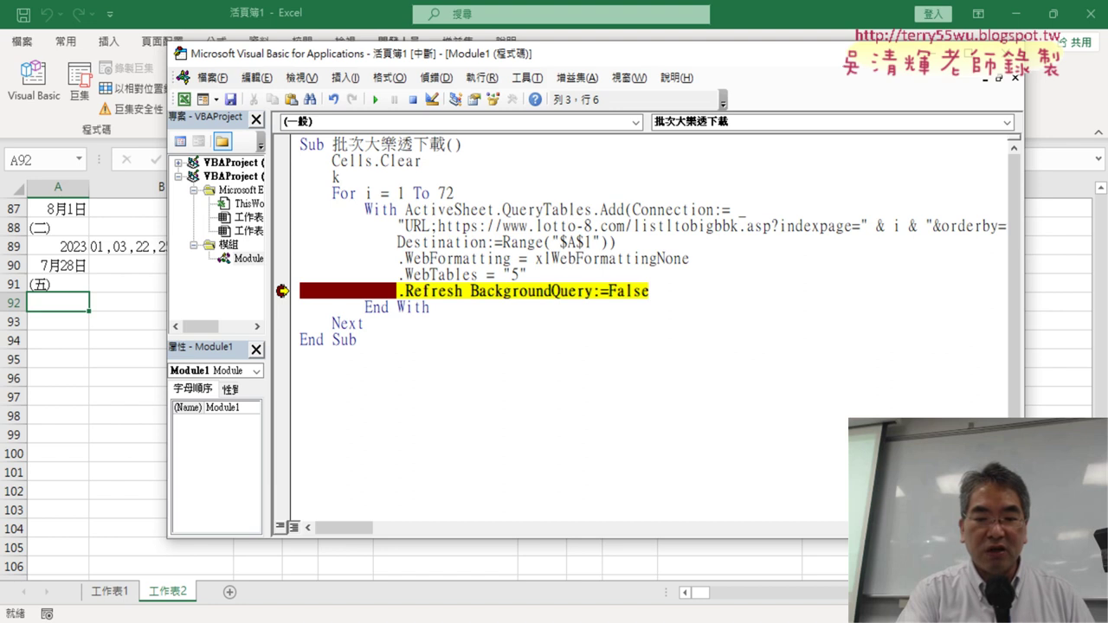
{"action": "type", "text": "=1"}
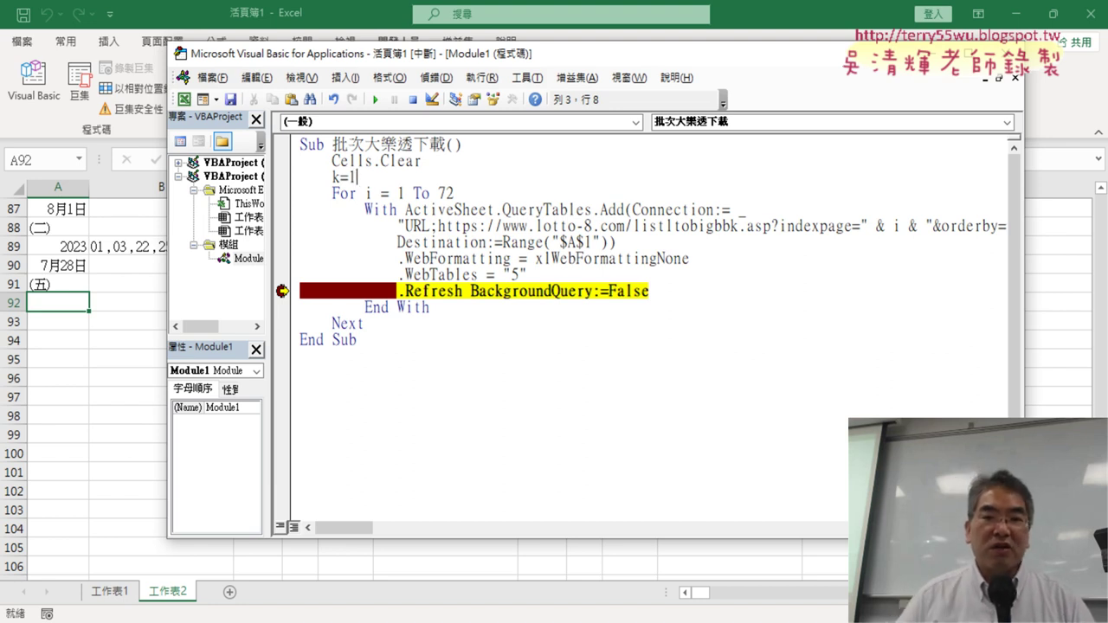
{"action": "double_click", "coordinate": [587, 242]}
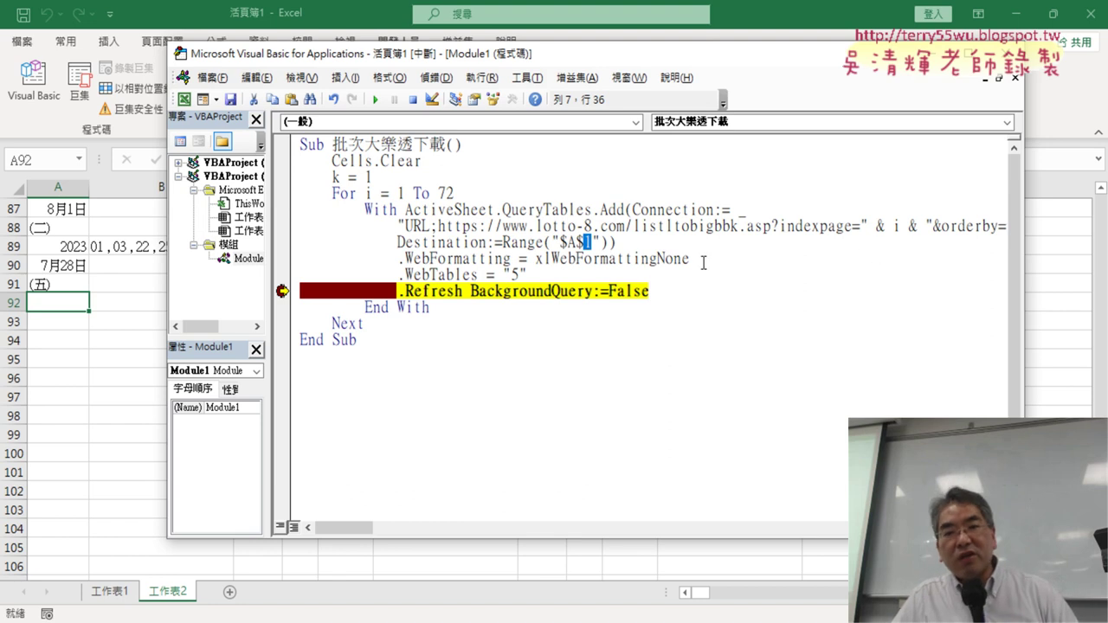
Change the query destination from $A$1 to Range("$A$" & k), resetting the paused macro
{"action": "mouse_move", "coordinate": [583, 243]}
{"action": "left_mouse_down"}
{"action": "mouse_move", "coordinate": [598, 242]}
{"action": "mouse_move", "coordinate": [592, 250]}
{"action": "left_mouse_up"}
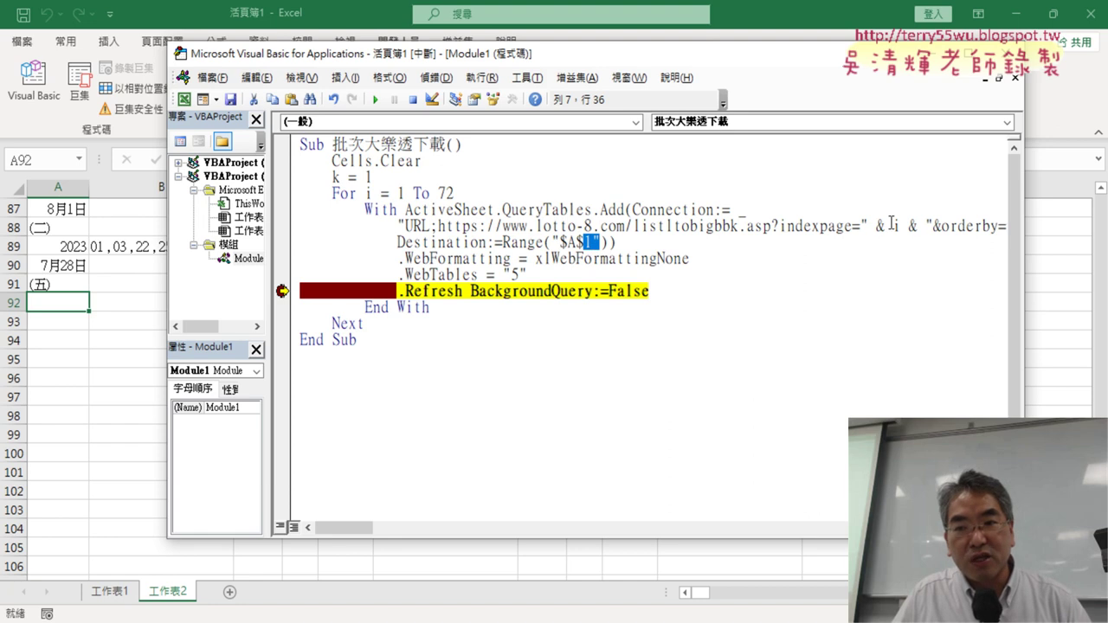
{"action": "left_click", "coordinate": [594, 249]}
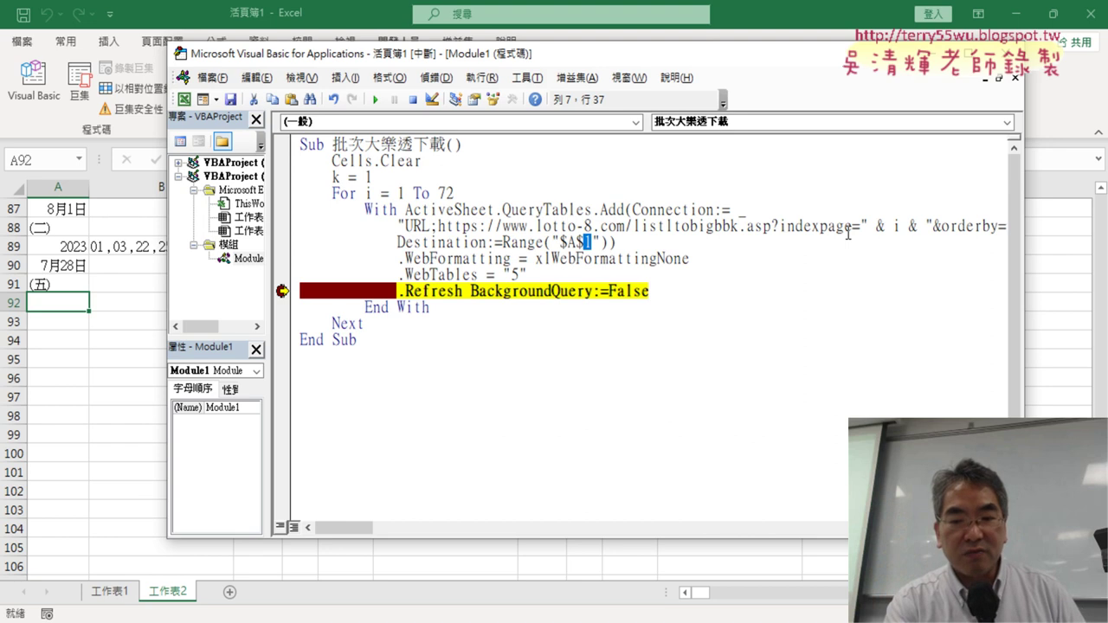
{"action": "key", "text": "BackSpace"}
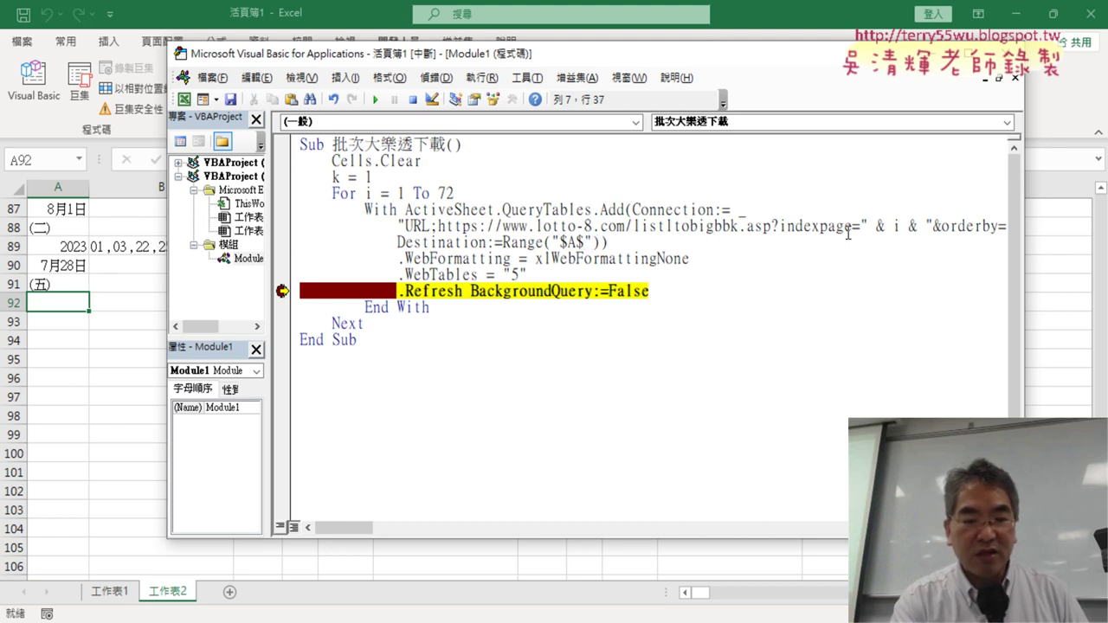
{"action": "type", "text": "&"}
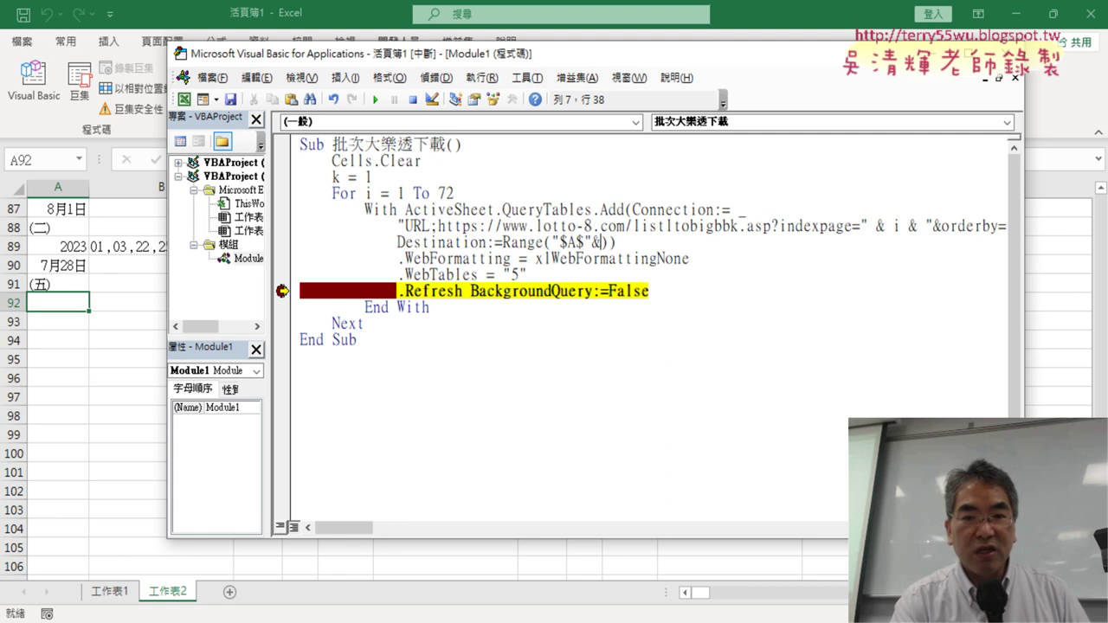
{"action": "type", "text": "k"}
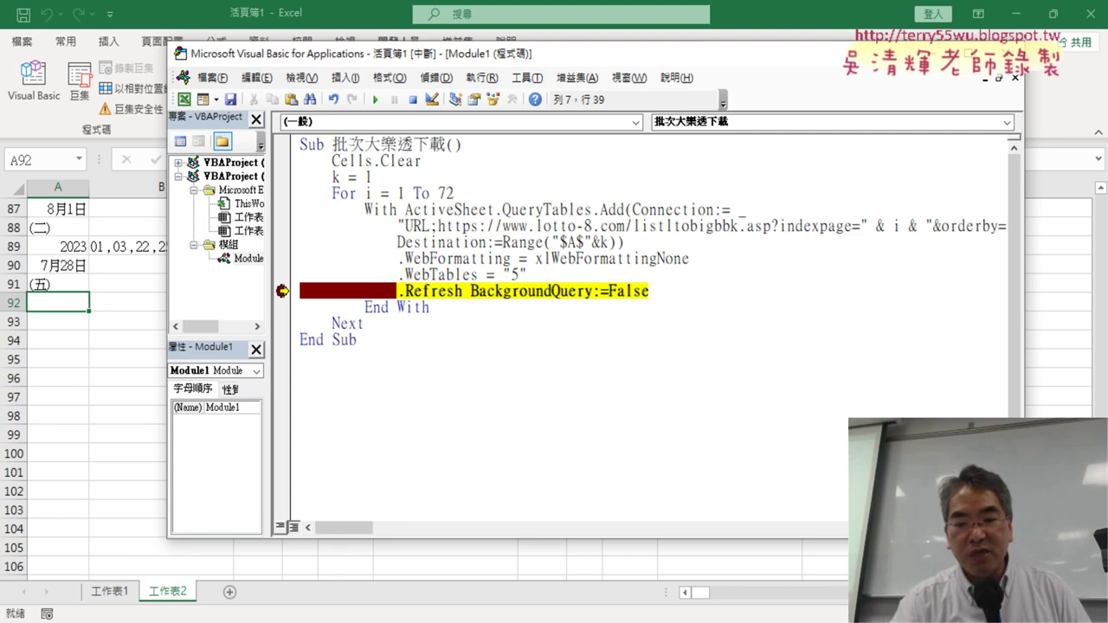
{"action": "left_click", "coordinate": [593, 243]}
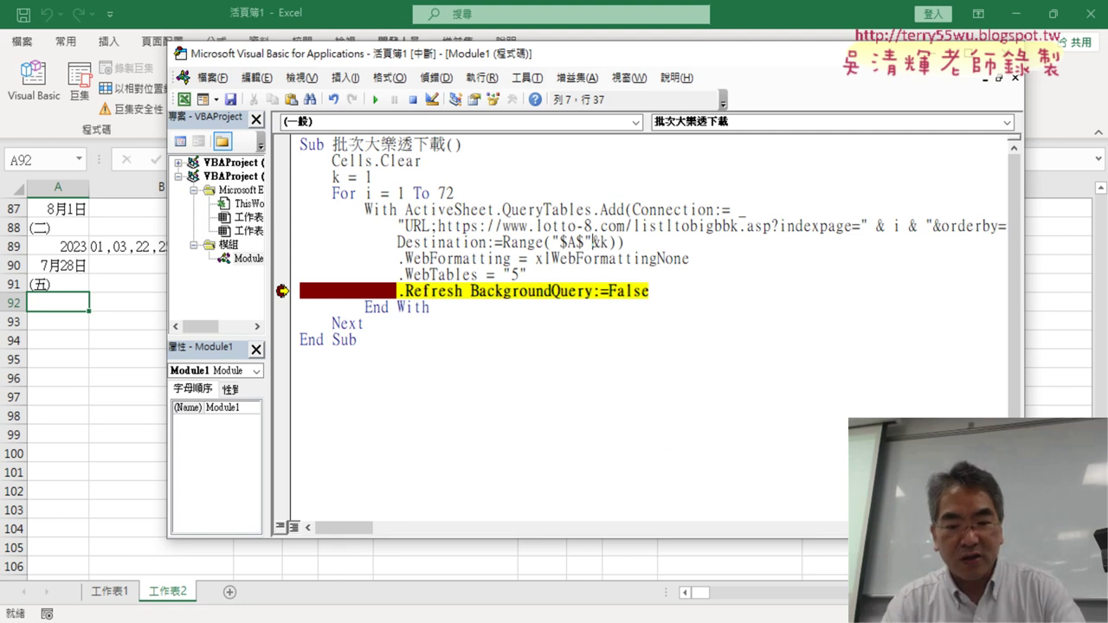
{"action": "key", "text": "Delete"}
{"action": "type", "text": "&"}
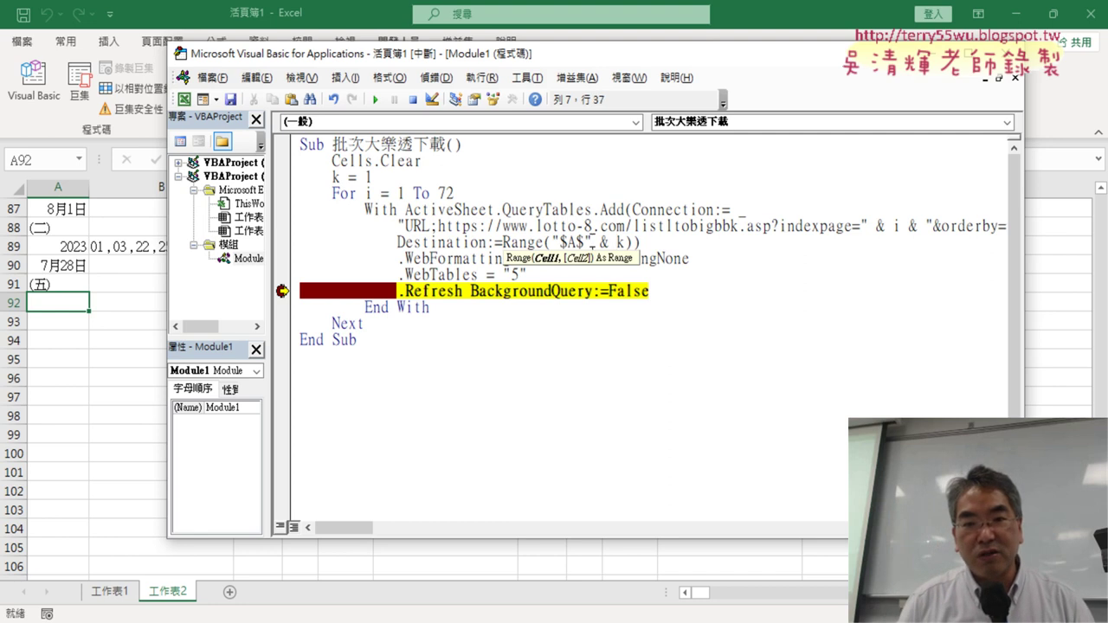
{"action": "left_click_drag", "start_coordinate": [591, 242], "coordinate": [623, 243]}
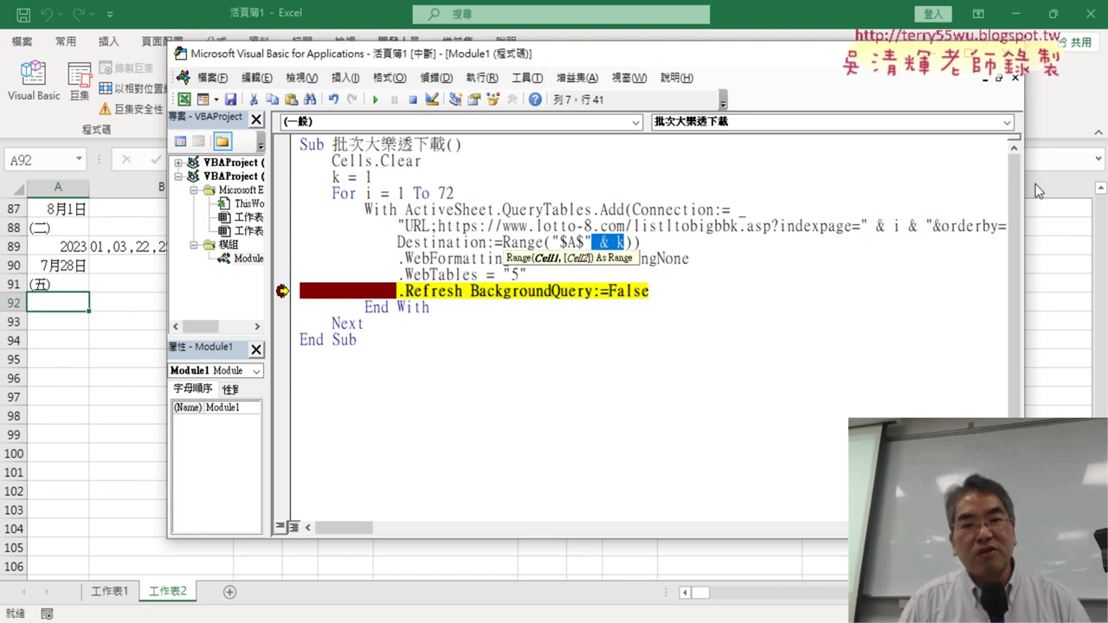
{"action": "left_click", "coordinate": [690, 266]}
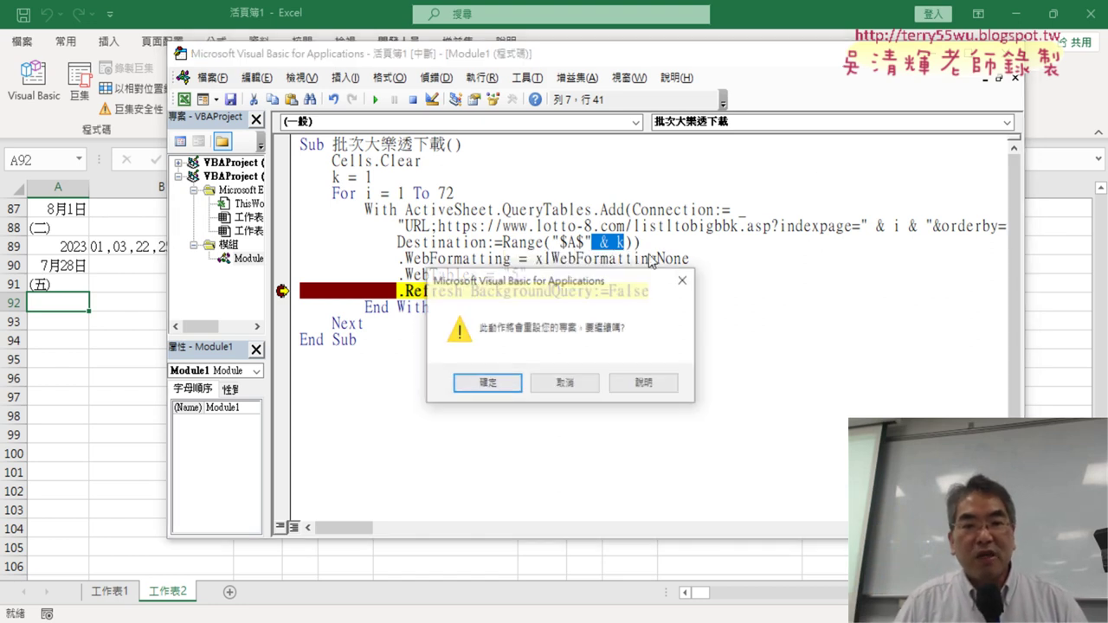
{"action": "left_click", "coordinate": [488, 384]}
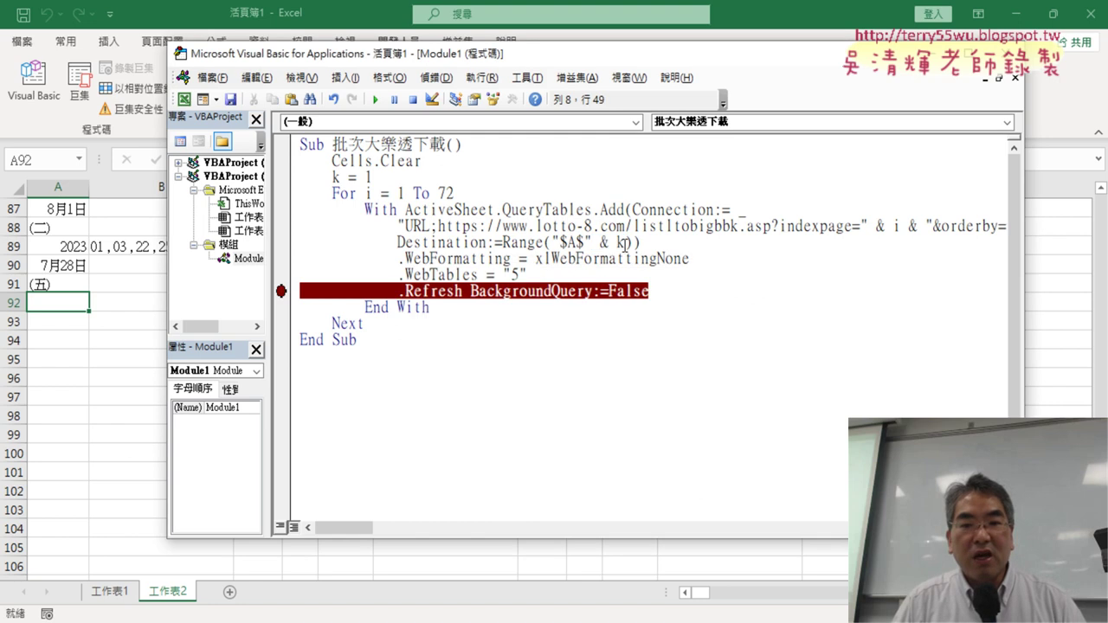
{"action": "left_click_drag", "start_coordinate": [627, 245], "coordinate": [594, 245]}
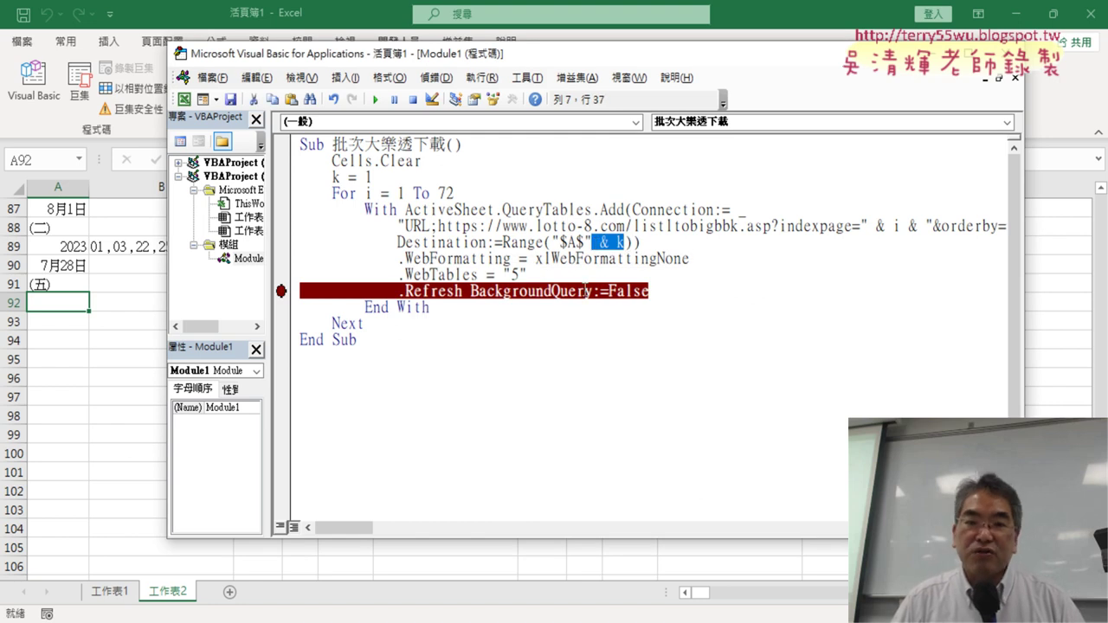
Insert a blank line after .Refresh BackgroundQuery:=False
{"action": "left_click", "coordinate": [586, 291]}
{"action": "left_click", "coordinate": [661, 292]}
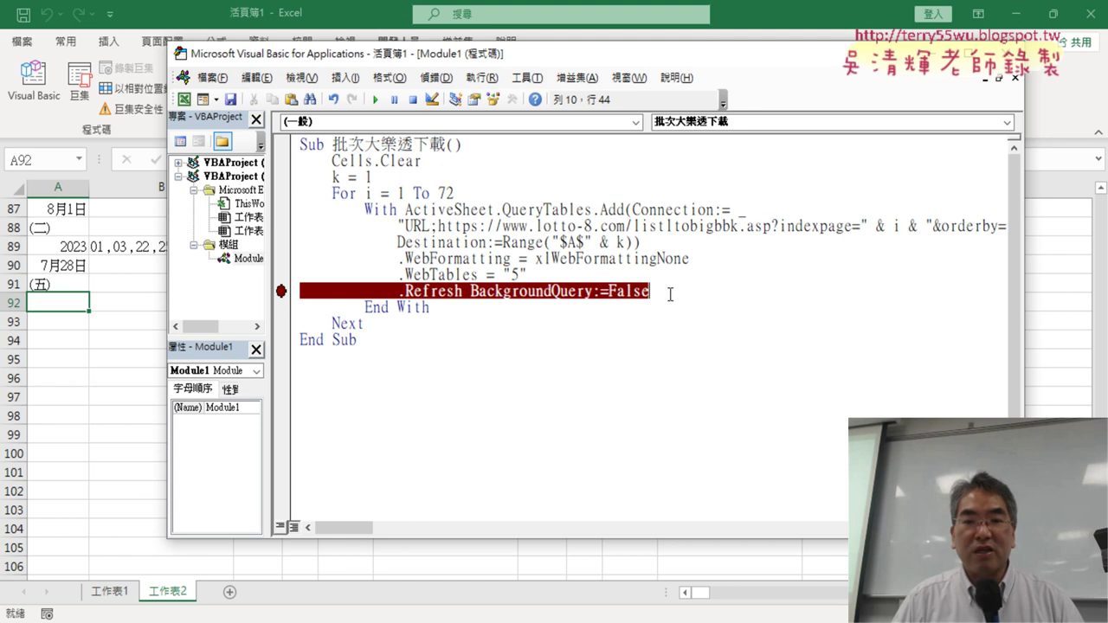
{"action": "key", "text": "Return"}
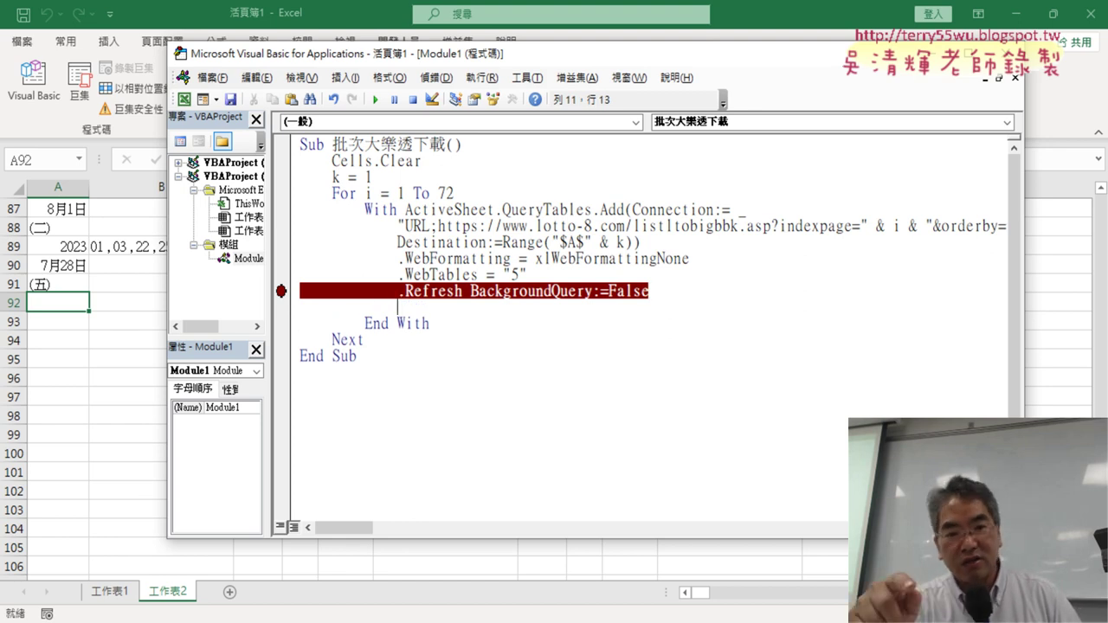
Type k=range("A1") on the new line, then switch to the worksheet
{"action": "type", "text": "k"}
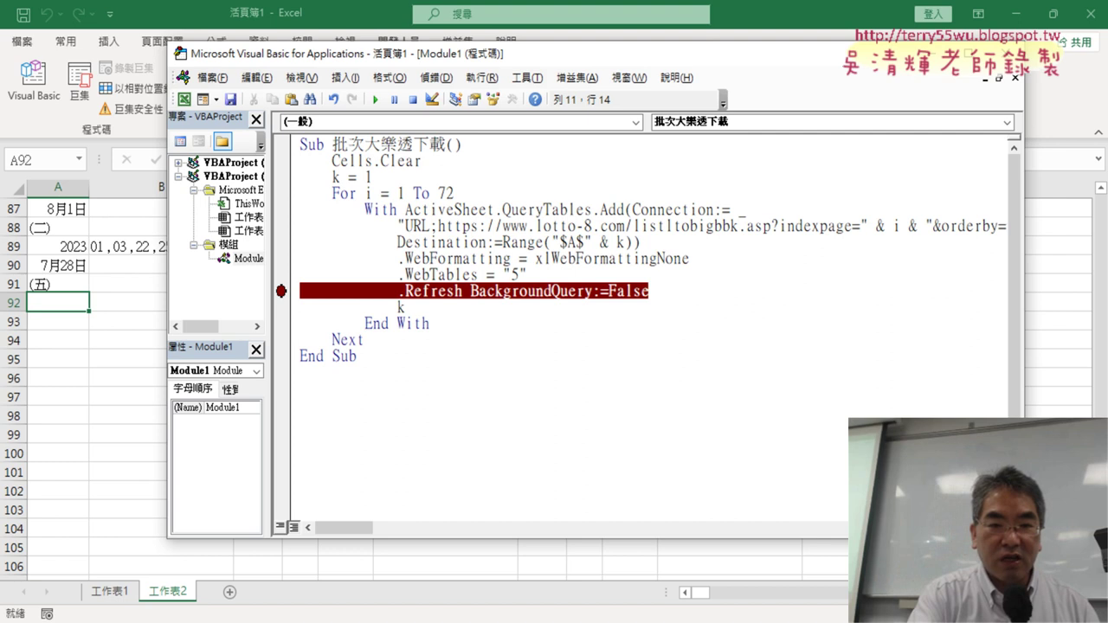
{"action": "type", "text": "="}
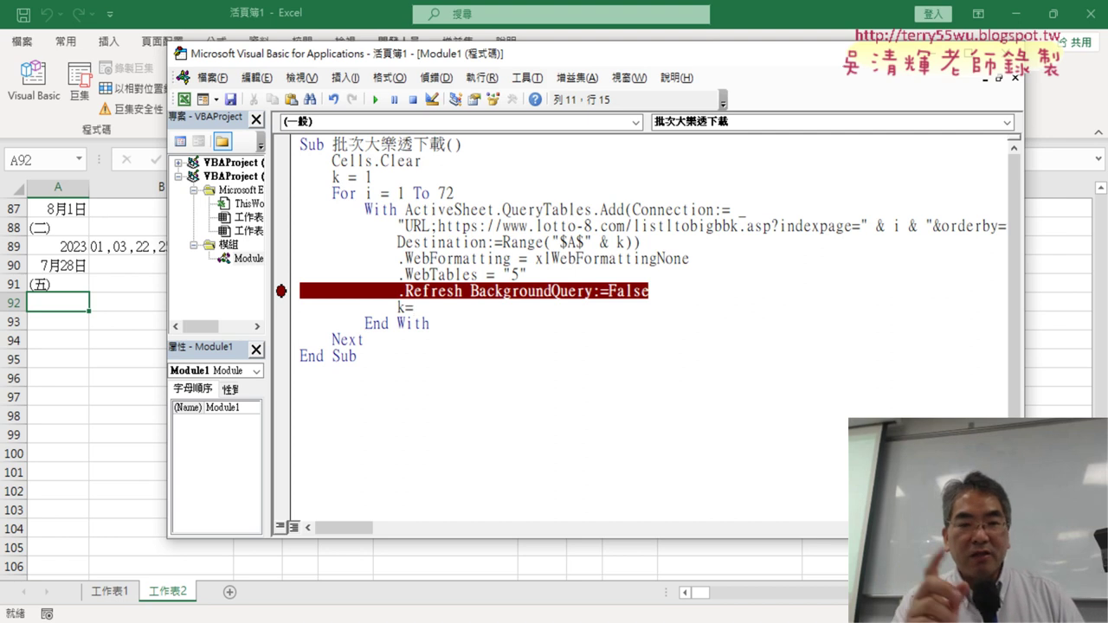
{"action": "type", "text": "r"}
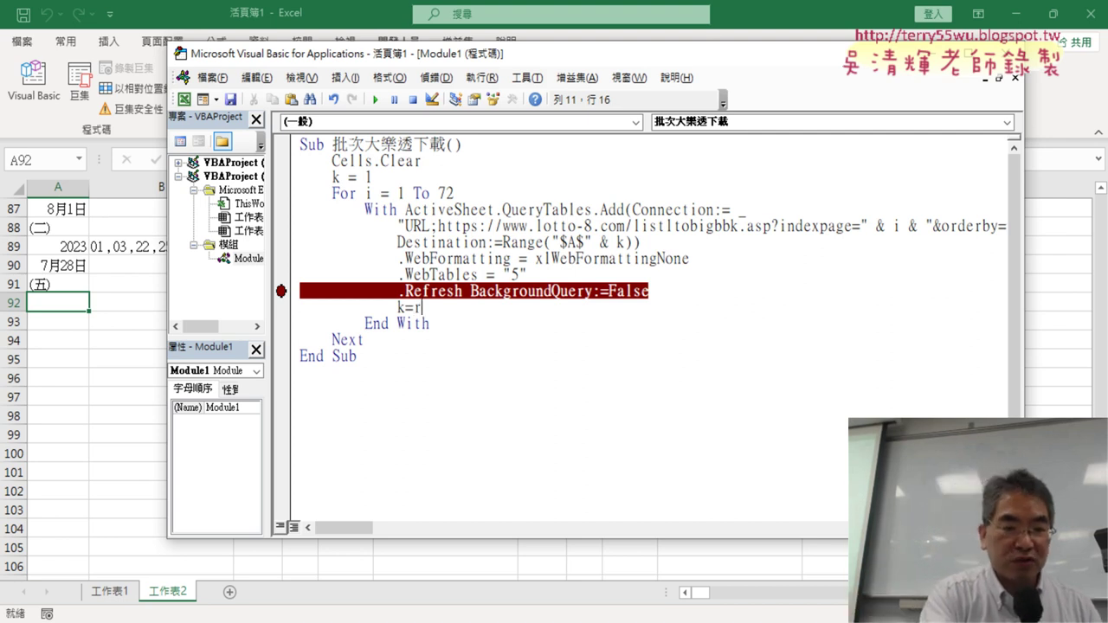
{"action": "type", "text": "a"}
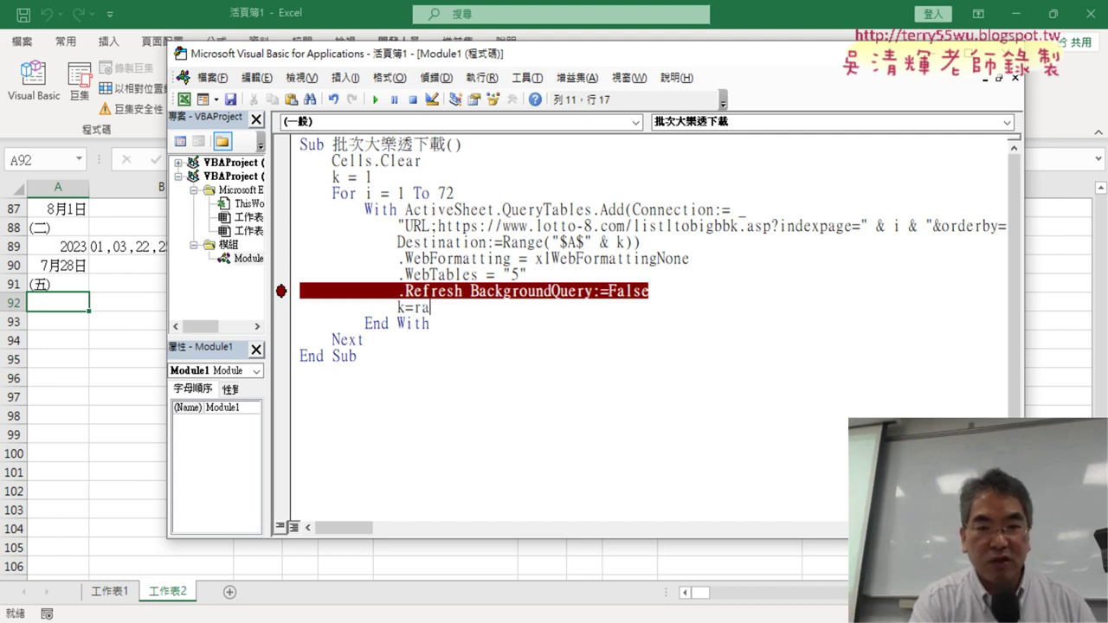
{"action": "type", "text": "n"}
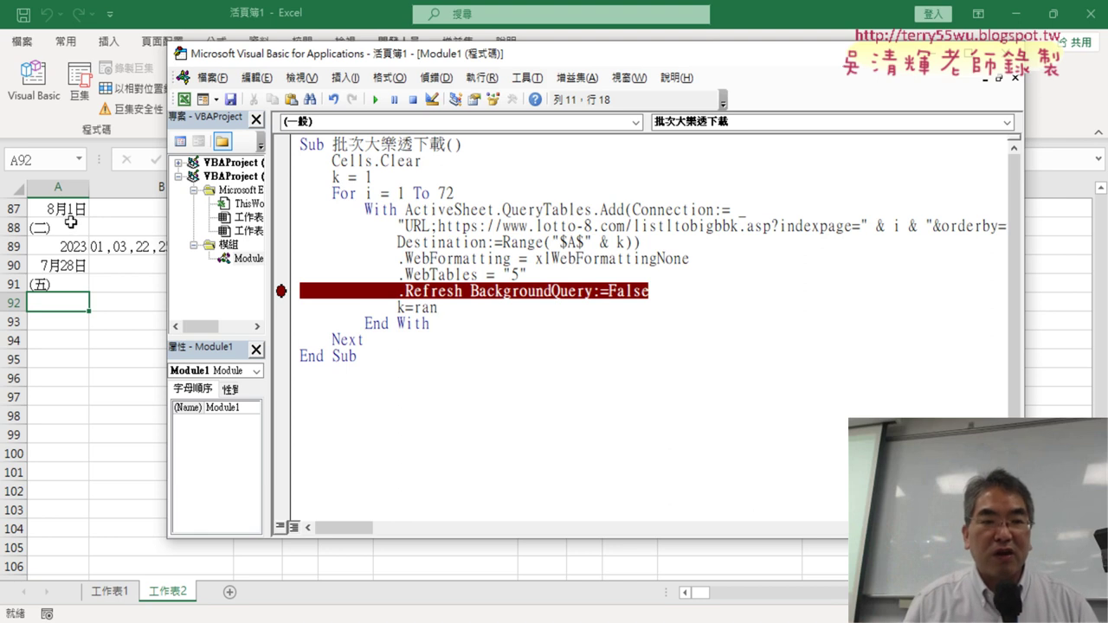
{"action": "type", "text": "g"}
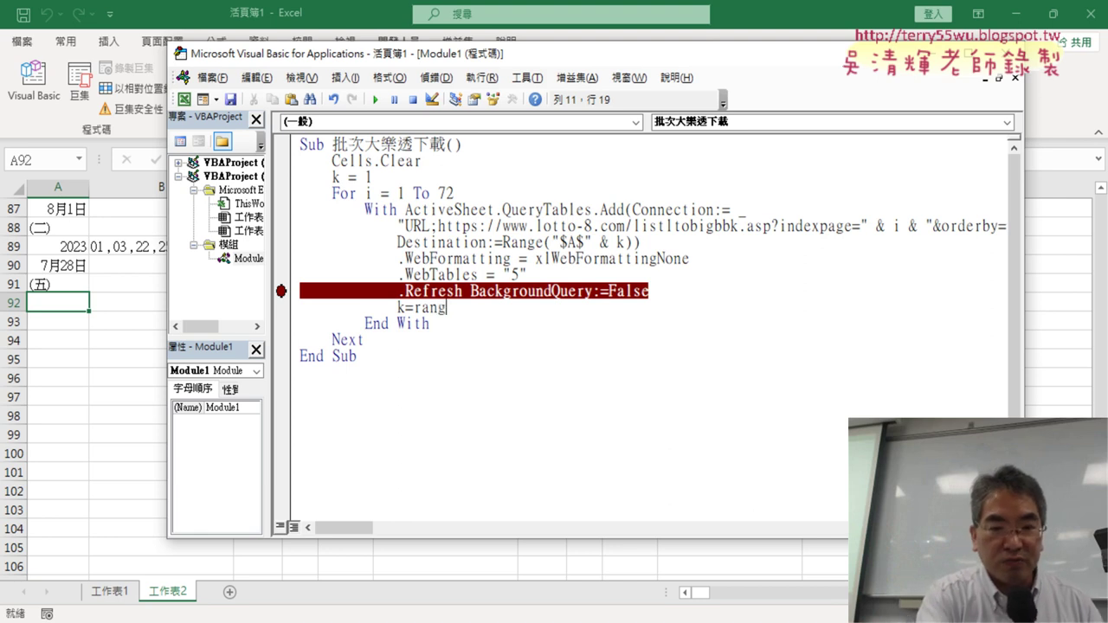
{"action": "type", "text": "e(\"A"}
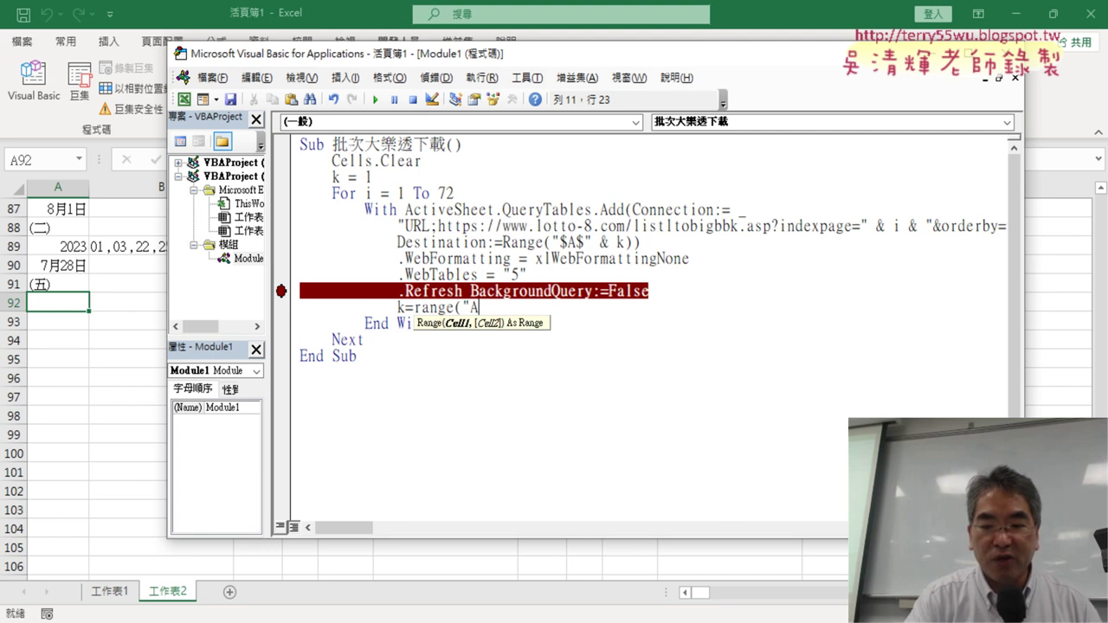
{"action": "type", "text": "1\")"}
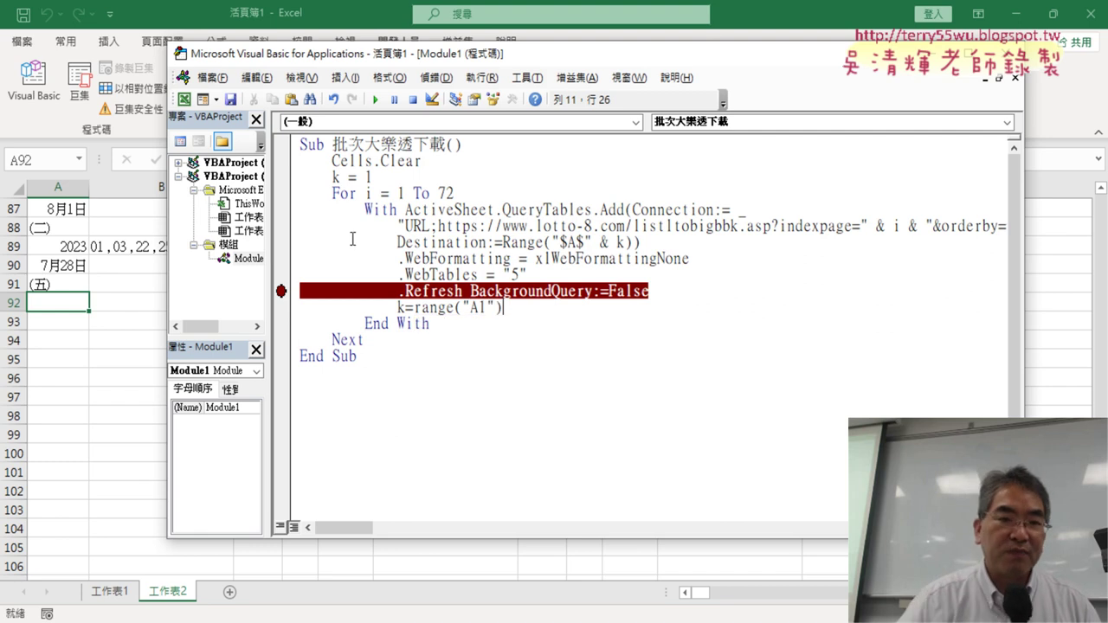
{"action": "left_click", "coordinate": [87, 285]}
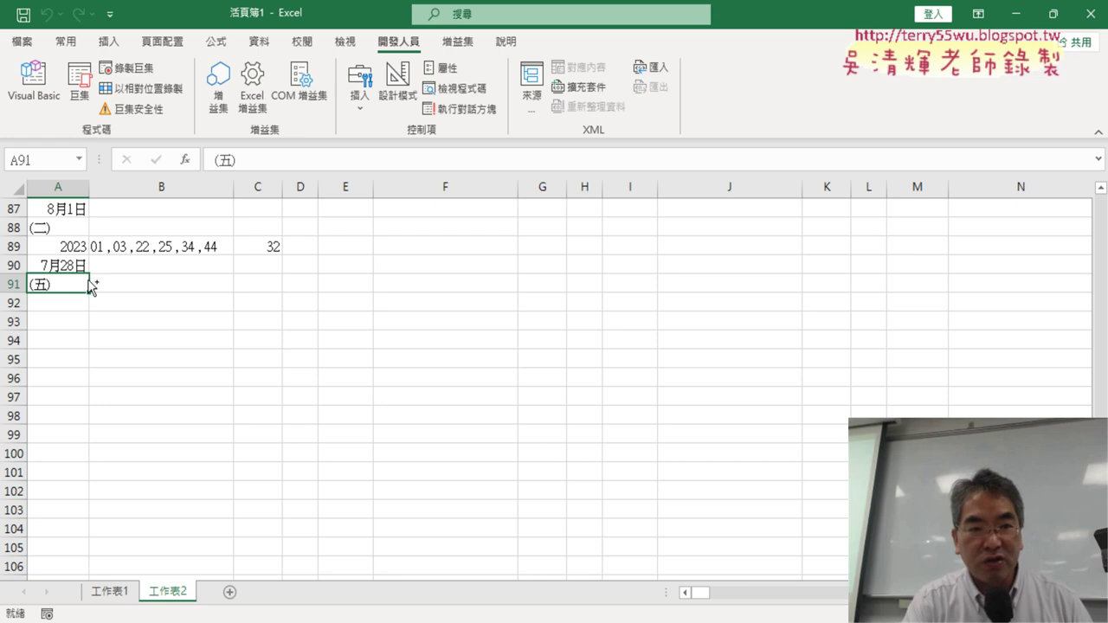
Check that column A's last filled cell is A91, then return to the Visual Basic editor
{"action": "key", "text": "ctrl+Home"}
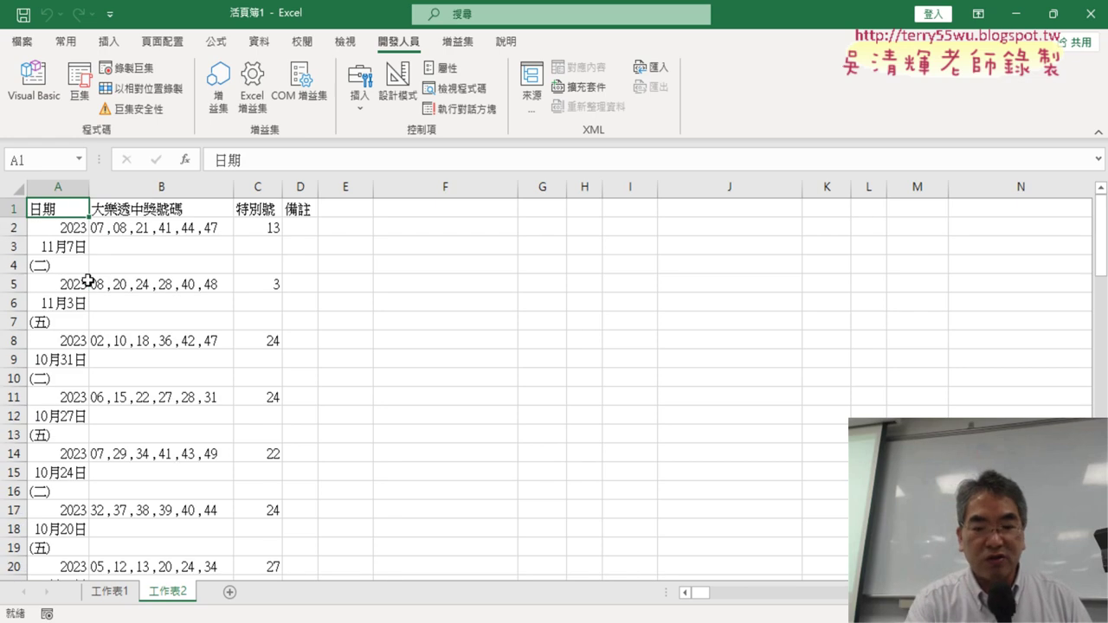
{"action": "key", "text": "ctrl+Down"}
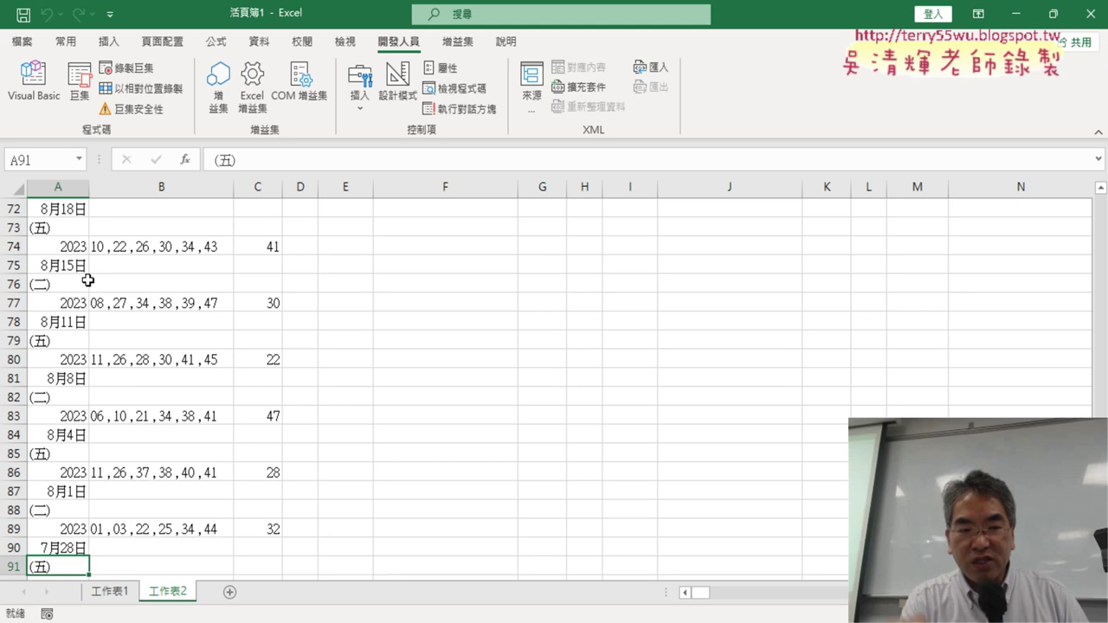
{"action": "left_click", "coordinate": [29, 111]}
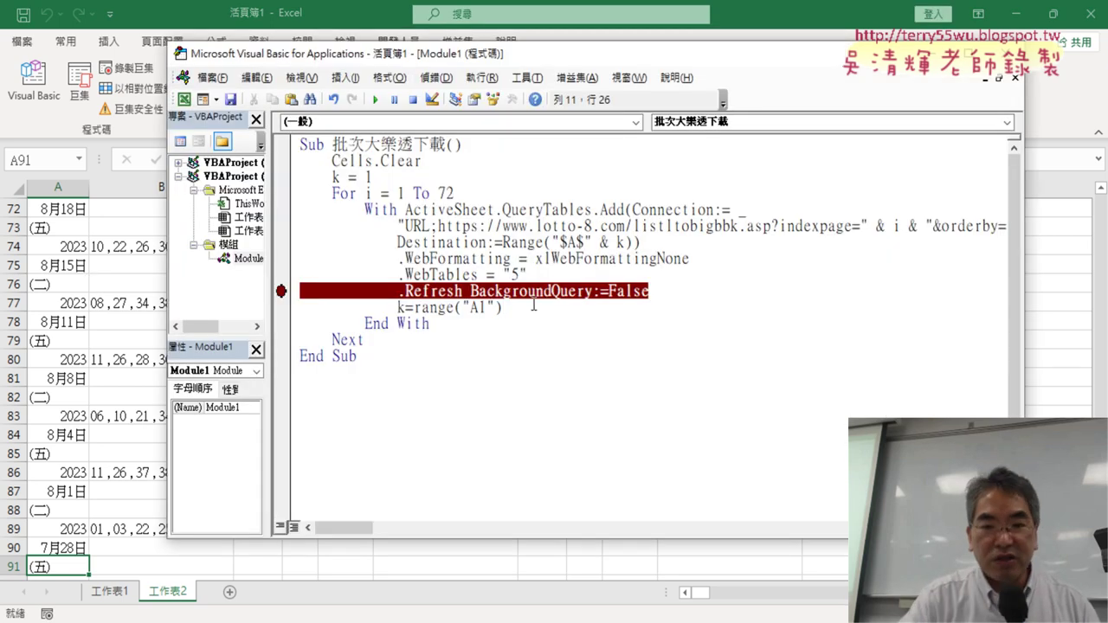
Extend the line to k=range("A1").End(xlDown) using the IntelliSense suggestions
{"action": "type", "text": ".E"}
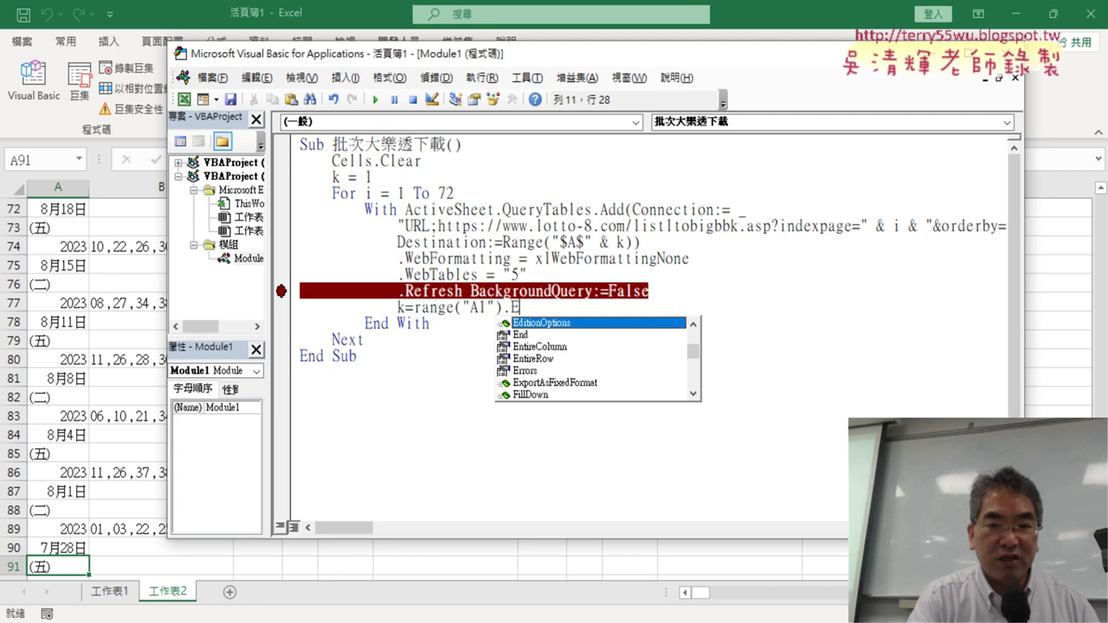
{"action": "key", "text": "Down"}
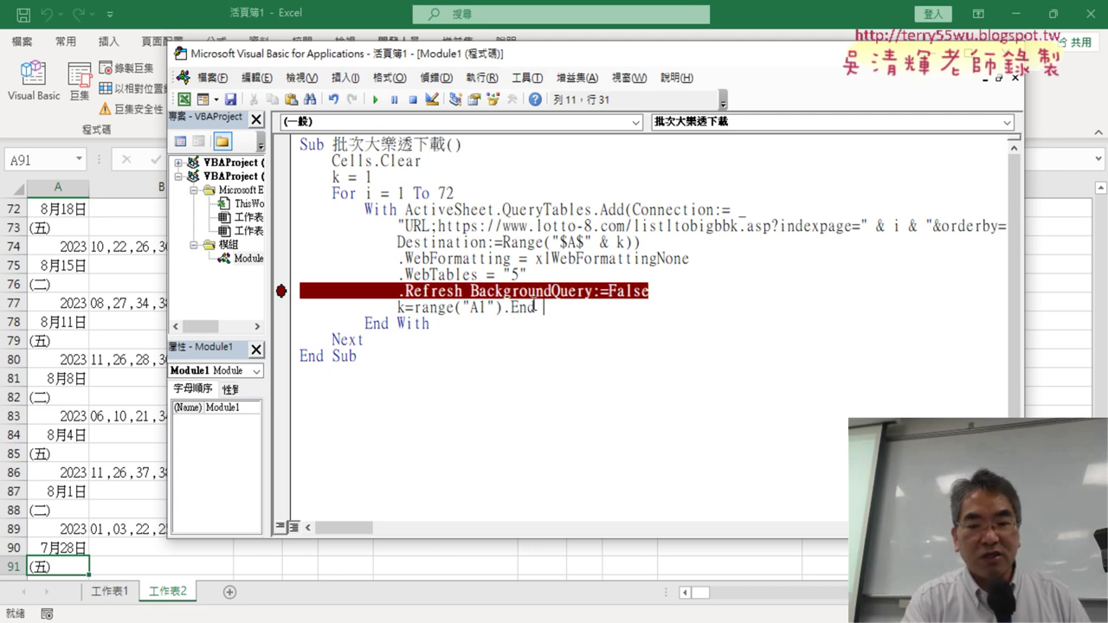
{"action": "type", "text": "("}
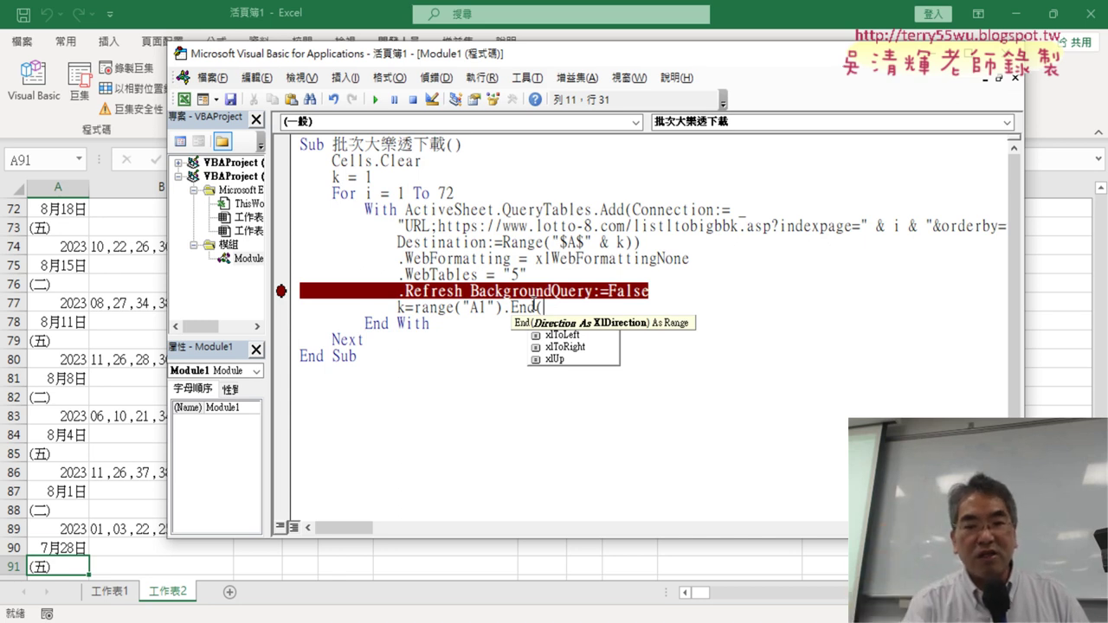
{"action": "key", "text": "Down"}
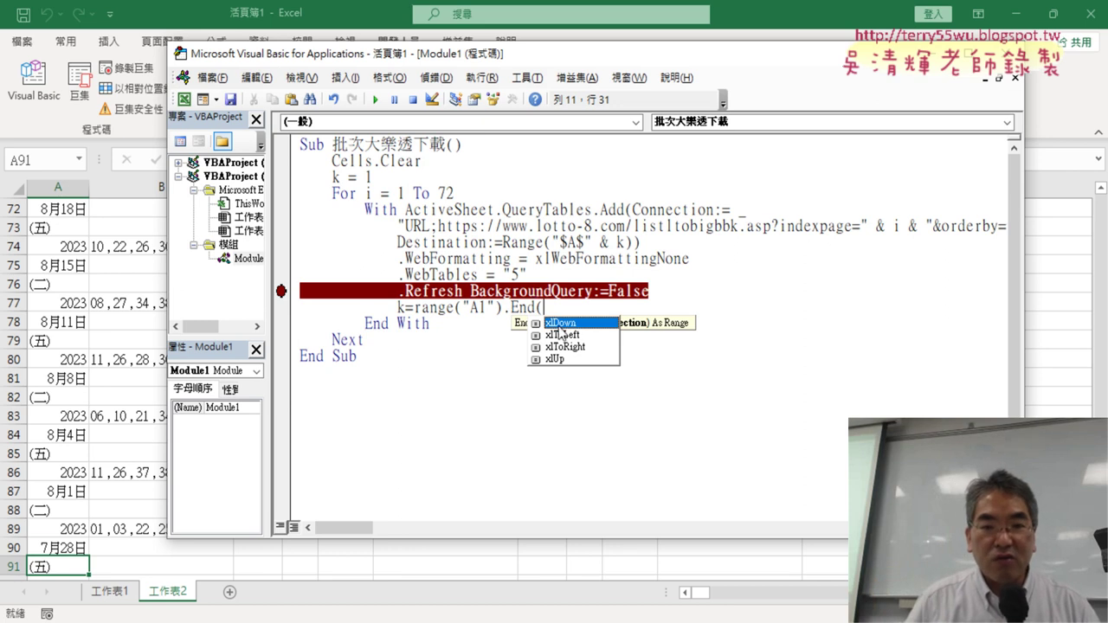
{"action": "key", "text": "Tab"}
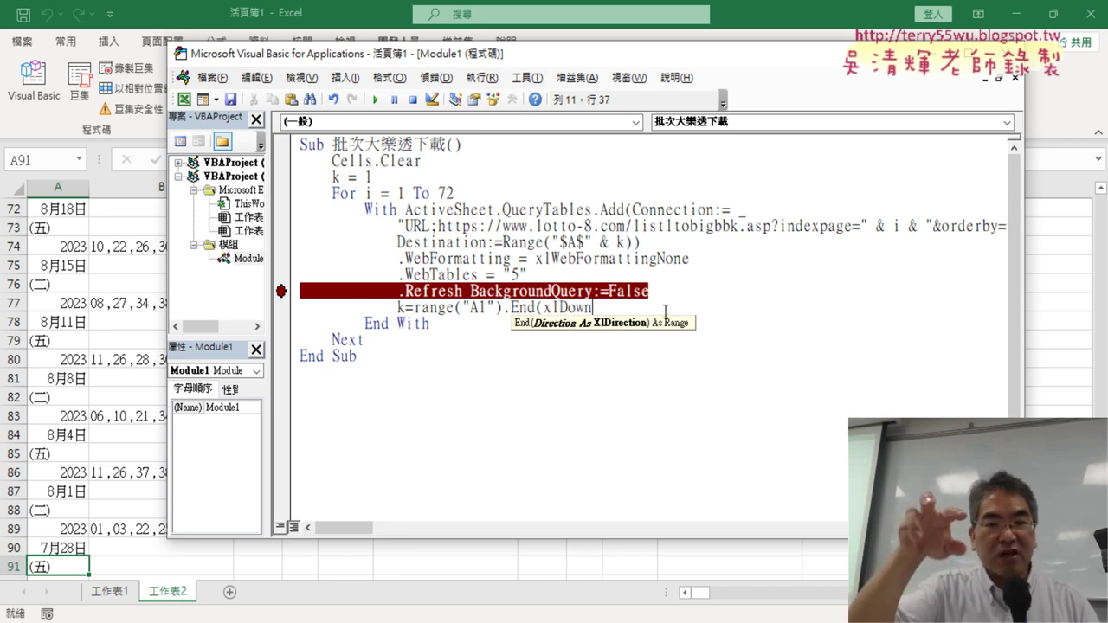
{"action": "type", "text": ")"}
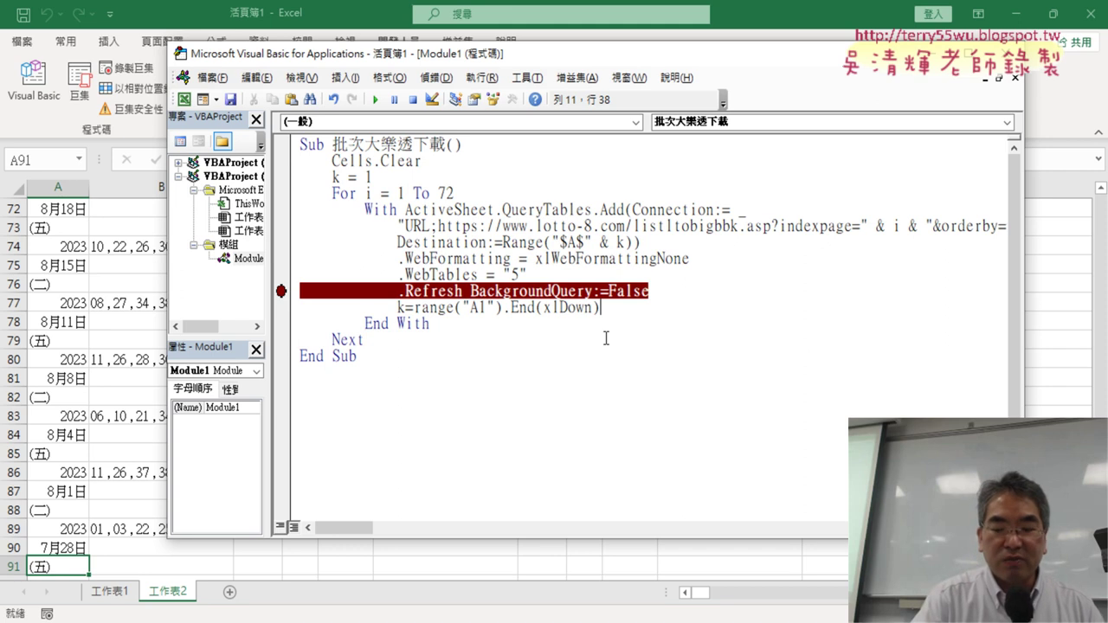
Append .Row + 1 so the line reads k = Range("A1").End(xlDown).Row + 1
{"action": "type", "text": "."}
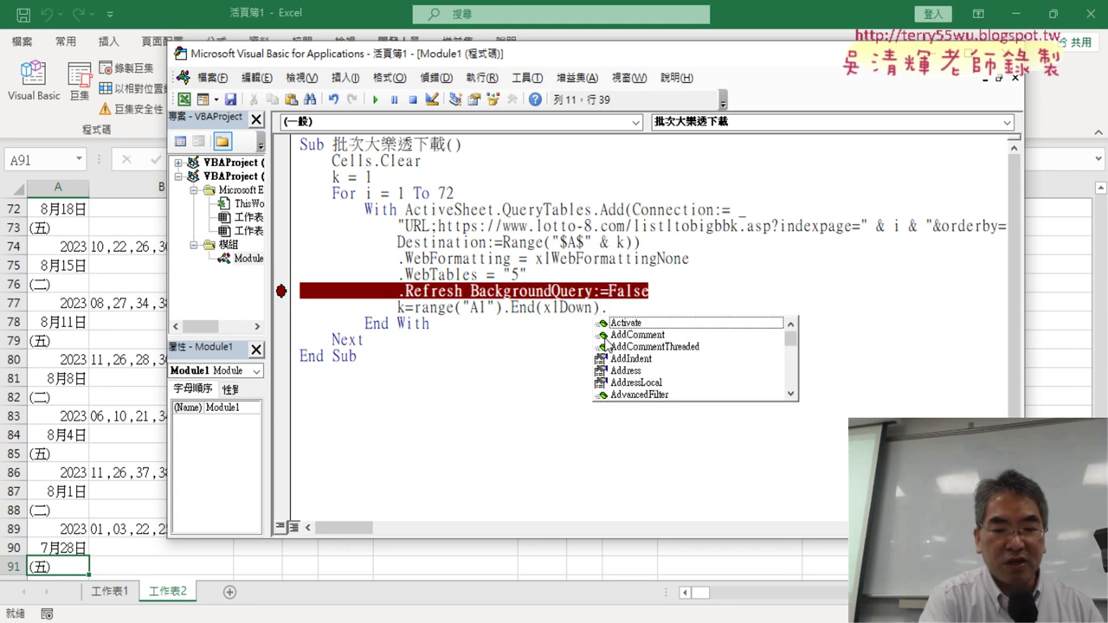
{"action": "type", "text": "row"}
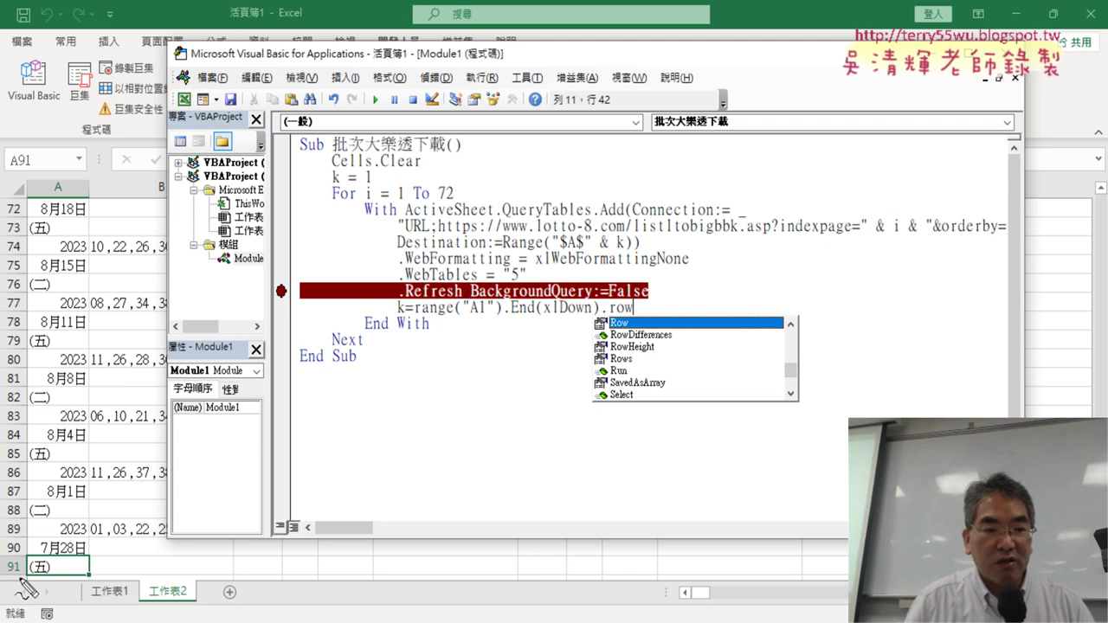
{"action": "mouse_move", "coordinate": [24, 585]}
{"action": "left_mouse_down"}
{"action": "mouse_move", "coordinate": [339, 276]}
{"action": "mouse_move", "coordinate": [400, 290]}
{"action": "mouse_move", "coordinate": [381, 305]}
{"action": "left_mouse_up"}
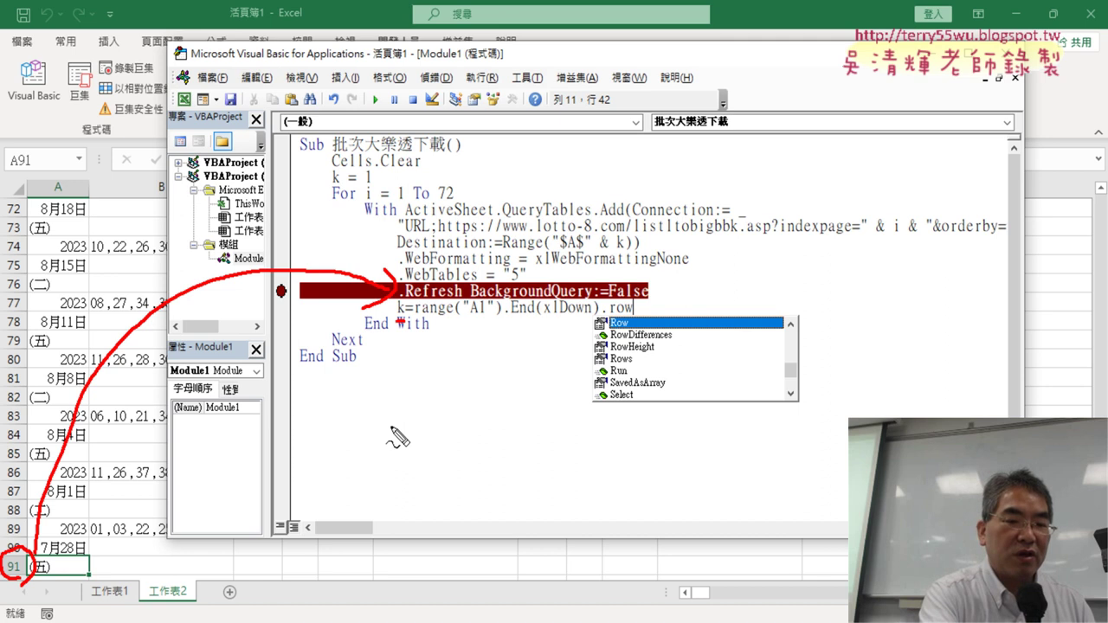
{"action": "key", "text": "Escape"}
{"action": "type", "text": "+1"}
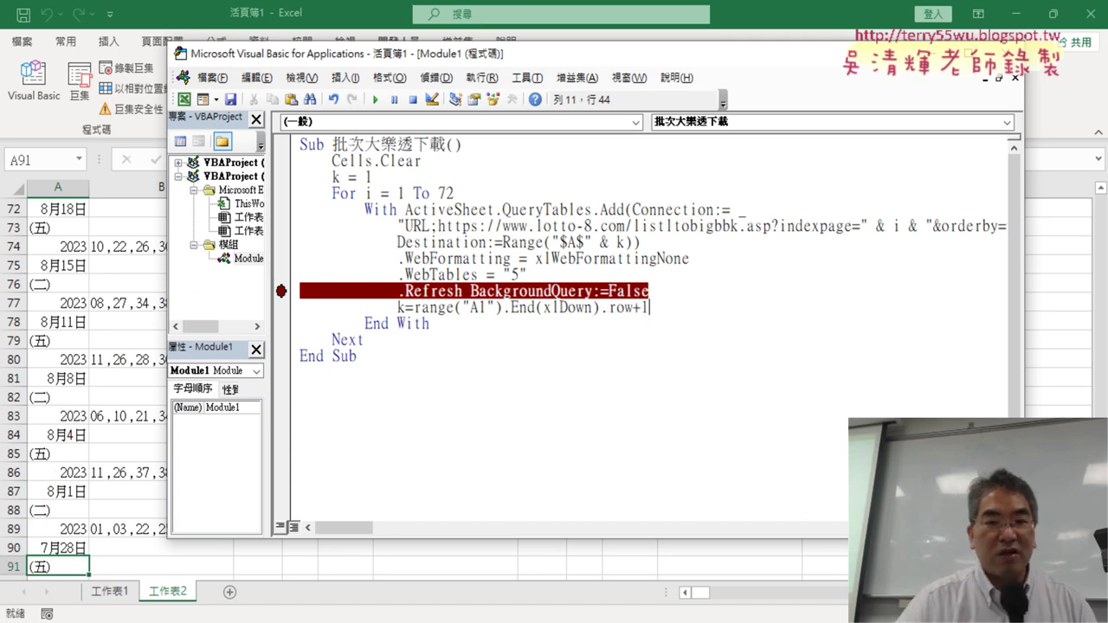
{"action": "left_click", "coordinate": [603, 346]}
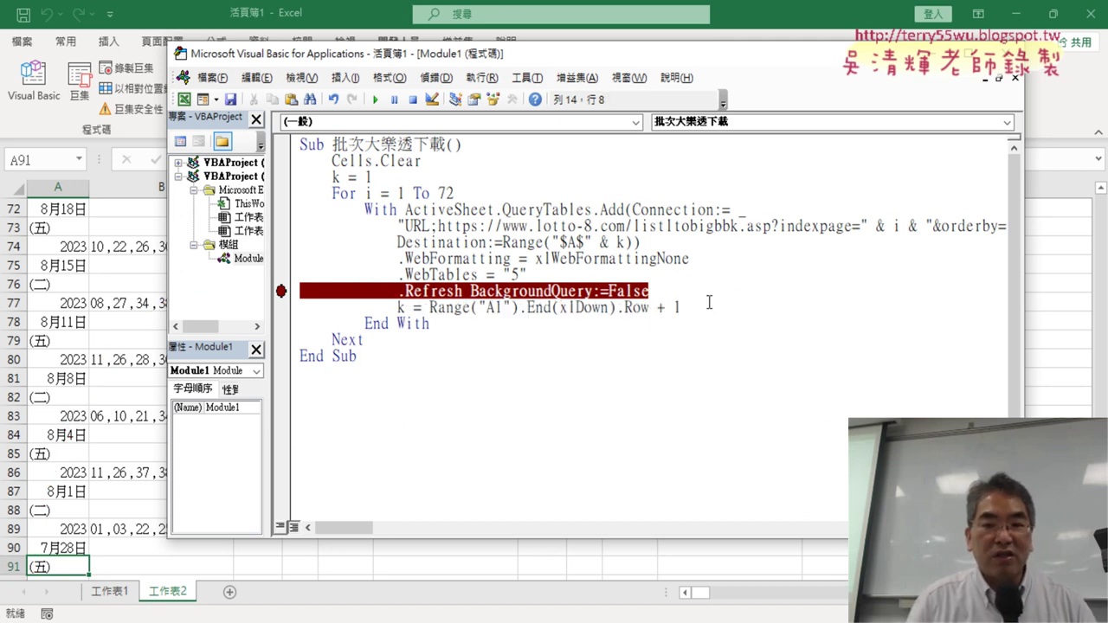
{"action": "left_click_drag", "start_coordinate": [709, 301], "coordinate": [445, 307]}
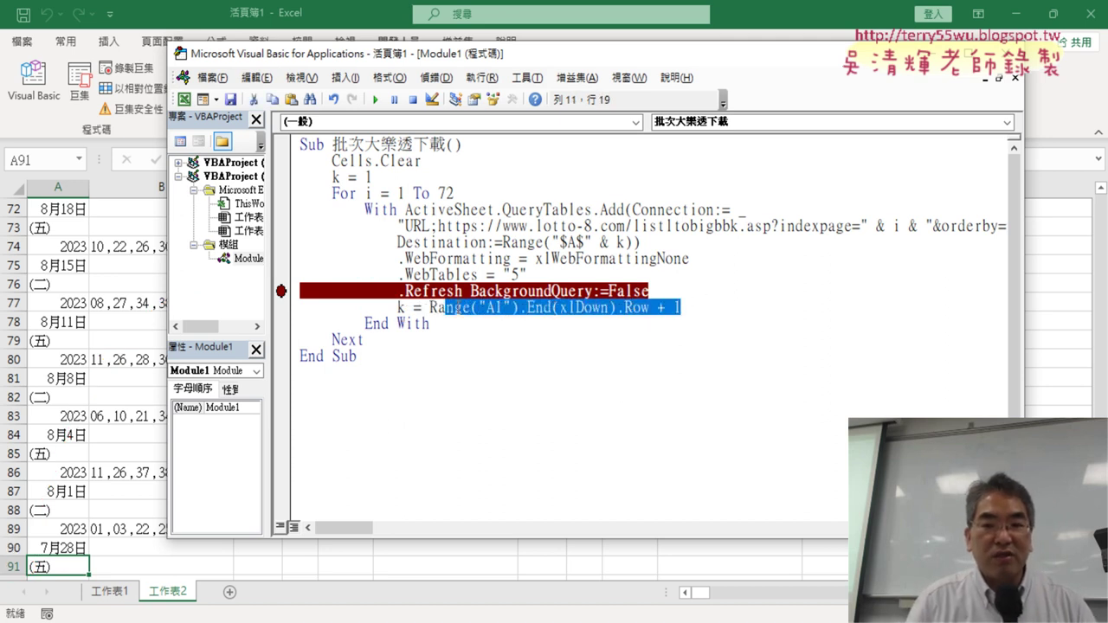
{"action": "left_click", "coordinate": [45, 545]}
{"action": "scroll", "coordinate": [94, 505], "scroll_direction": "down", "scroll_amount": 2}
{"action": "left_click", "coordinate": [80, 472]}
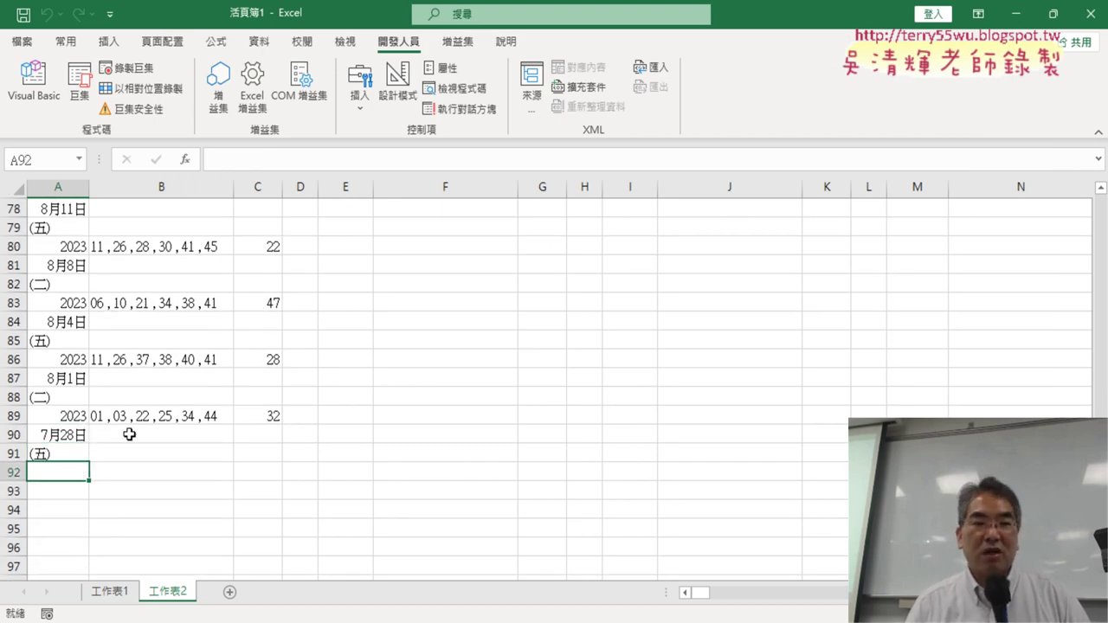
{"action": "left_click", "coordinate": [42, 90]}
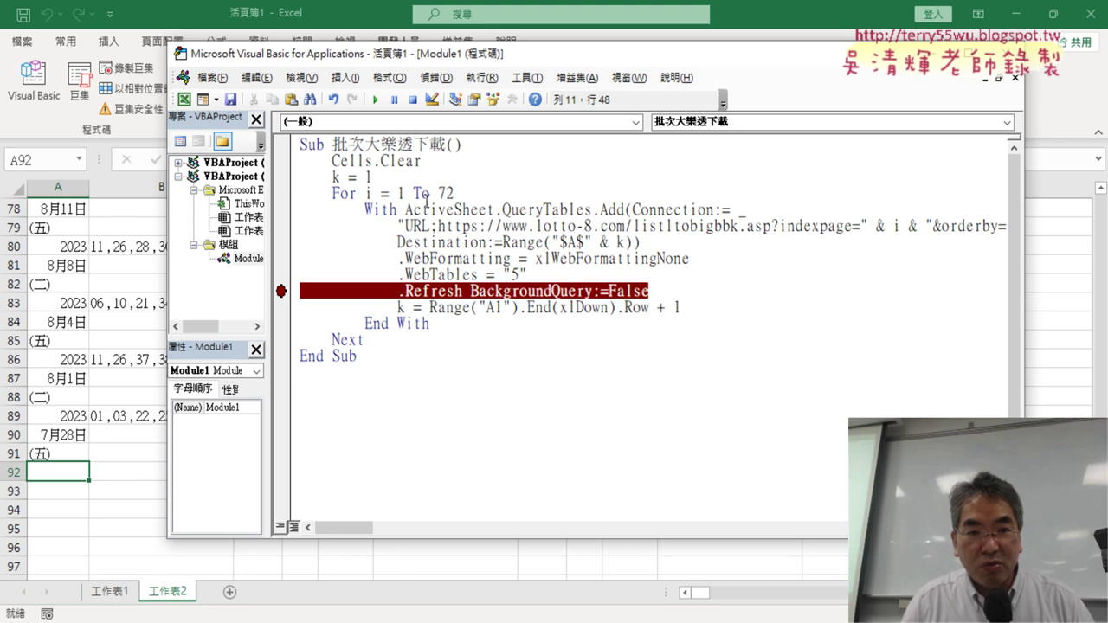
{"action": "left_click_drag", "start_coordinate": [388, 179], "coordinate": [337, 177]}
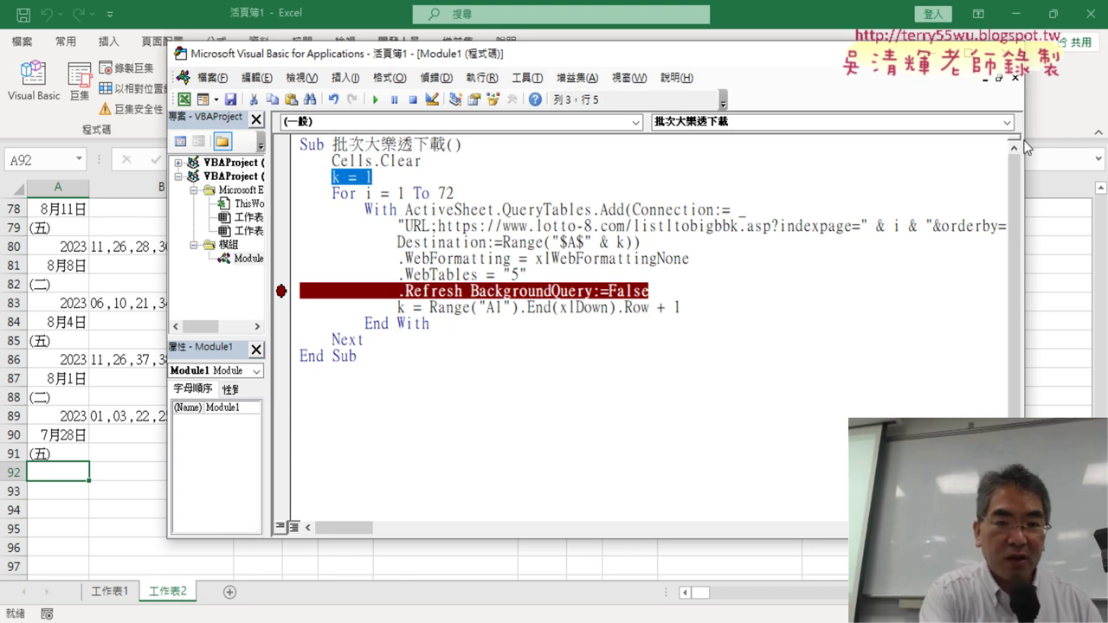
{"action": "mouse_move", "coordinate": [382, 192]}
{"action": "left_mouse_down"}
{"action": "mouse_move", "coordinate": [387, 170]}
{"action": "mouse_move", "coordinate": [388, 185]}
{"action": "left_mouse_up"}
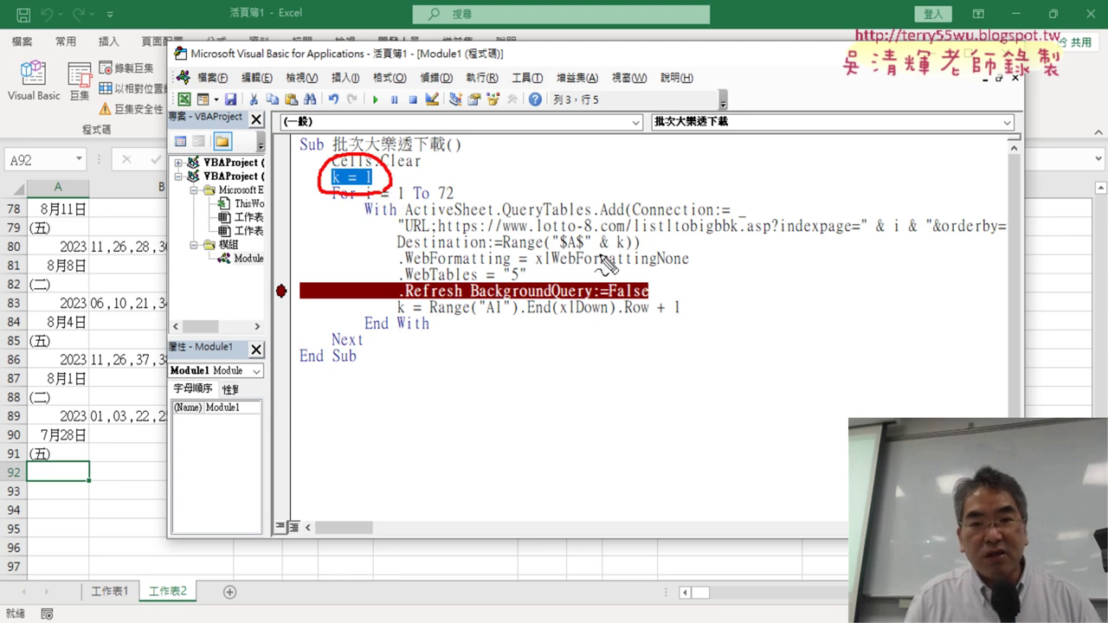
{"action": "left_click_drag", "start_coordinate": [593, 251], "coordinate": [616, 251]}
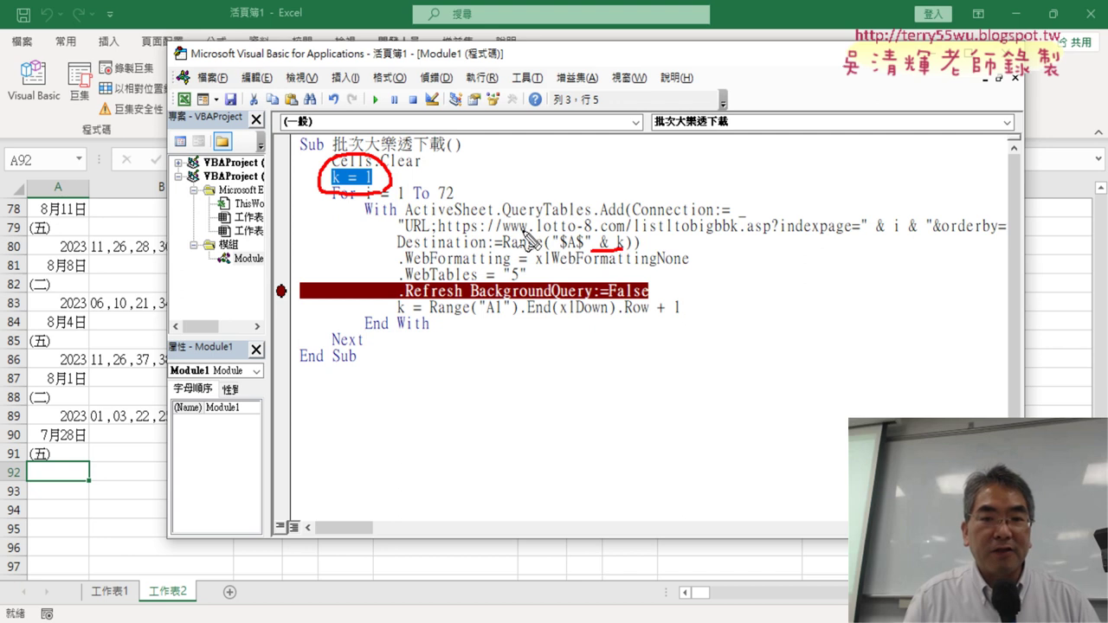
{"action": "mouse_move", "coordinate": [391, 165]}
{"action": "left_mouse_down"}
{"action": "mouse_move", "coordinate": [606, 201]}
{"action": "mouse_move", "coordinate": [631, 183]}
{"action": "left_mouse_up"}
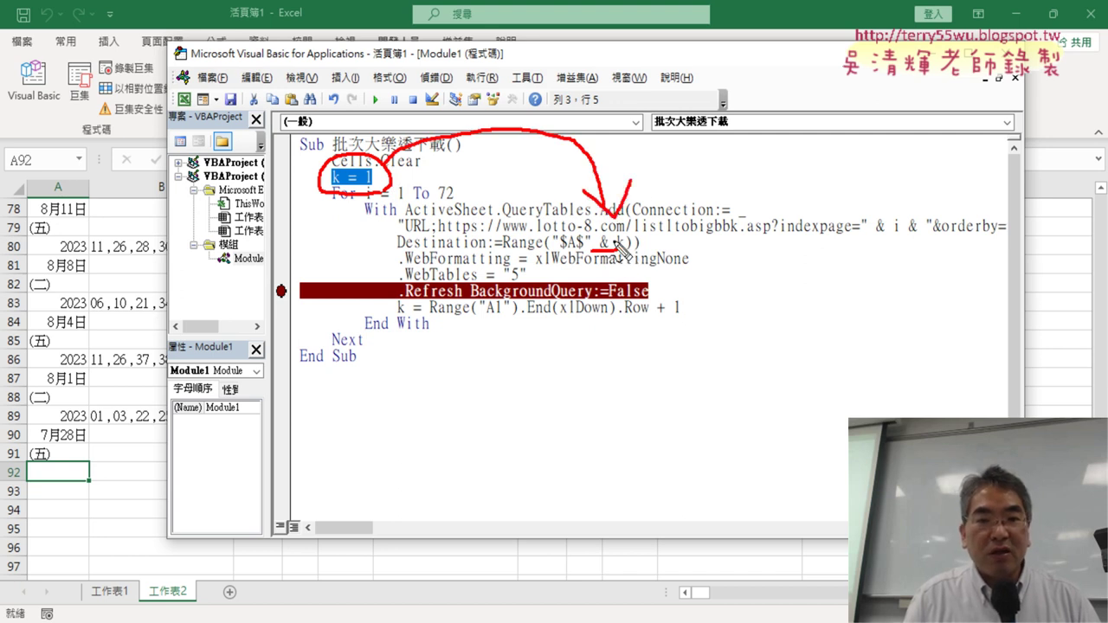
{"action": "left_click_drag", "start_coordinate": [768, 157], "coordinate": [767, 191]}
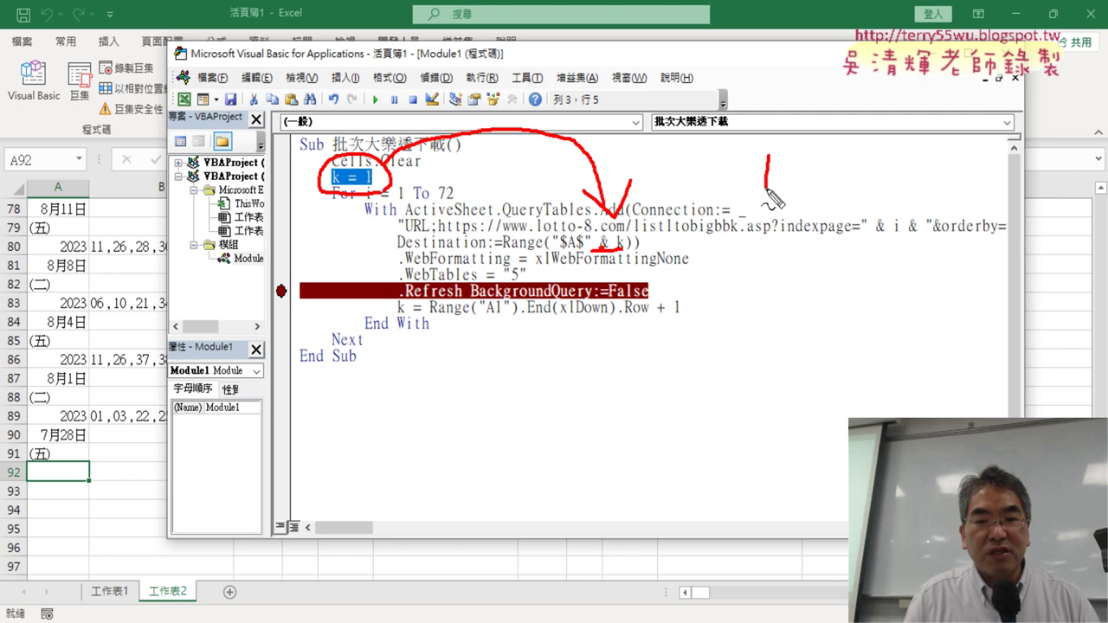
{"action": "mouse_move", "coordinate": [745, 144]}
{"action": "left_mouse_down"}
{"action": "mouse_move", "coordinate": [746, 155]}
{"action": "mouse_move", "coordinate": [785, 157]}
{"action": "left_mouse_up"}
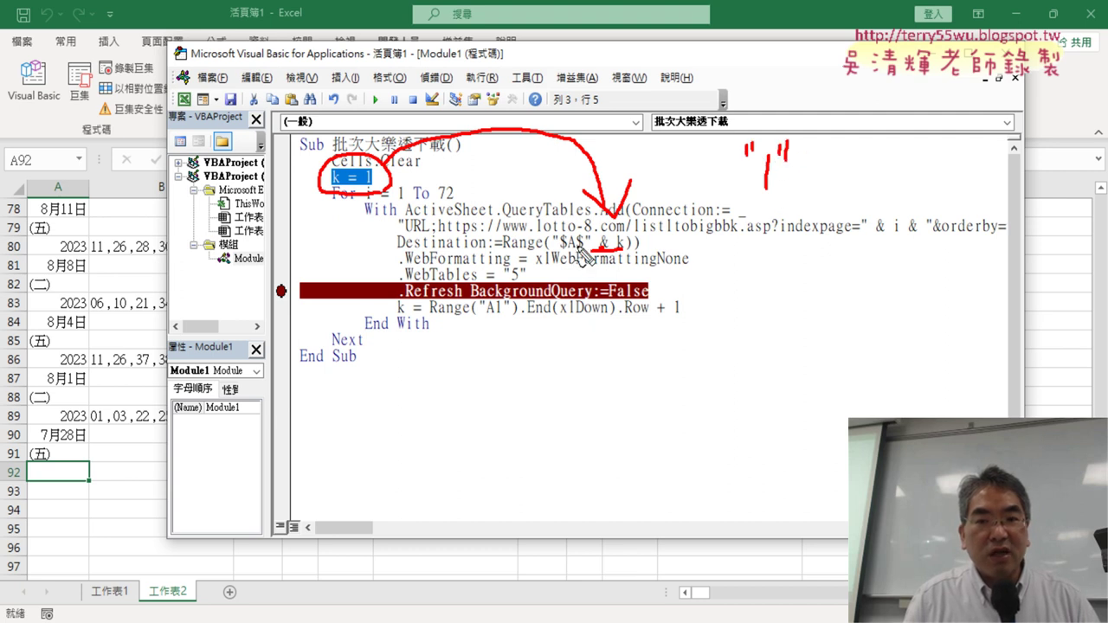
{"action": "left_click_drag", "start_coordinate": [563, 252], "coordinate": [590, 250]}
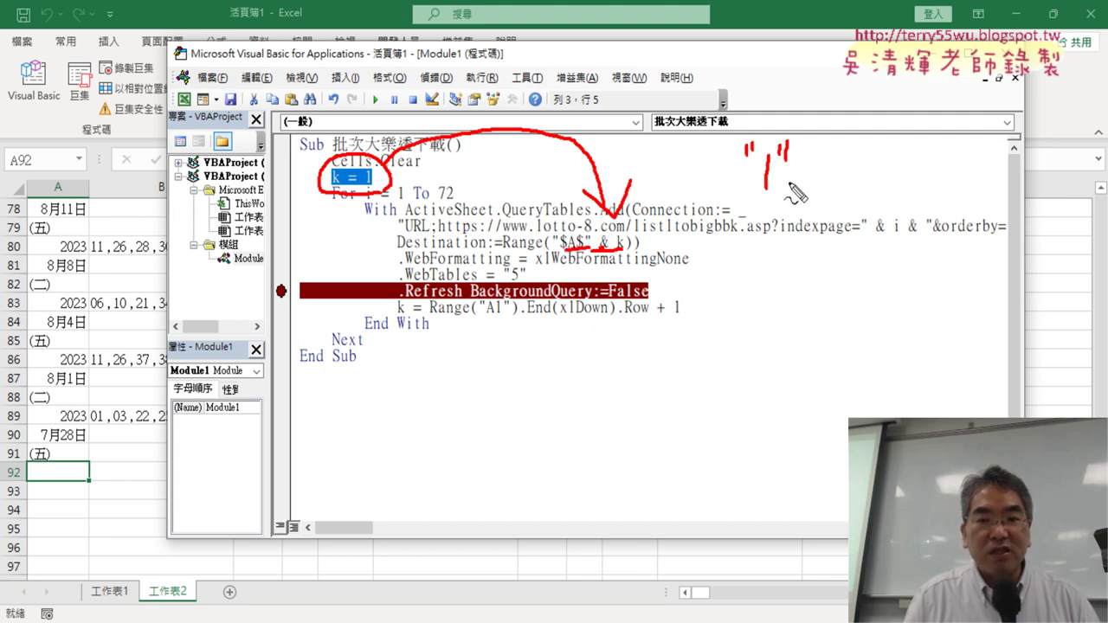
{"action": "key", "text": "Escape"}
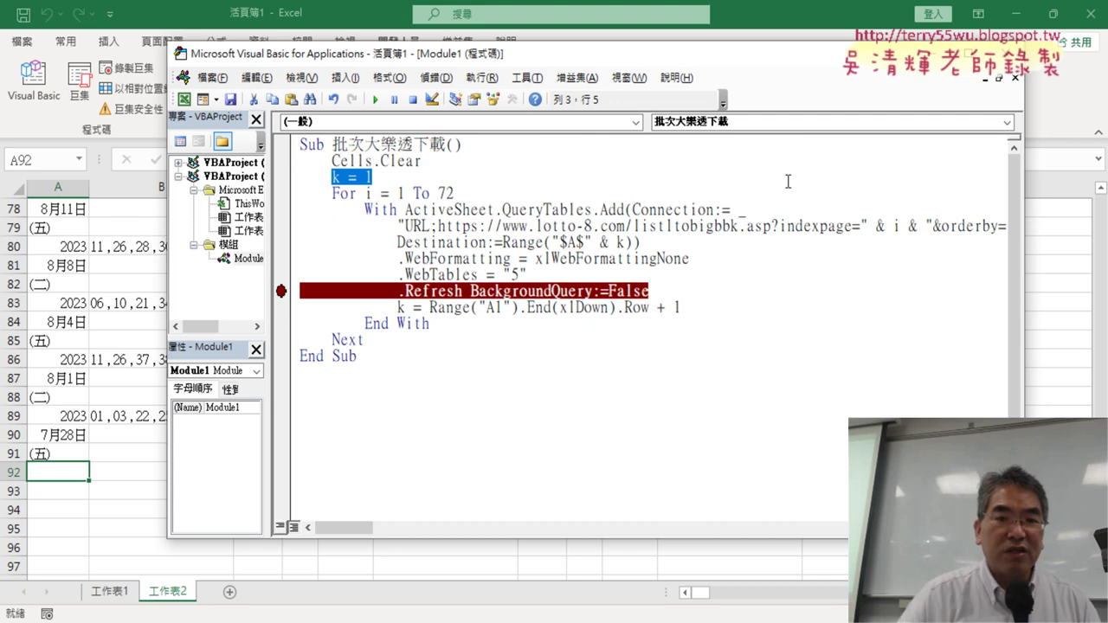
Delete both dollar signs so the destination reads Range("A" & k)
{"action": "left_click", "coordinate": [572, 242]}
{"action": "key", "text": "BackSpace"}
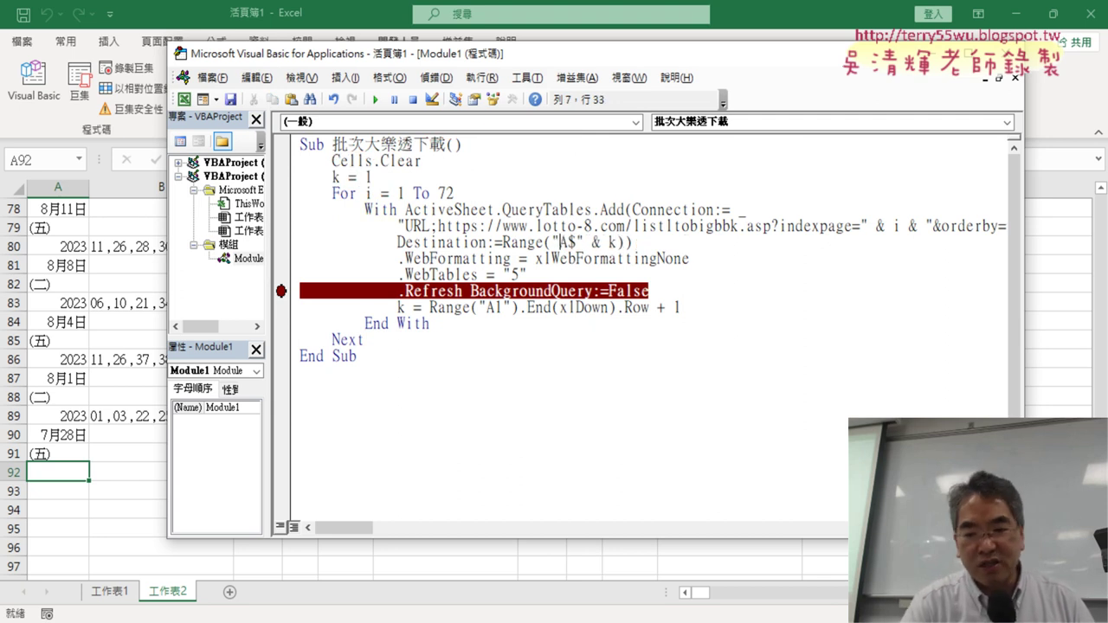
{"action": "key", "text": "Delete"}
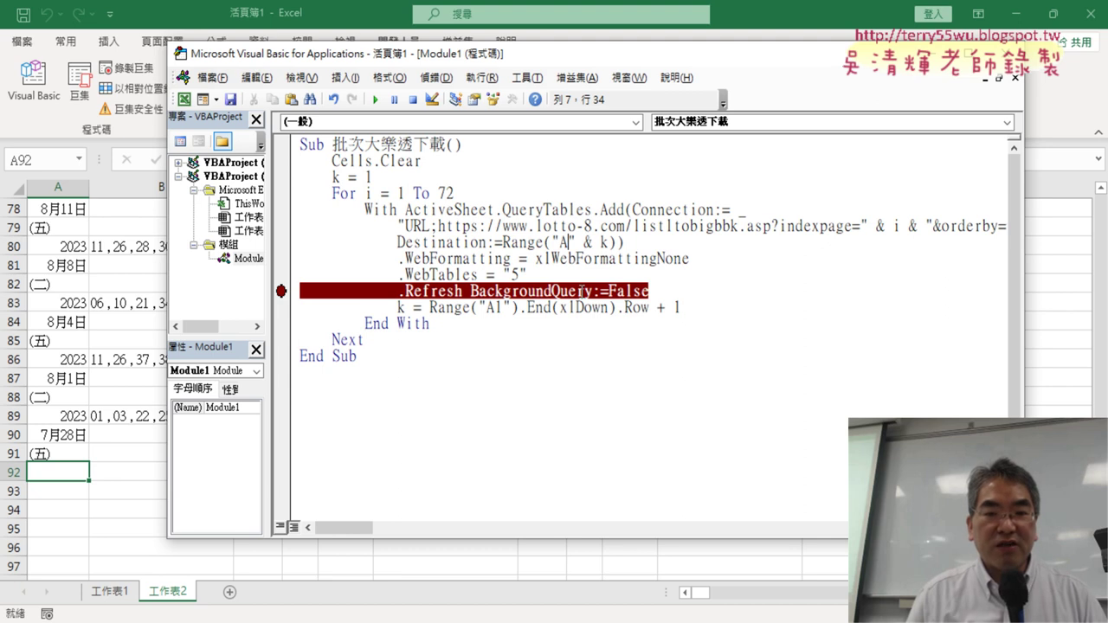
{"action": "left_click_drag", "start_coordinate": [429, 307], "coordinate": [633, 305]}
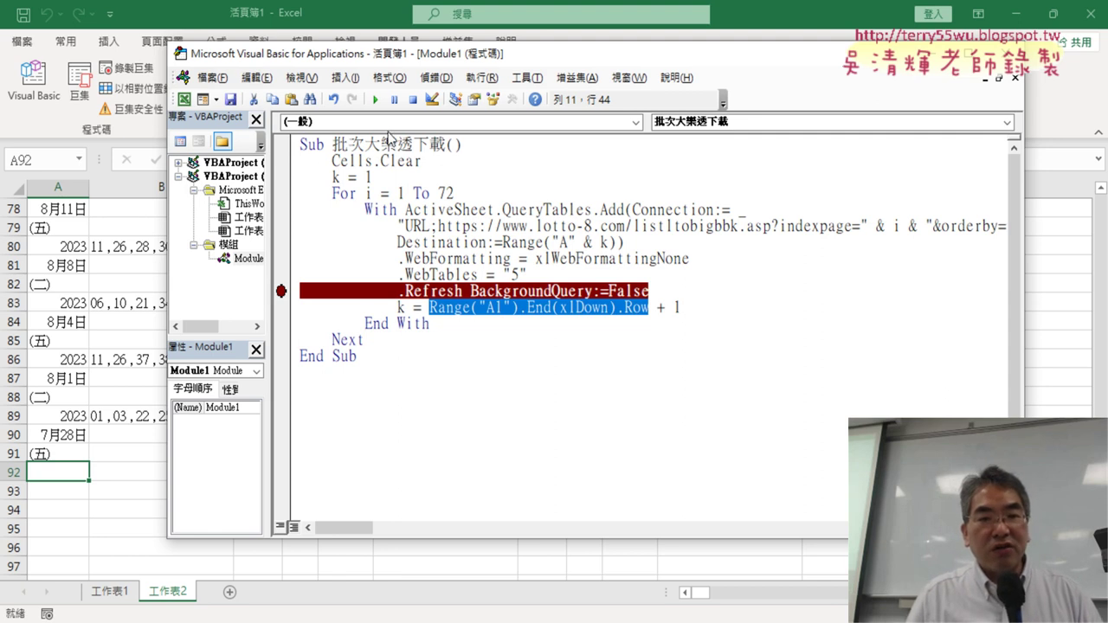
Rerun the macro from a cleared sheet and step over .Refresh, loading page 1 to row 91
{"action": "left_click", "coordinate": [377, 100]}
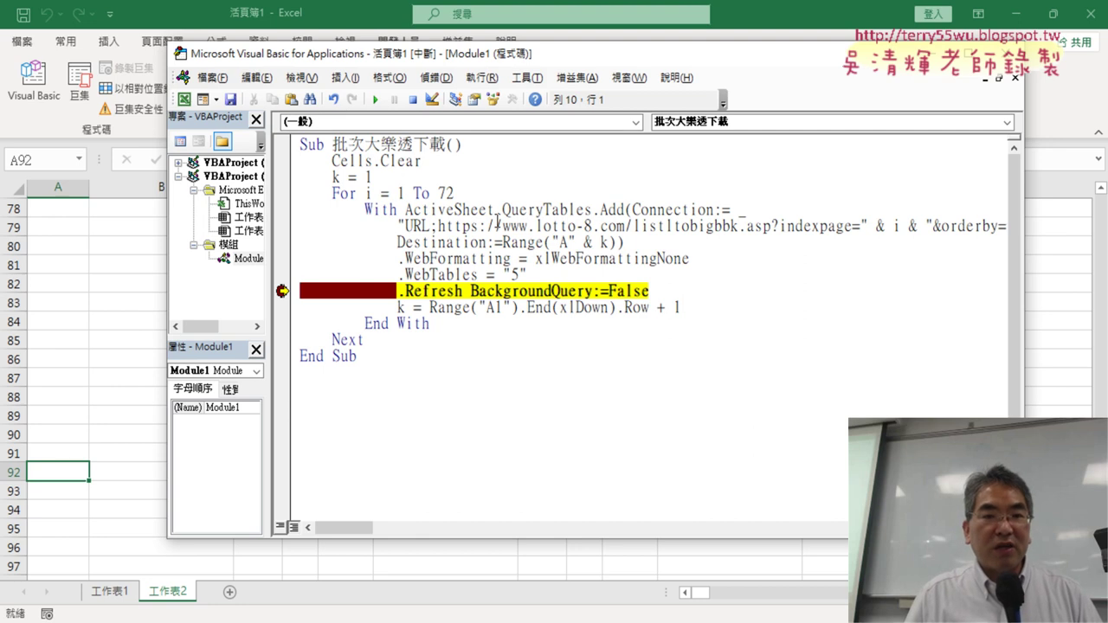
{"action": "key", "text": "F5"}
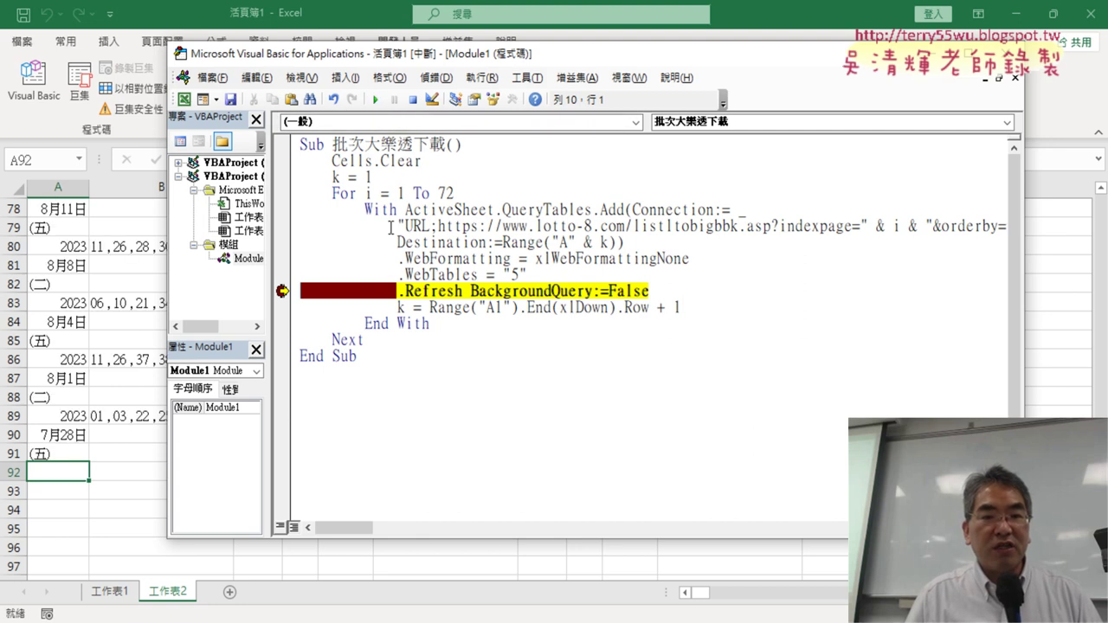
{"action": "mouse_move", "coordinate": [581, 305]}
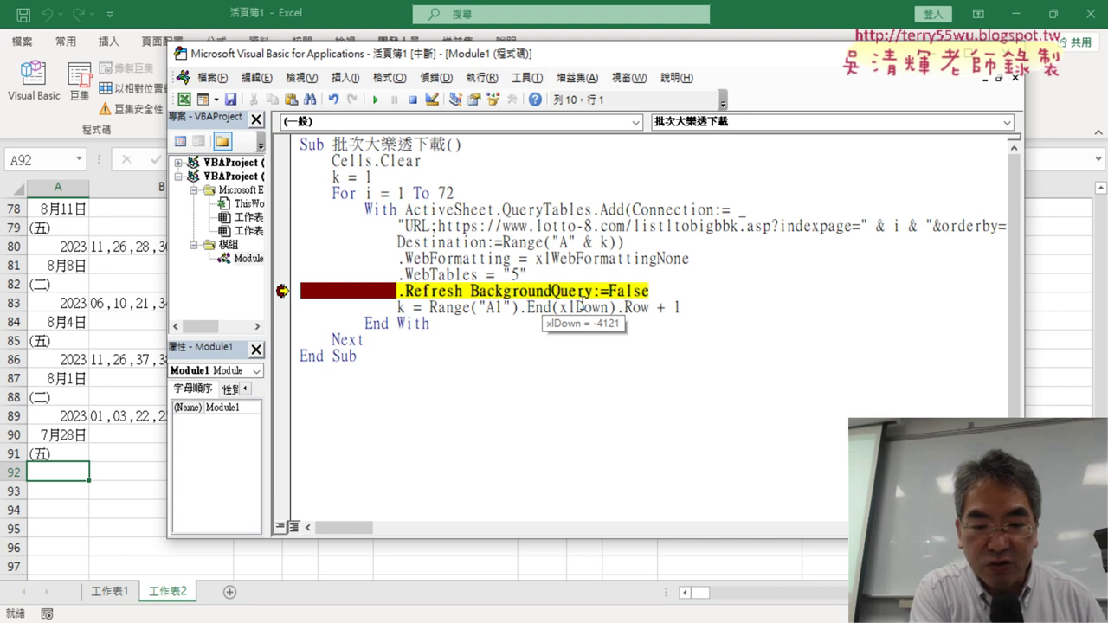
{"action": "key", "text": "F8"}
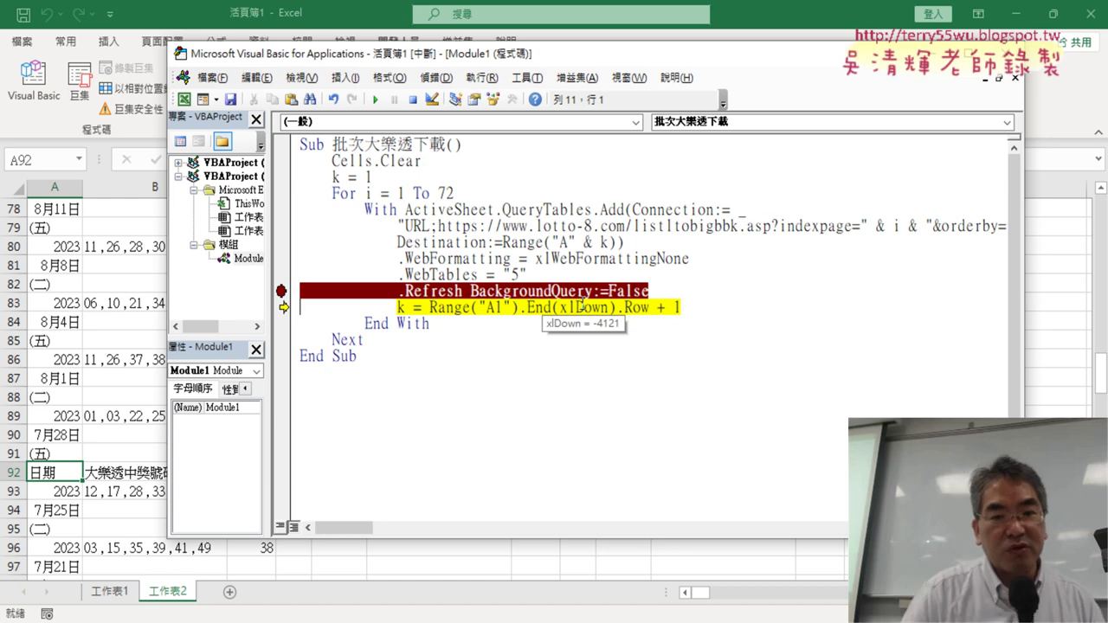
{"action": "left_click", "coordinate": [377, 101]}
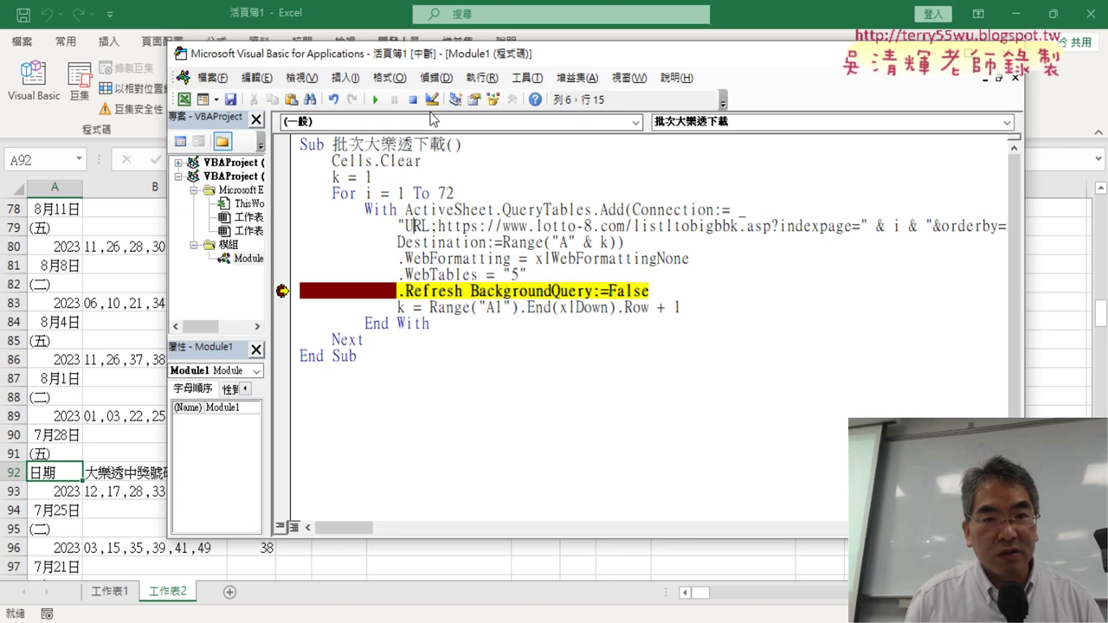
{"action": "left_click", "coordinate": [377, 101]}
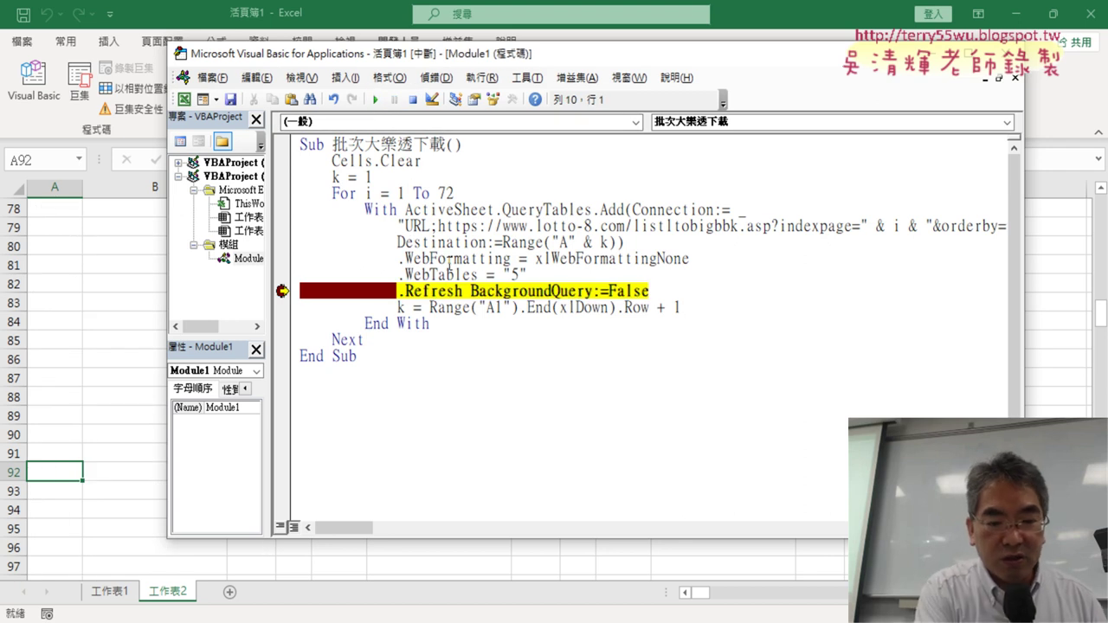
{"action": "key", "text": "F8"}
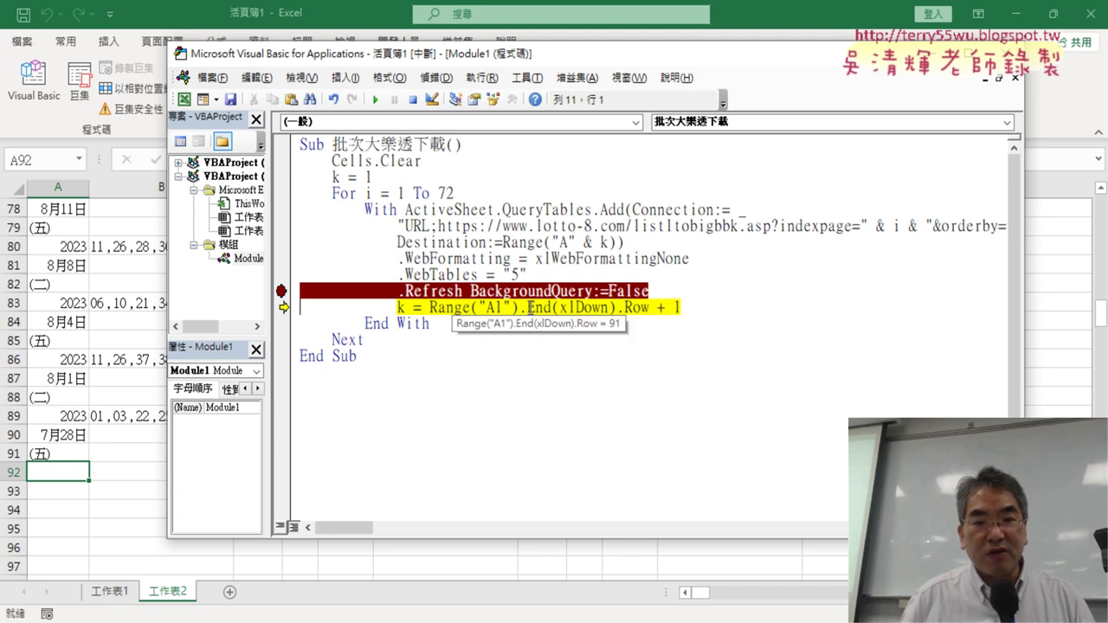
Inspect the last-row expression (91, plus one gives 92), then execute the line setting k to 92
{"action": "mouse_move", "coordinate": [459, 310]}
{"action": "left_click_drag", "start_coordinate": [430, 309], "coordinate": [625, 305]}
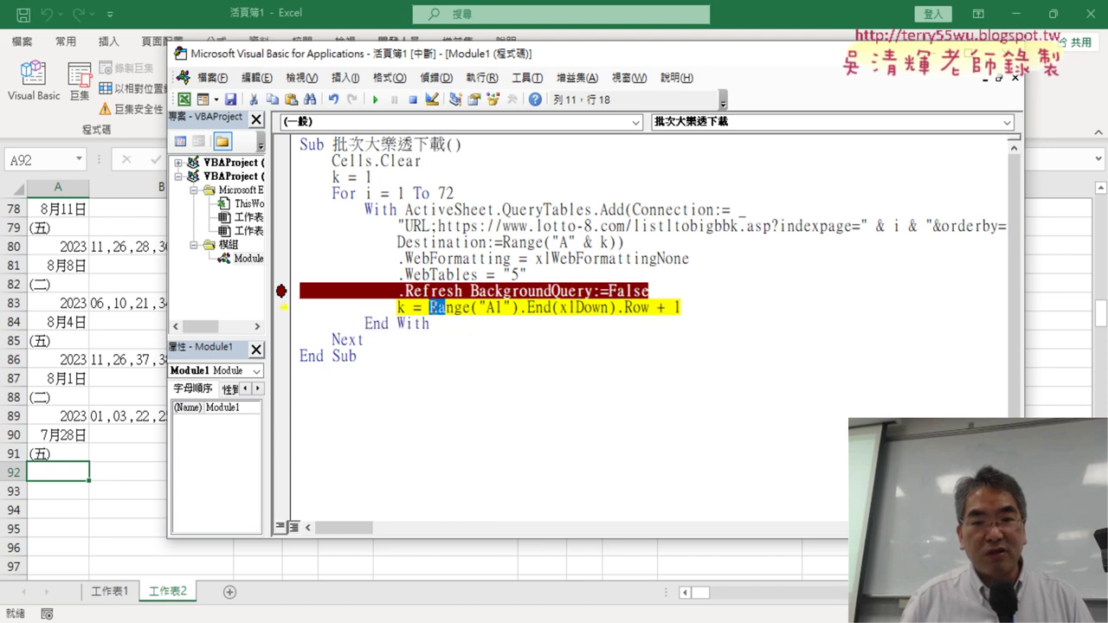
{"action": "mouse_move", "coordinate": [551, 313]}
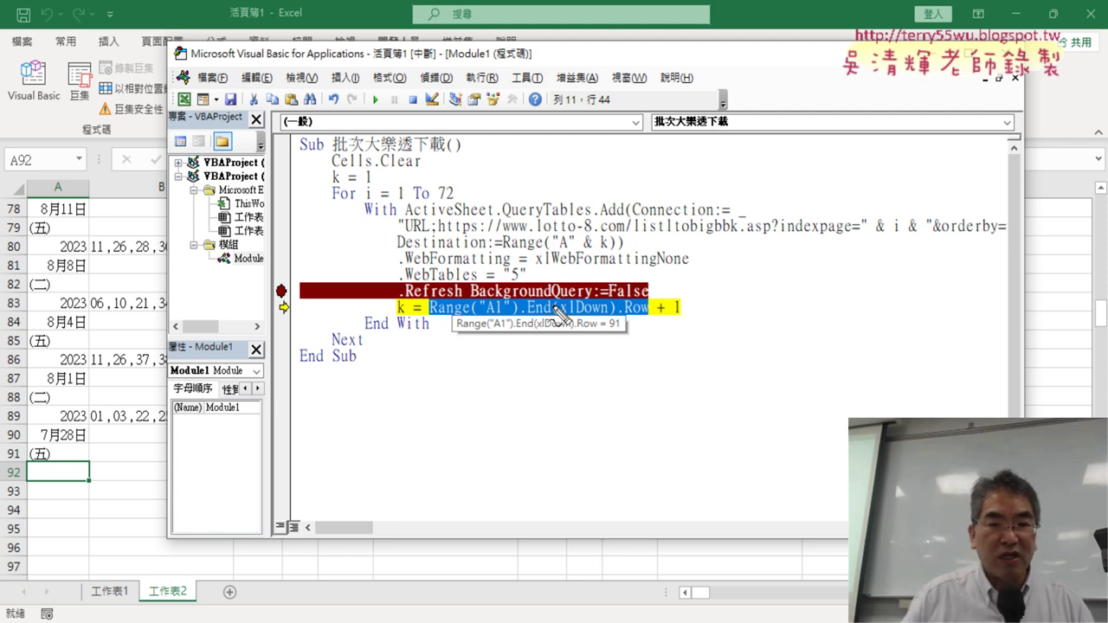
{"action": "left_click_drag", "start_coordinate": [26, 470], "coordinate": [30, 464]}
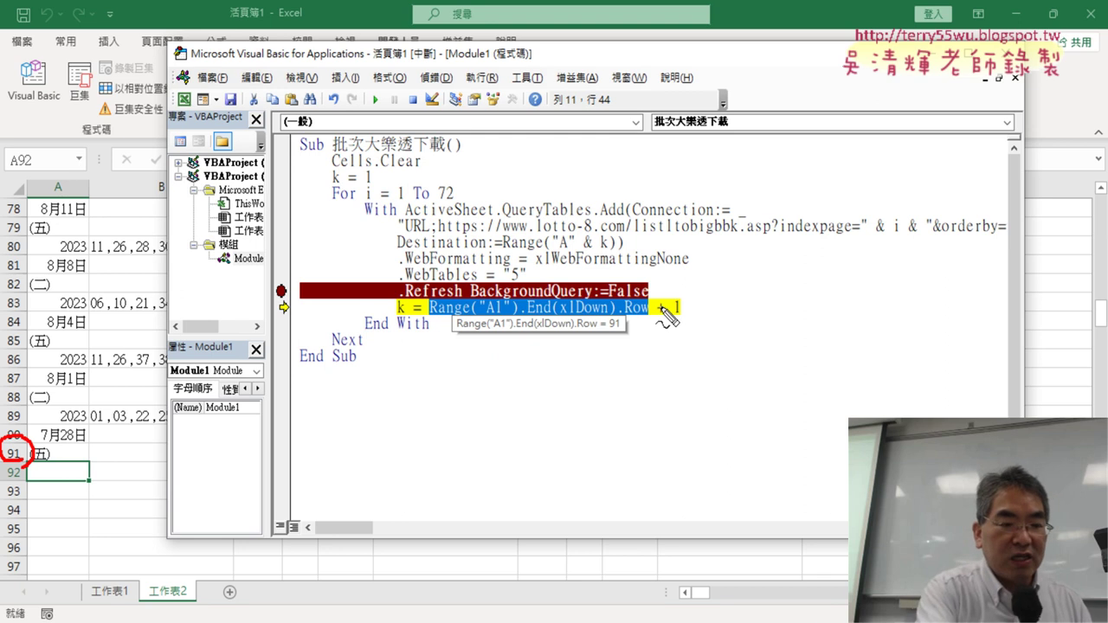
{"action": "key", "text": "Escape"}
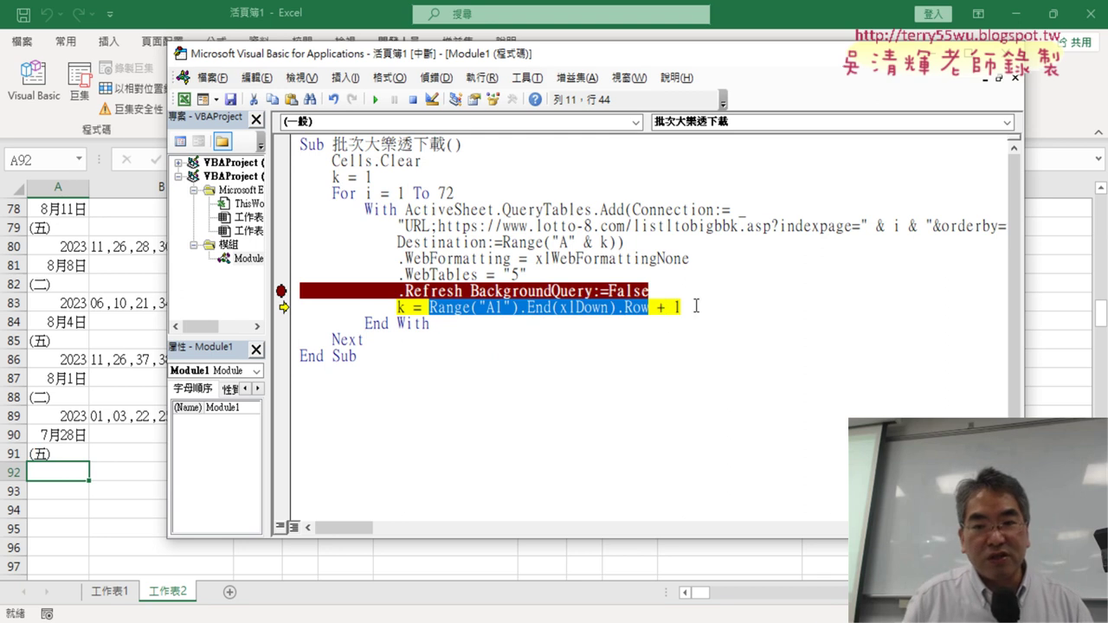
{"action": "left_click_drag", "start_coordinate": [695, 307], "coordinate": [430, 308]}
{"action": "mouse_move", "coordinate": [509, 317]}
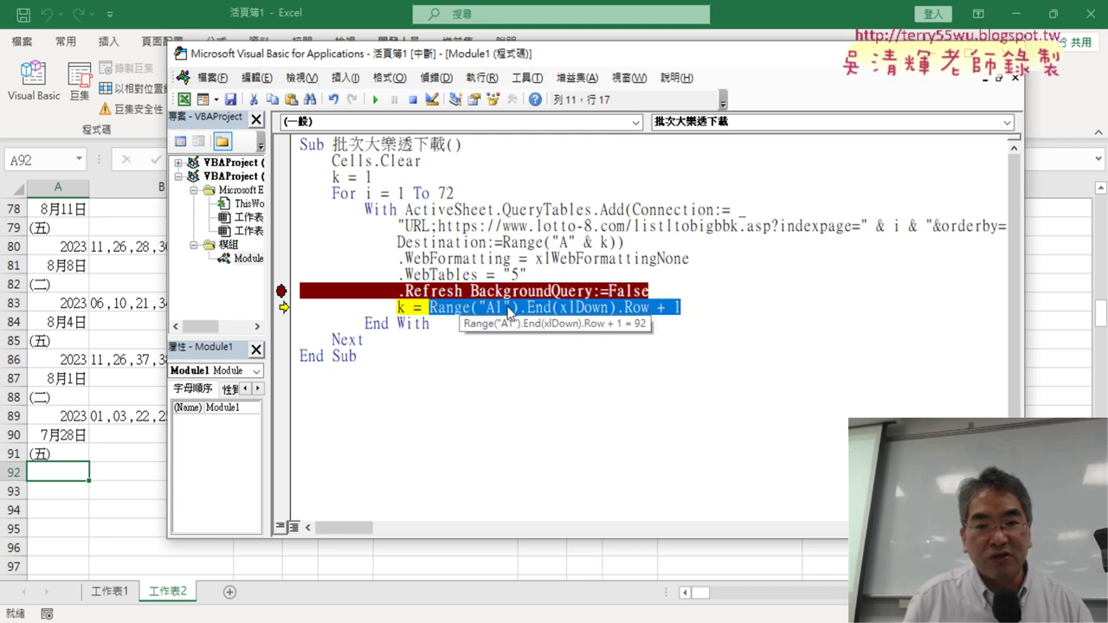
{"action": "left_click", "coordinate": [469, 324]}
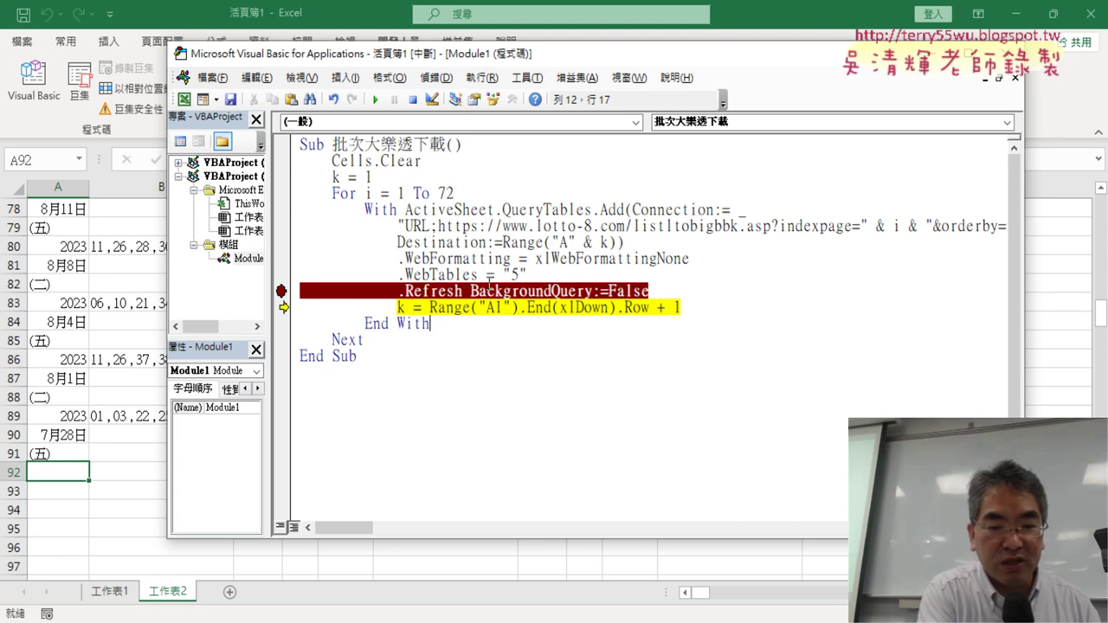
{"action": "key", "text": "F8"}
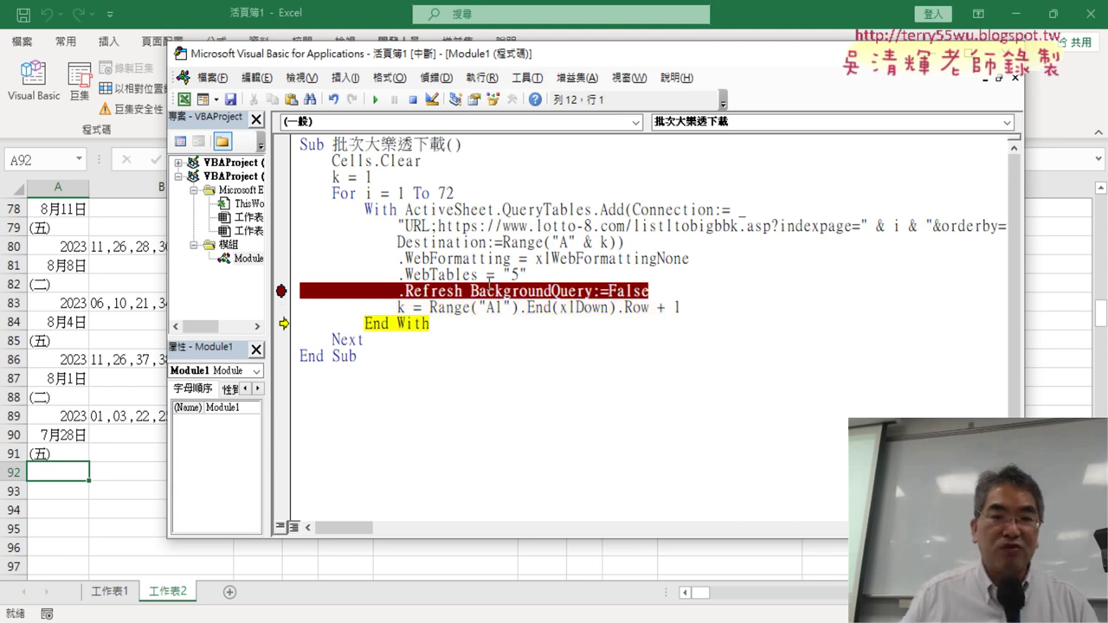
{"action": "mouse_move", "coordinate": [401, 308]}
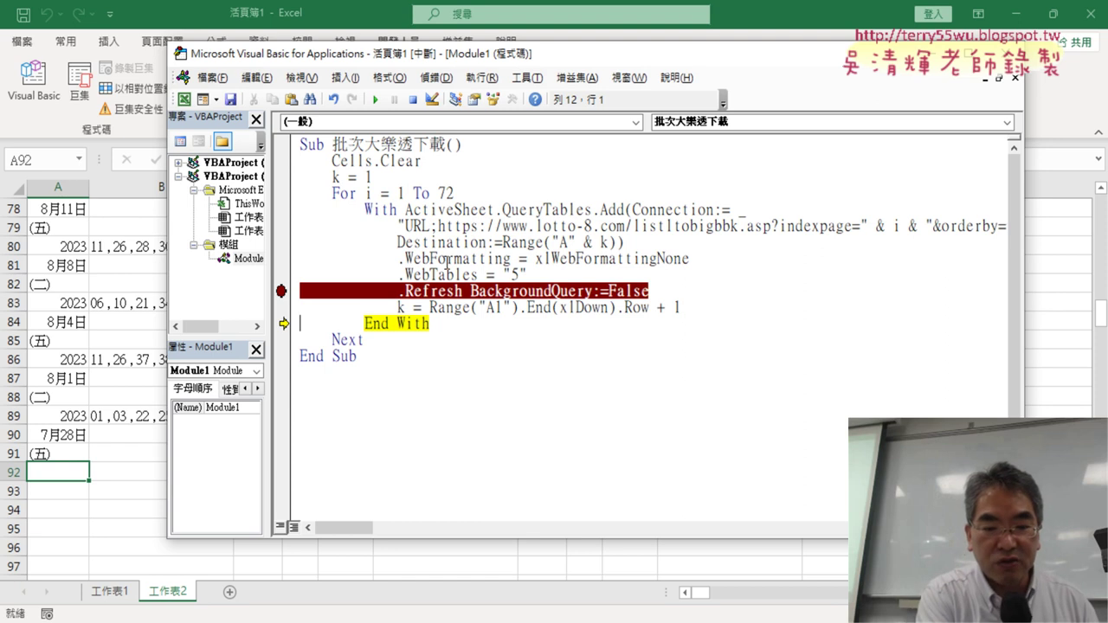
Step through End With and Next into pass i = 2, stopping at .Refresh with k = 92
{"action": "key", "text": "F8"}
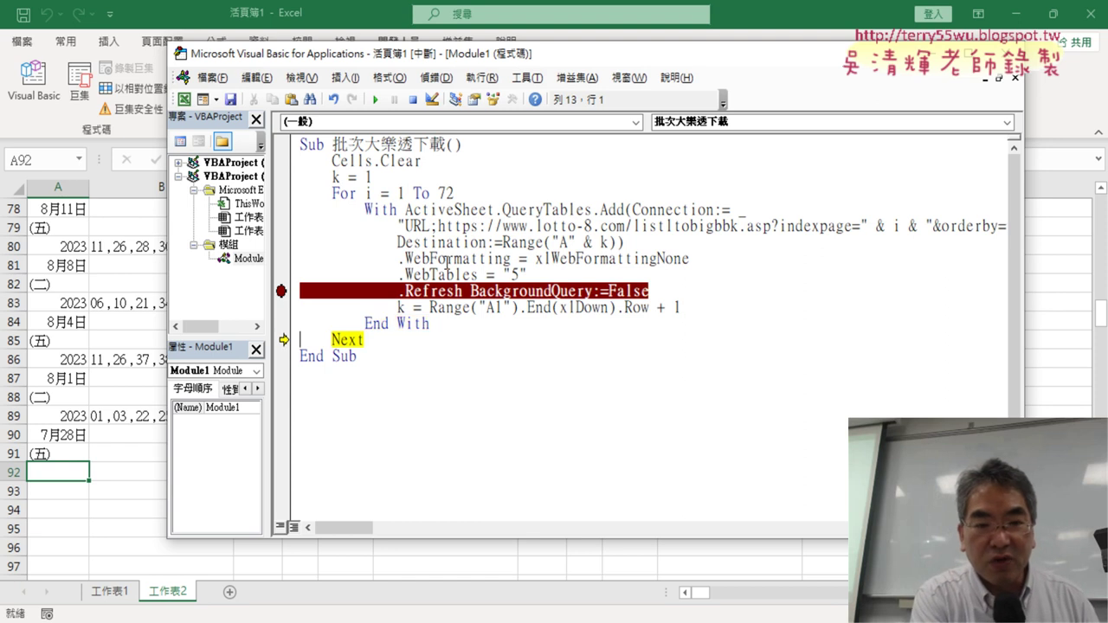
{"action": "key", "text": "F8"}
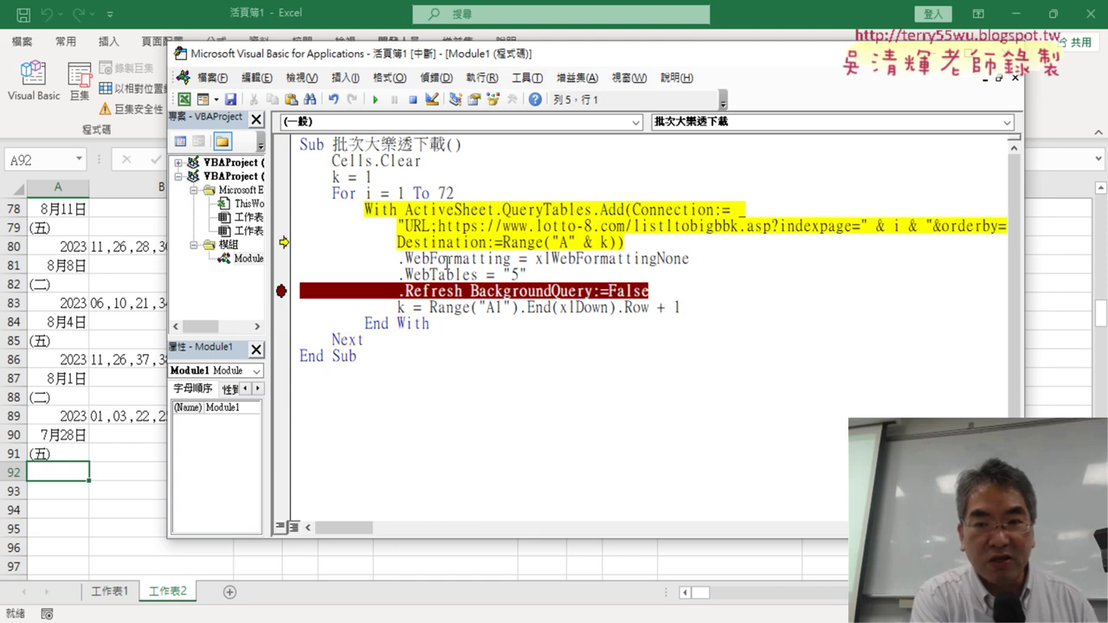
{"action": "key", "text": "F8"}
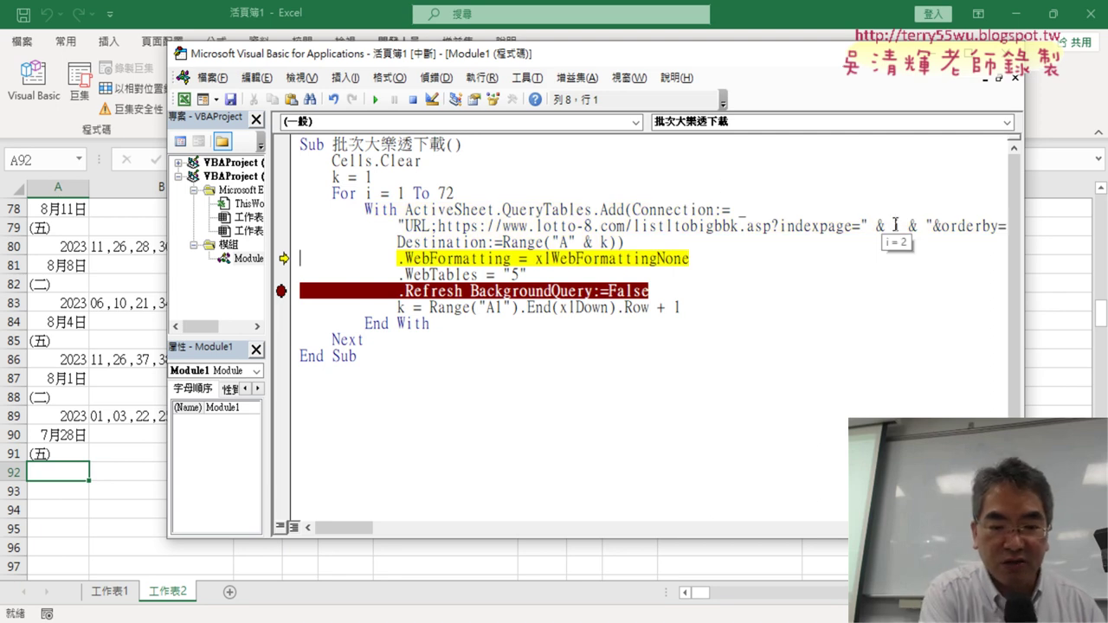
{"action": "key", "text": "F8"}
{"action": "key", "text": "F8"}
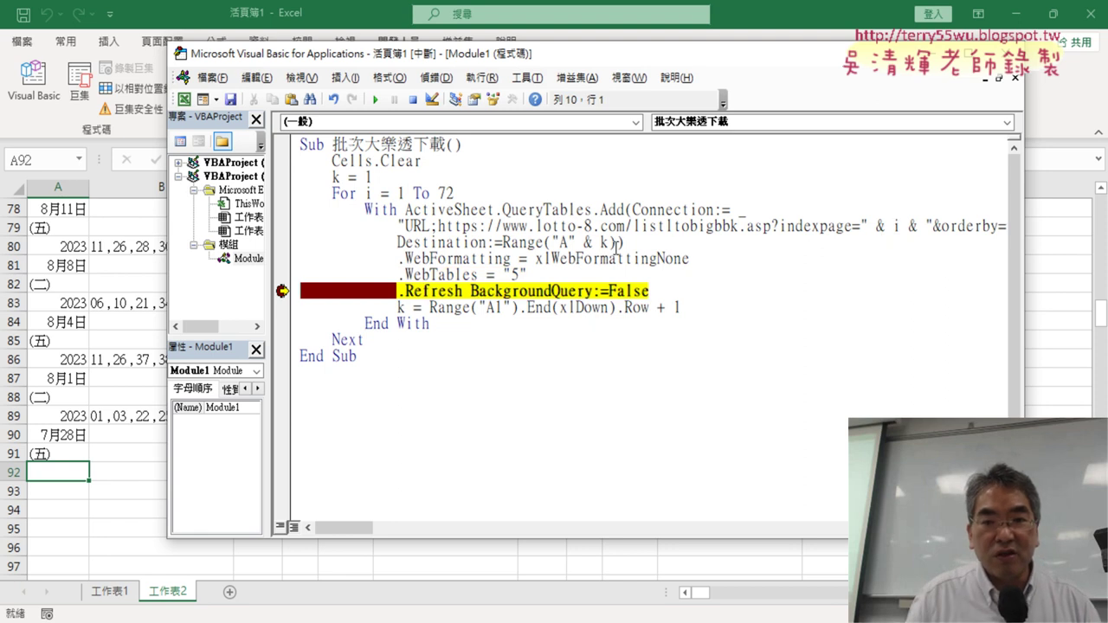
{"action": "mouse_move", "coordinate": [603, 243]}
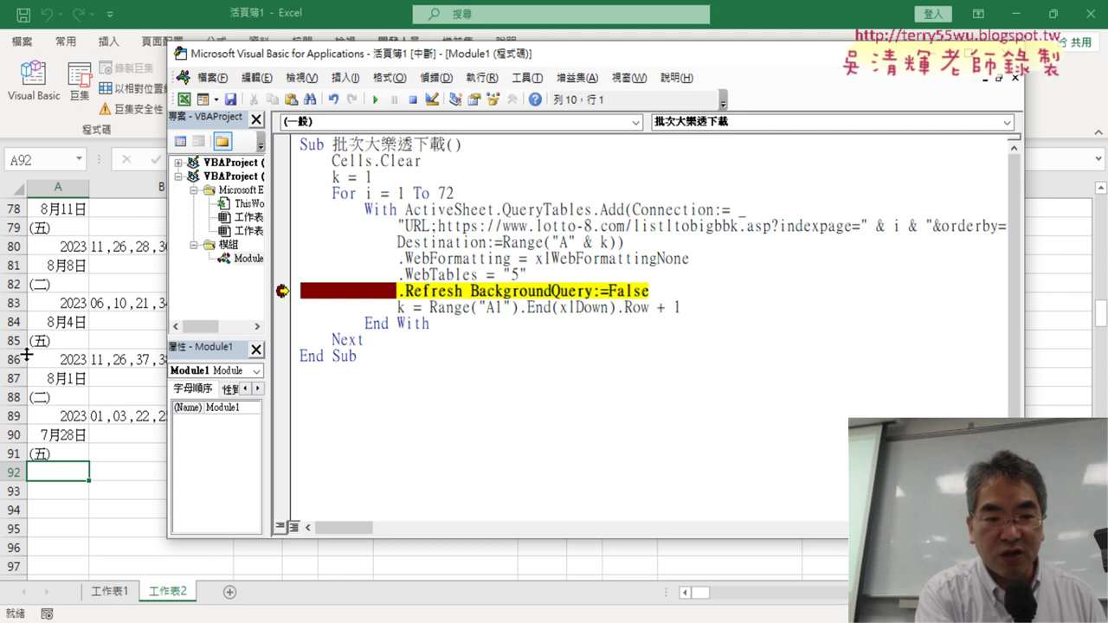
Step over .Refresh and confirm on the sheet that column A now extends to row 182
{"action": "key", "text": "F8"}
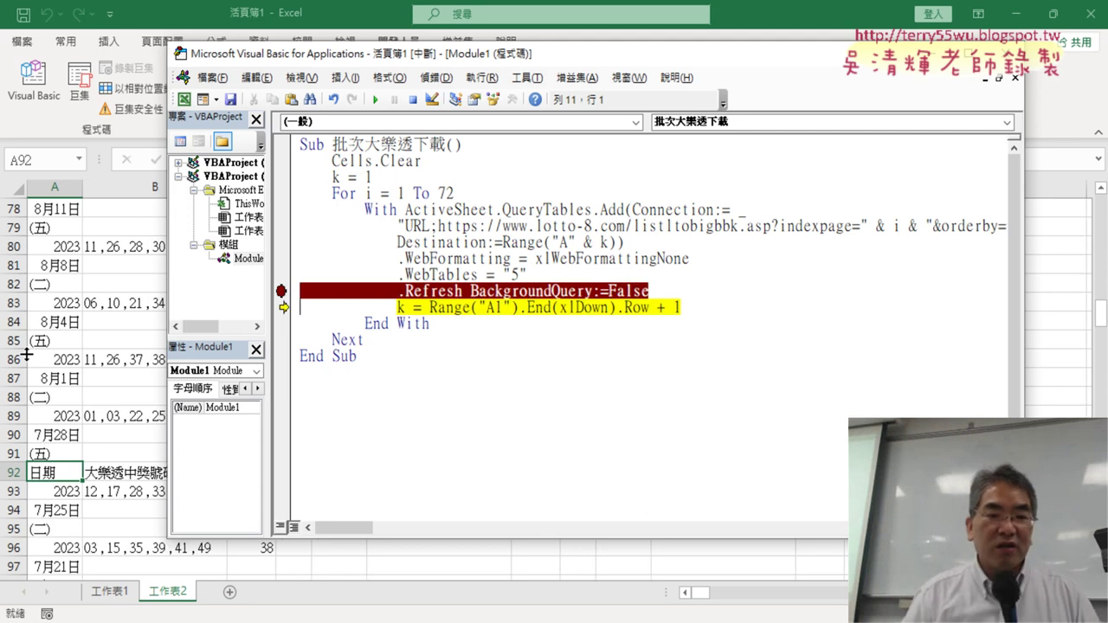
{"action": "left_click", "coordinate": [64, 473]}
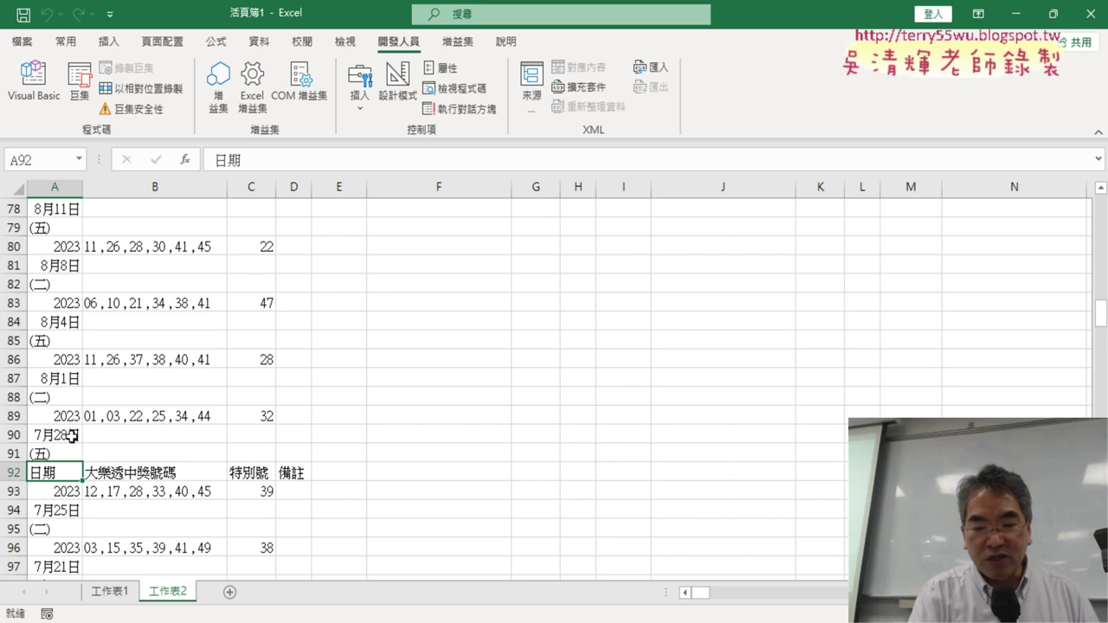
{"action": "key", "text": "ctrl+Down"}
{"action": "scroll", "coordinate": [255, 434], "scroll_direction": "down", "scroll_amount": 3}
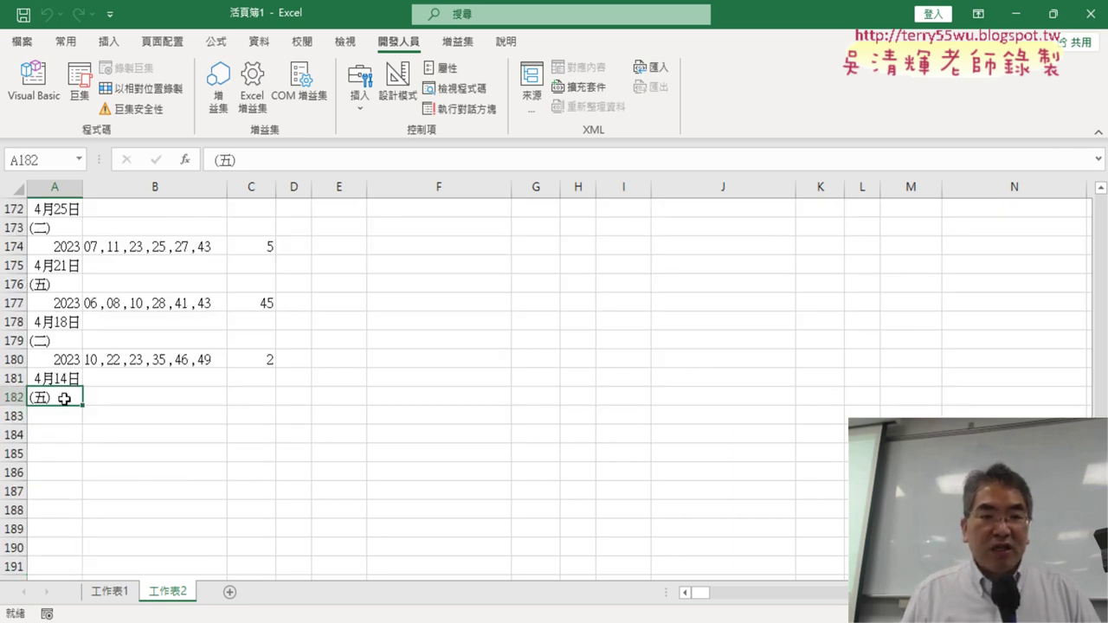
{"action": "left_click", "coordinate": [33, 83]}
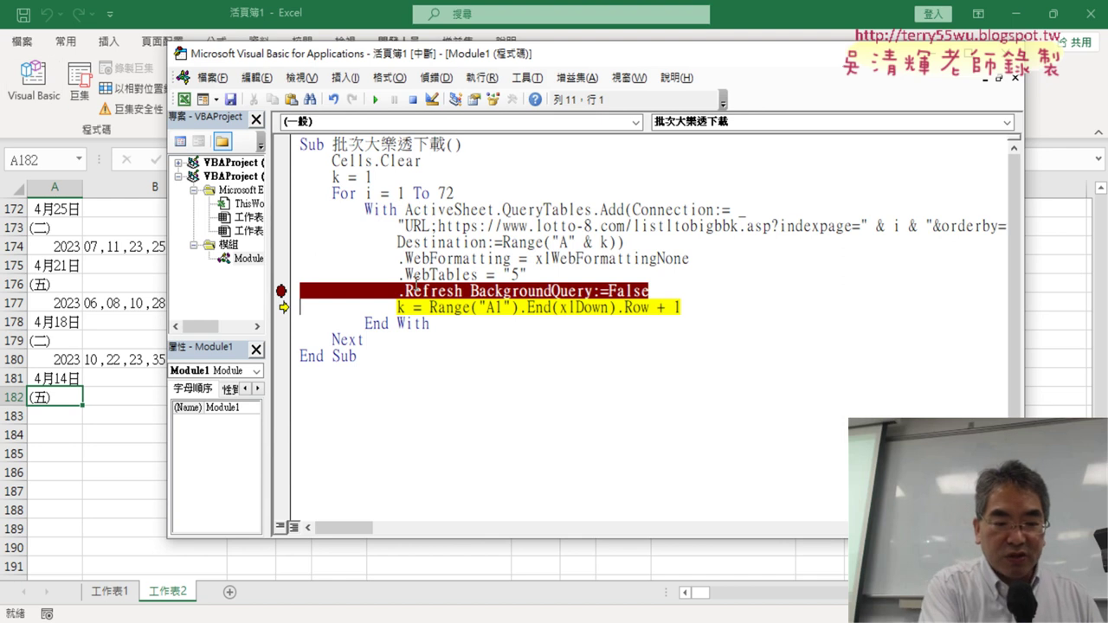
Step to the next line and clear the breakpoint on the refresh line
{"action": "key", "text": "F8"}
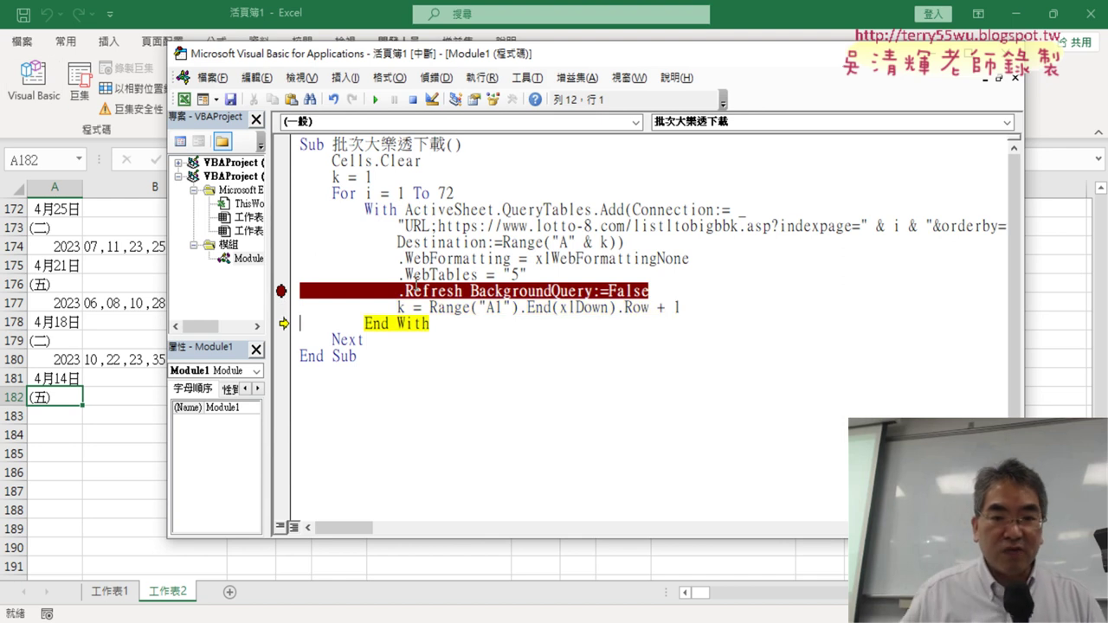
{"action": "mouse_move", "coordinate": [402, 309]}
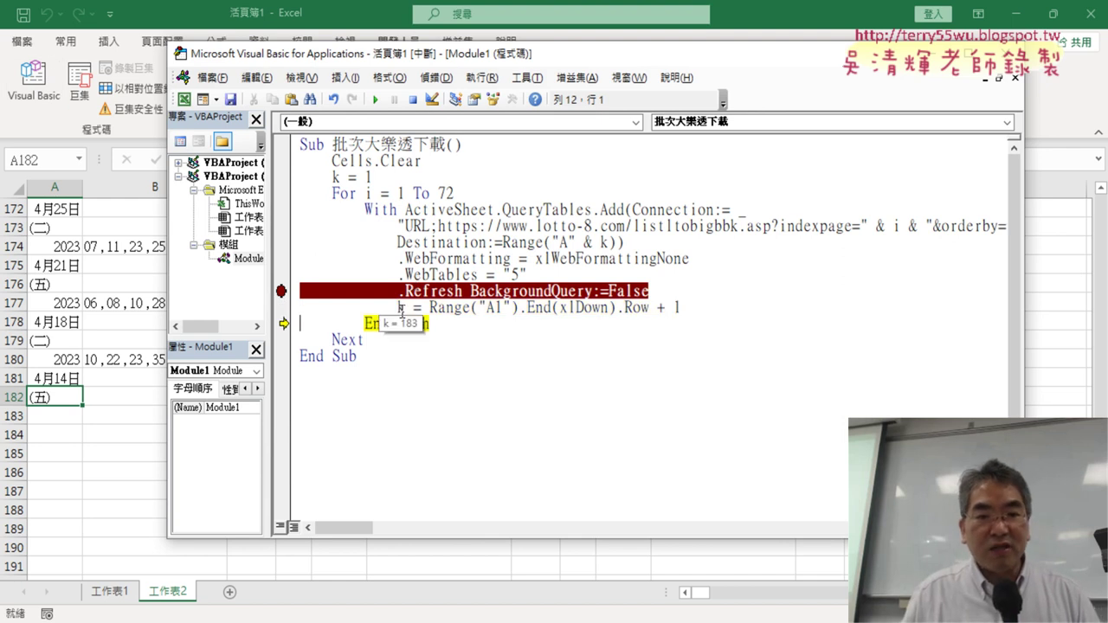
{"action": "mouse_move", "coordinate": [446, 309]}
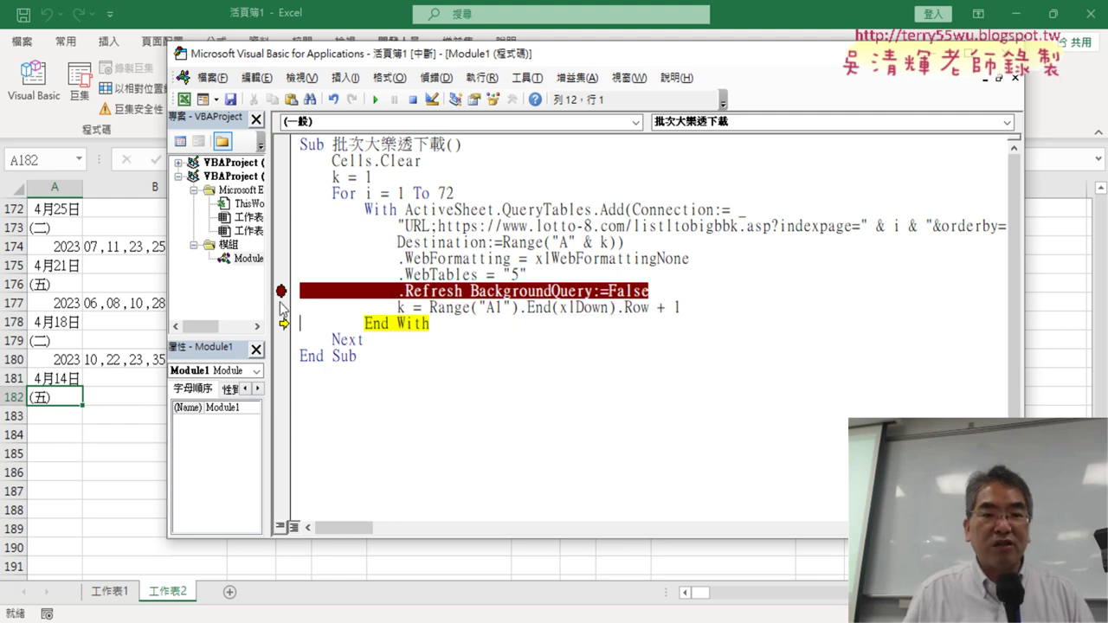
{"action": "left_click", "coordinate": [282, 295]}
Resume the macro so it downloads the remaining pages, then return to the Excel worksheet
{"action": "left_click", "coordinate": [376, 99]}
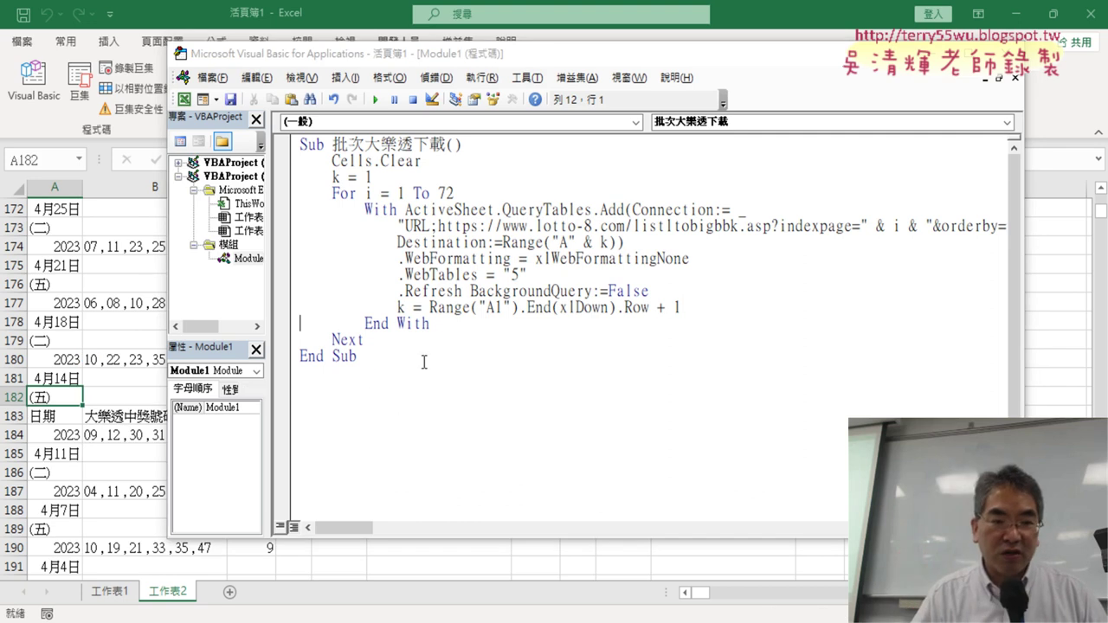
{"action": "left_click", "coordinate": [65, 382]}
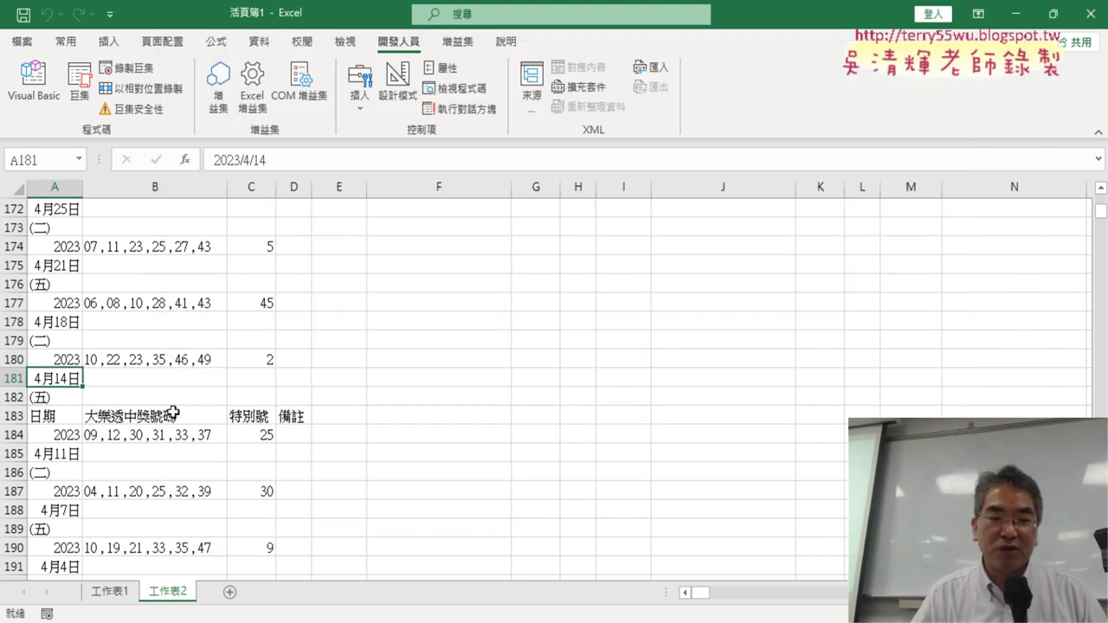
Jump to the last filled row of column A to confirm the data reaches about row 6501
{"action": "scroll", "coordinate": [245, 438], "scroll_direction": "down", "scroll_amount": 3}
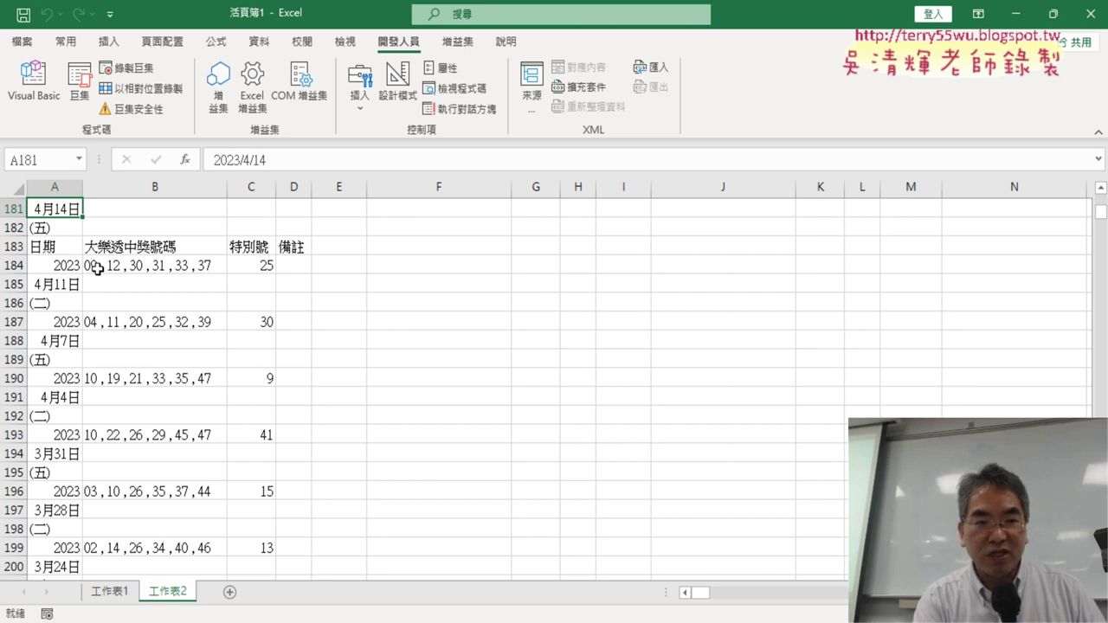
{"action": "key", "text": "ctrl+Down"}
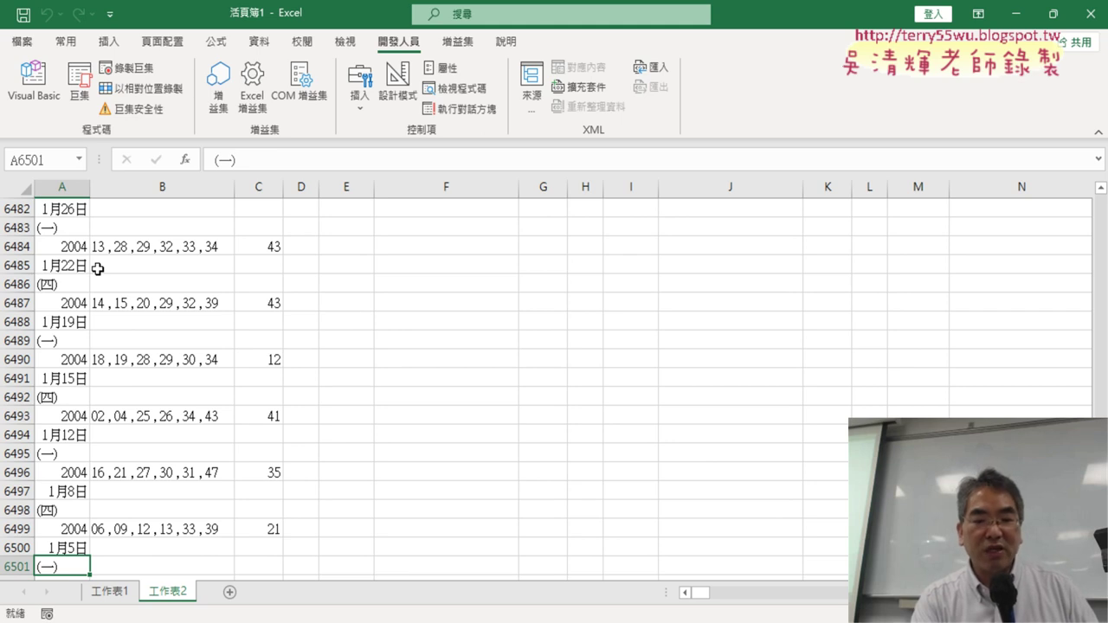
{"action": "key", "text": "Up"}
{"action": "key", "text": "Up"}
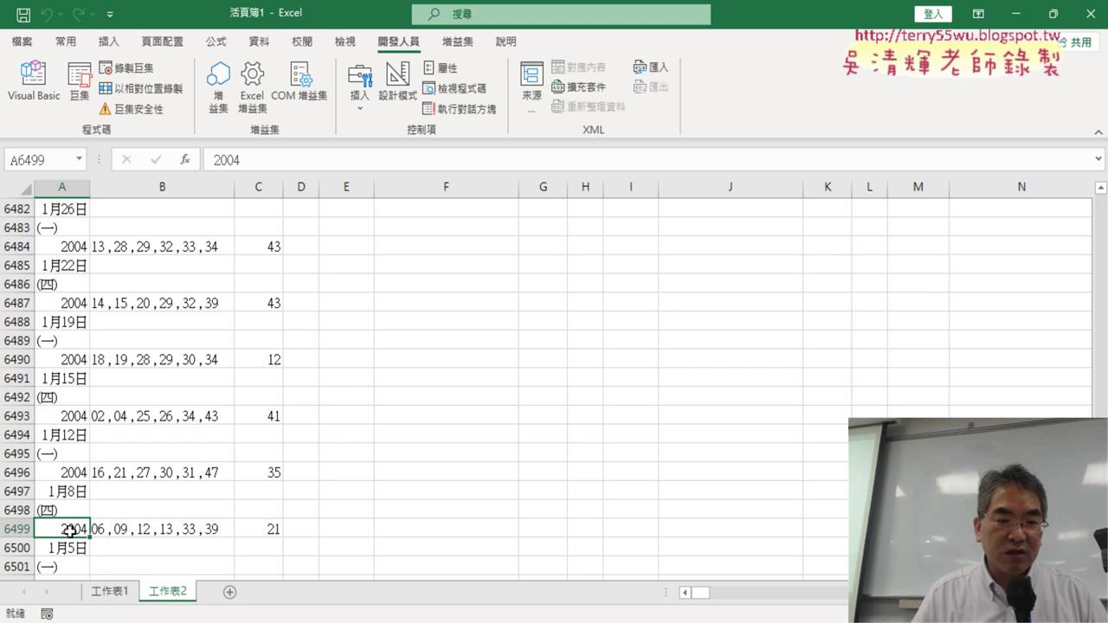
{"action": "left_click_drag", "start_coordinate": [69, 530], "coordinate": [69, 566]}
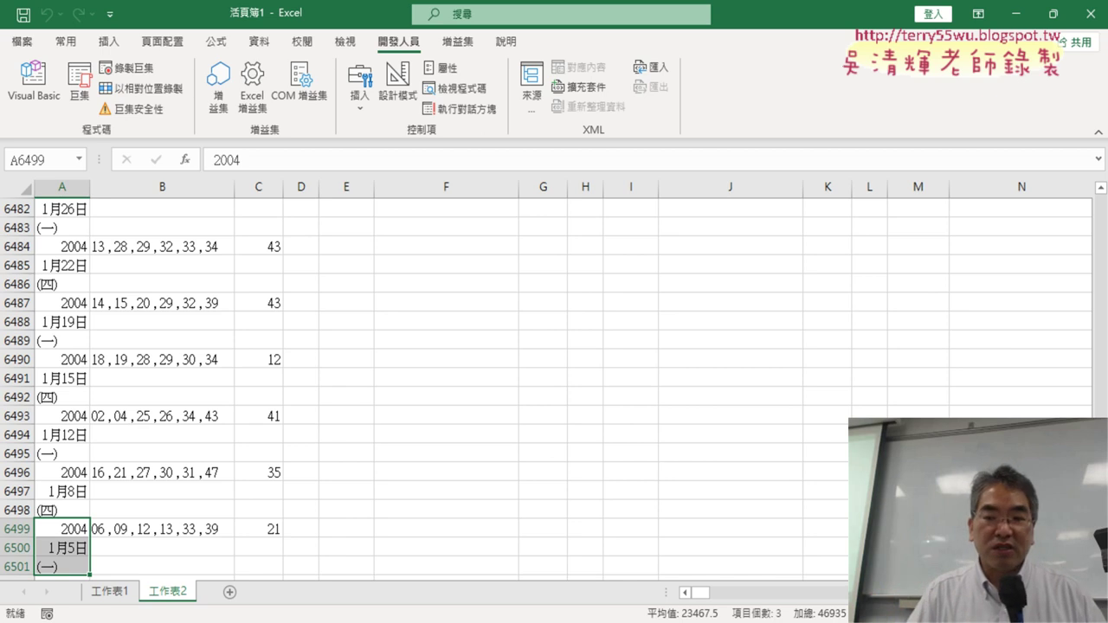
Go back to the top and widen column A so the dates show instead of #######
{"action": "left_click_drag", "start_coordinate": [1101, 554], "coordinate": [1101, 201]}
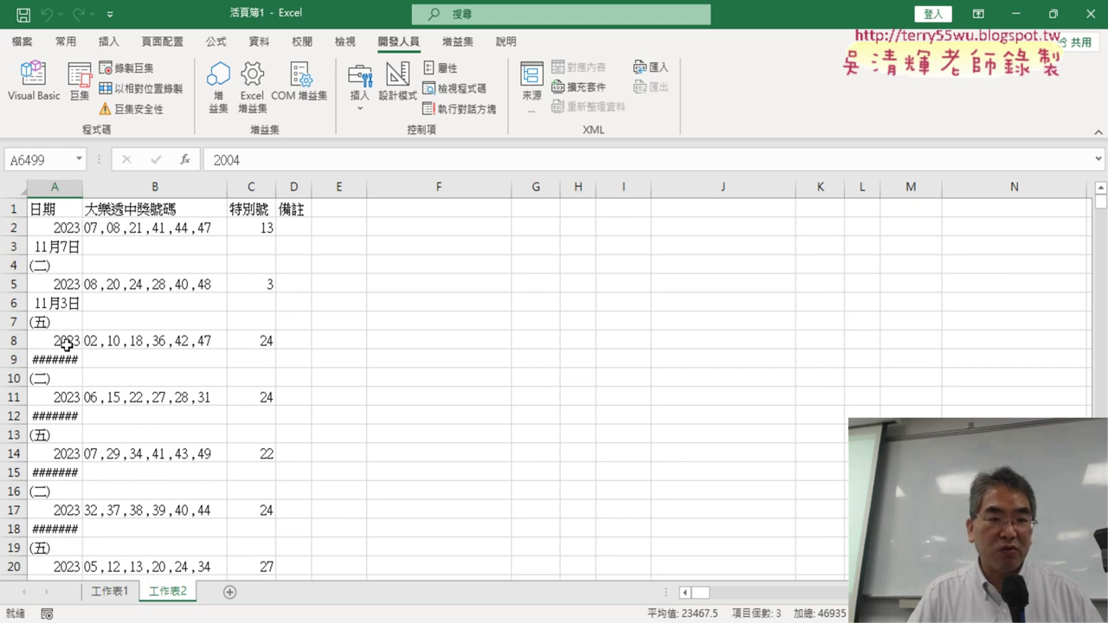
{"action": "left_click_drag", "start_coordinate": [83, 187], "coordinate": [105, 187]}
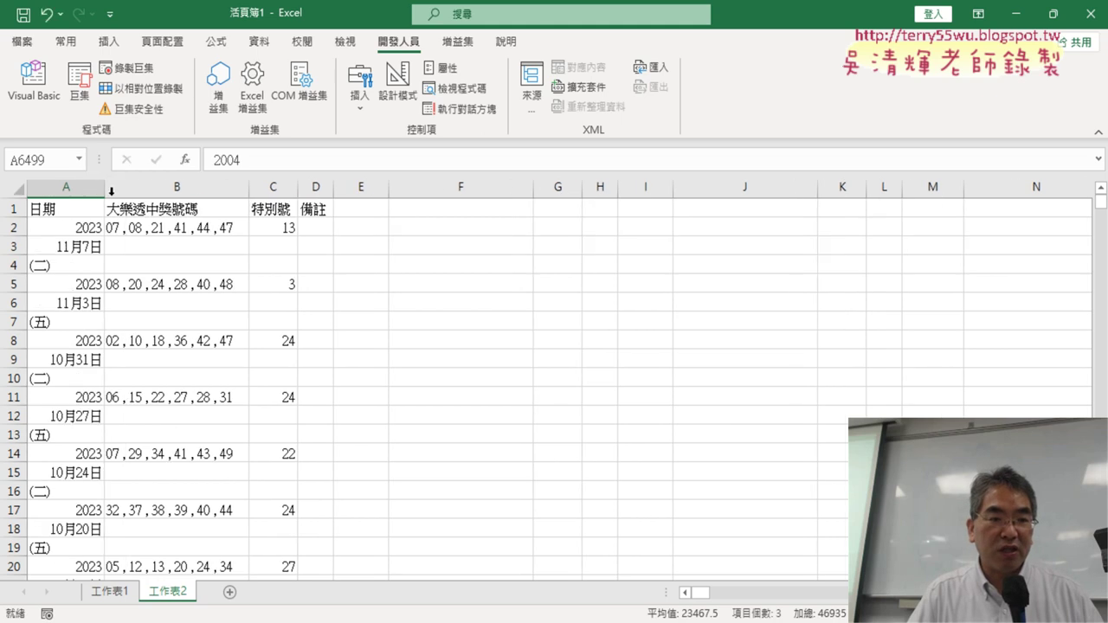
{"action": "left_click", "coordinate": [198, 187]}
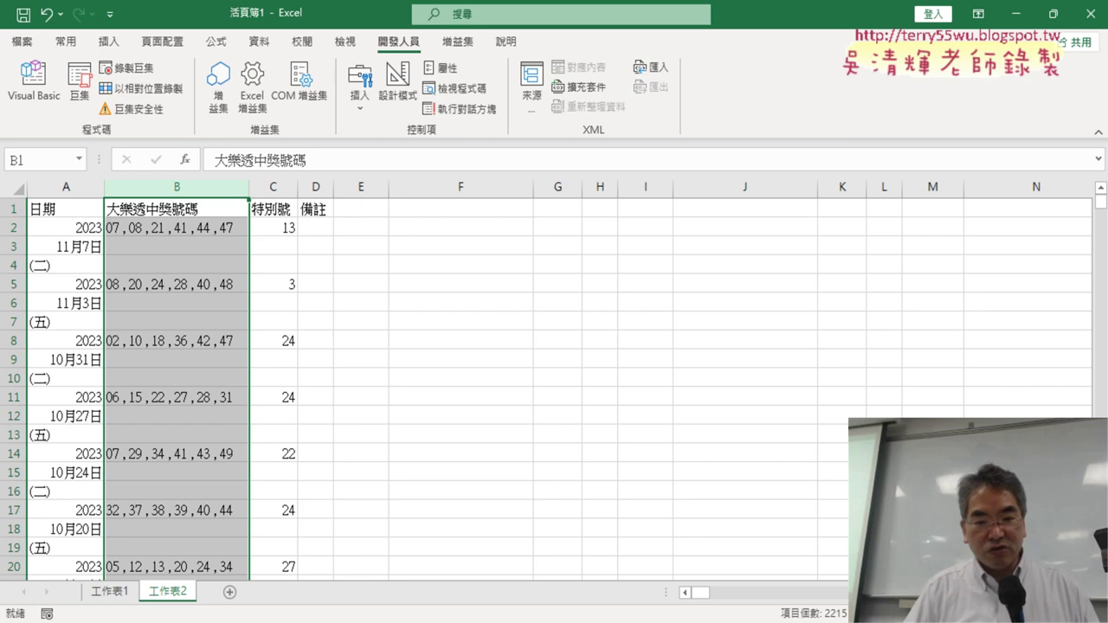
In the VBA editor, highlight the For loop over pages 1 to 72, the URL page number, and the destination row
{"action": "left_click", "coordinate": [571, 619]}
{"action": "left_click", "coordinate": [662, 568]}
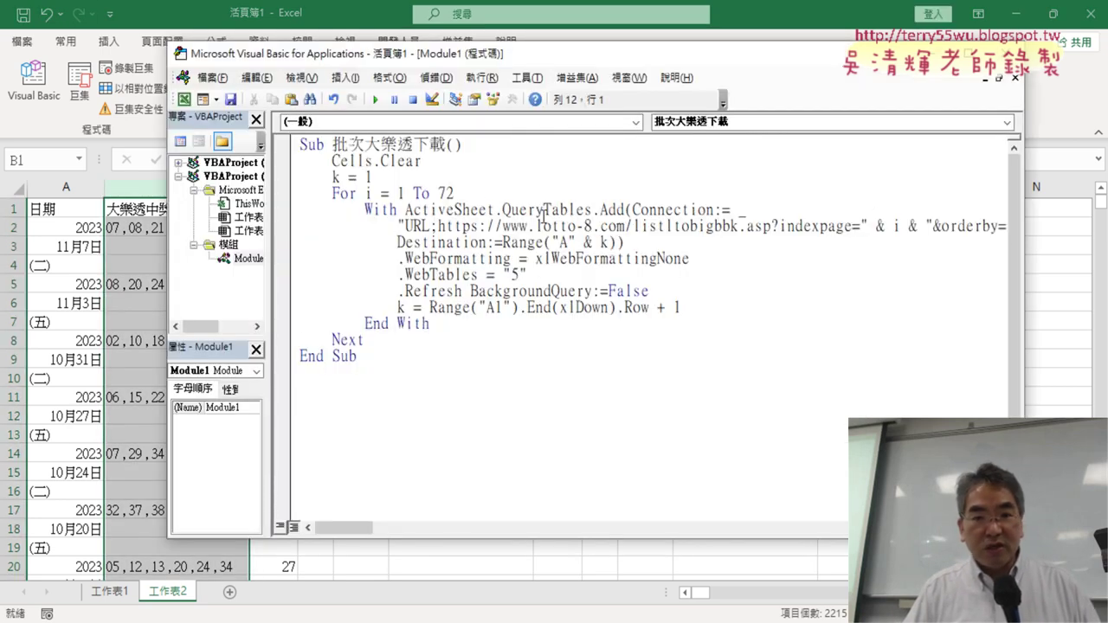
{"action": "left_click_drag", "start_coordinate": [473, 193], "coordinate": [280, 195]}
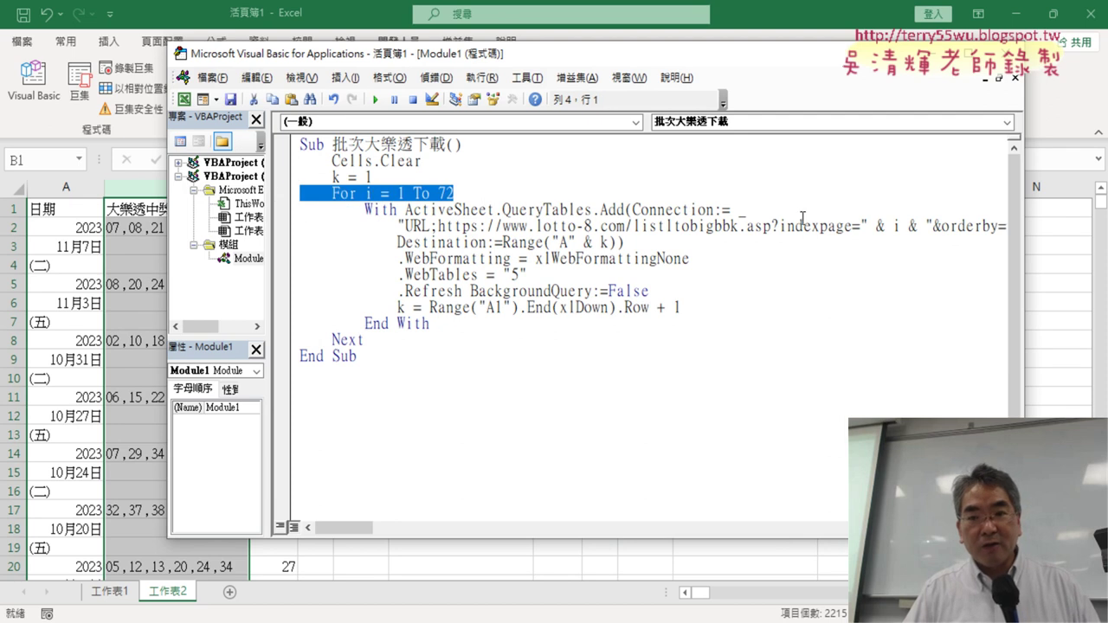
{"action": "left_click_drag", "start_coordinate": [860, 226], "coordinate": [926, 227]}
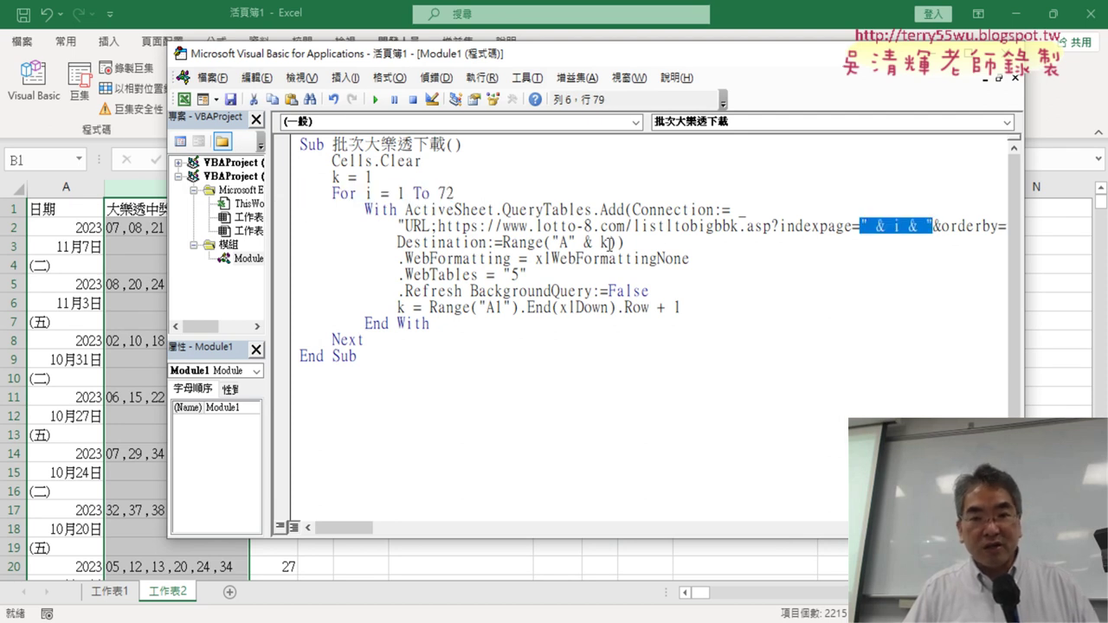
{"action": "left_click_drag", "start_coordinate": [609, 243], "coordinate": [584, 245]}
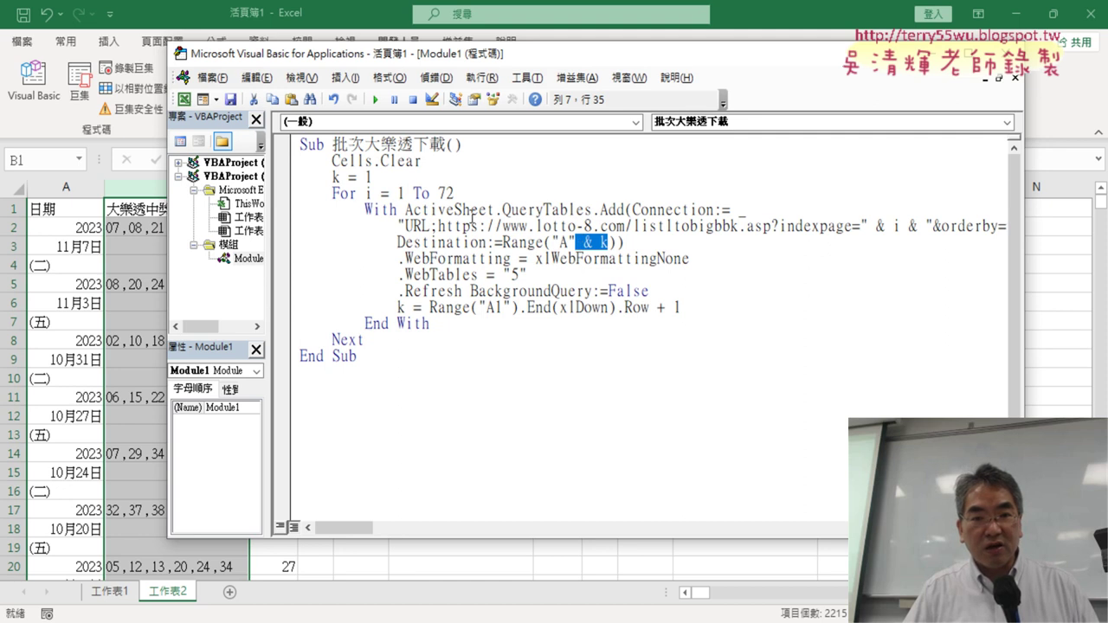
Highlight the starting row k = 1 and the next-empty-row formula, then switch to the Google Docs notes
{"action": "left_click_drag", "start_coordinate": [373, 178], "coordinate": [331, 177]}
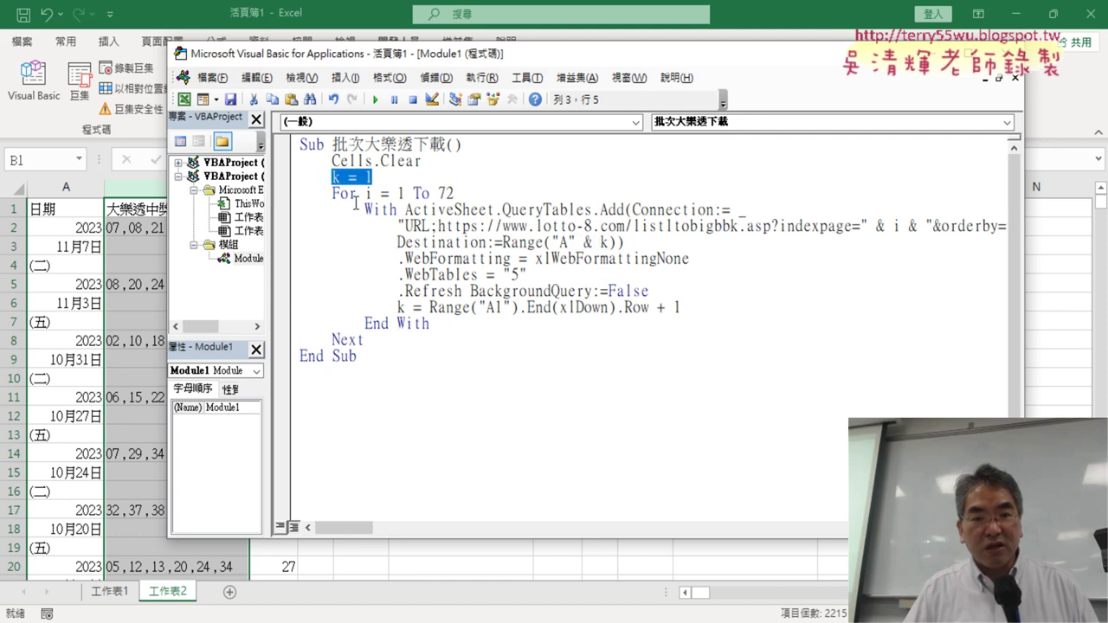
{"action": "left_click_drag", "start_coordinate": [398, 307], "coordinate": [710, 308]}
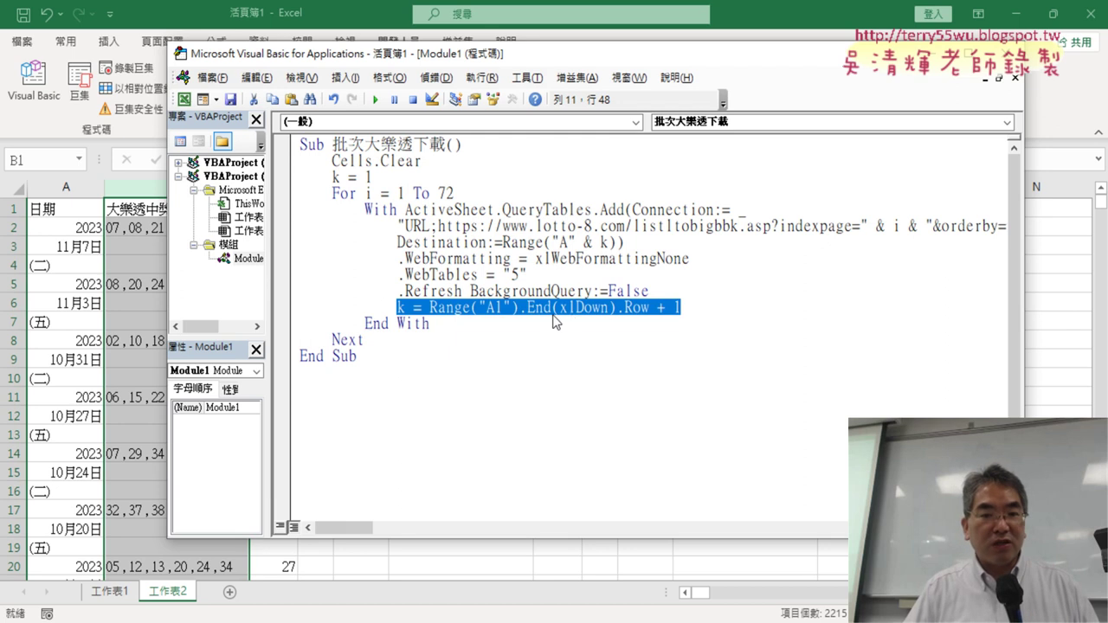
{"action": "left_click", "coordinate": [519, 567]}
{"action": "key", "text": "alt+Tab"}
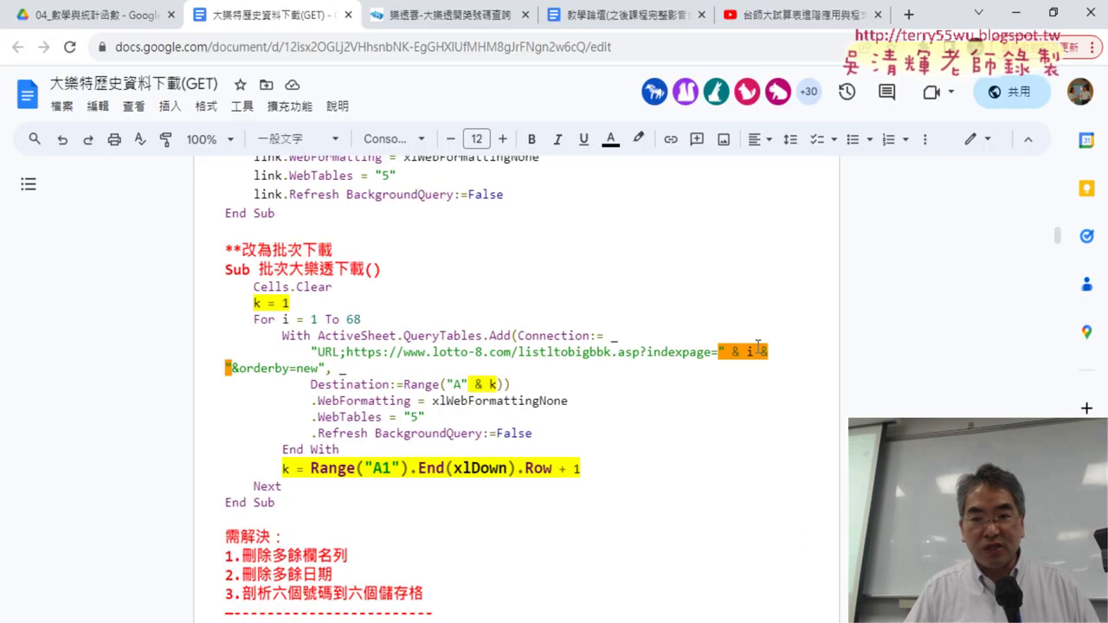